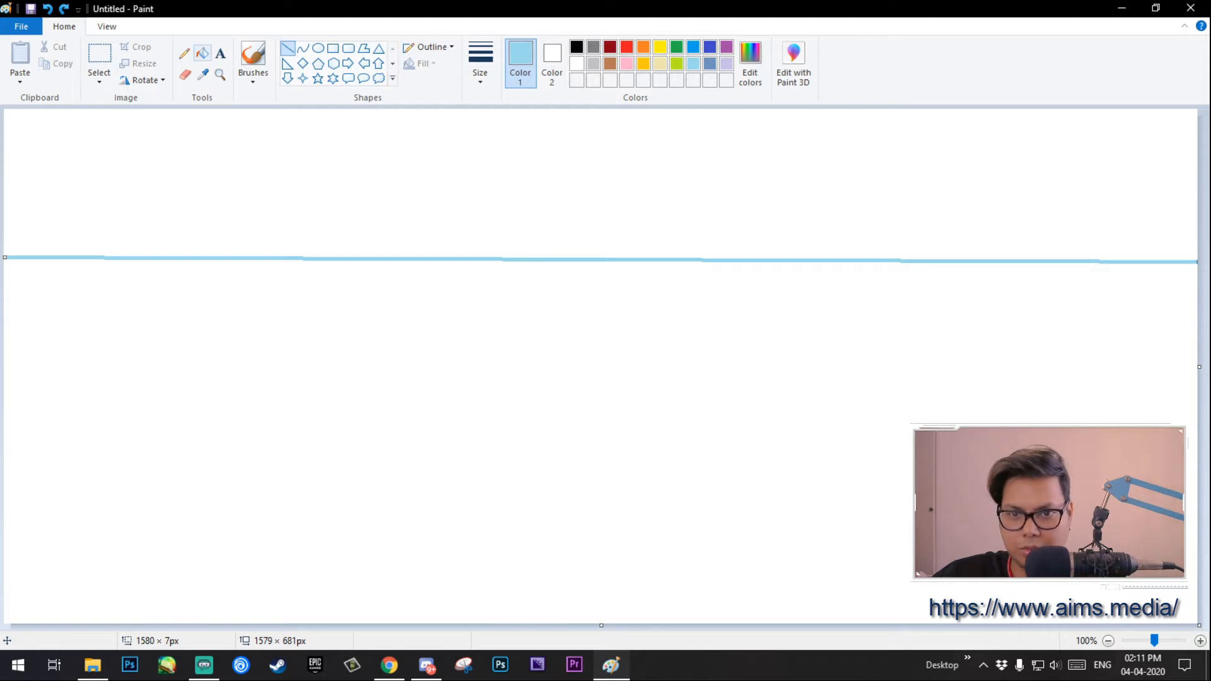
Step: Fill the area above the horizon line with light blue and the area below it with green
left_click(202, 53)
left_click(234, 130)
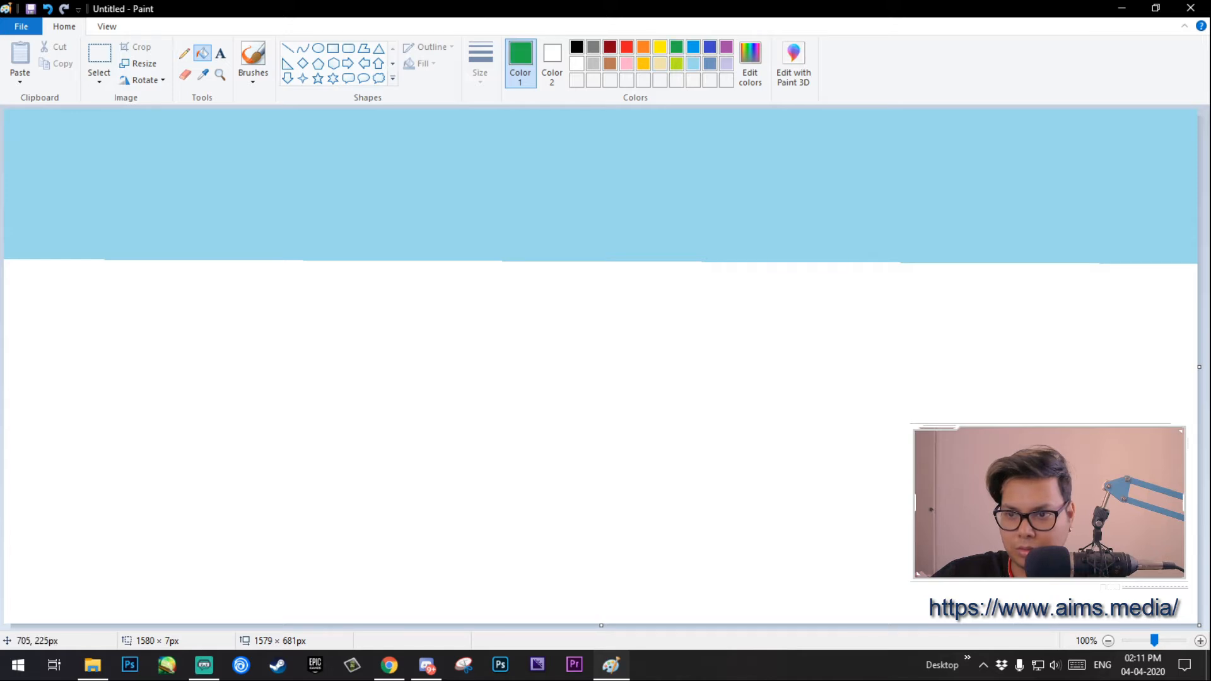
left_click(536, 282)
key("ctrl+z")
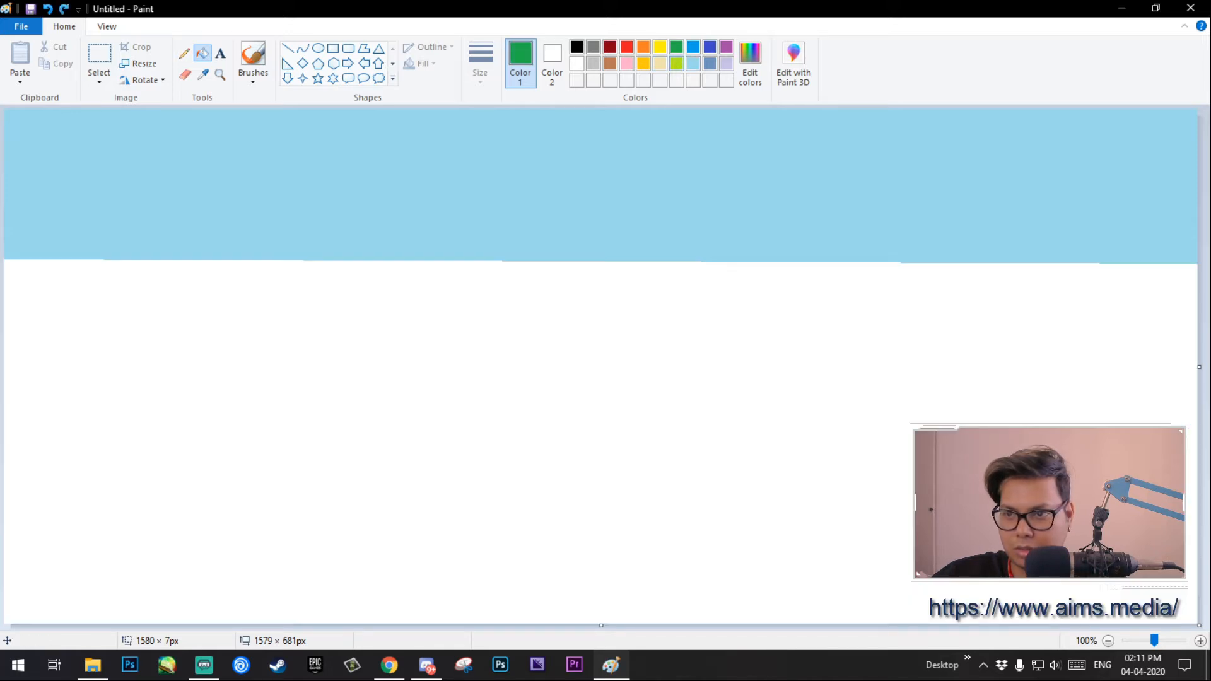
left_click(625, 316)
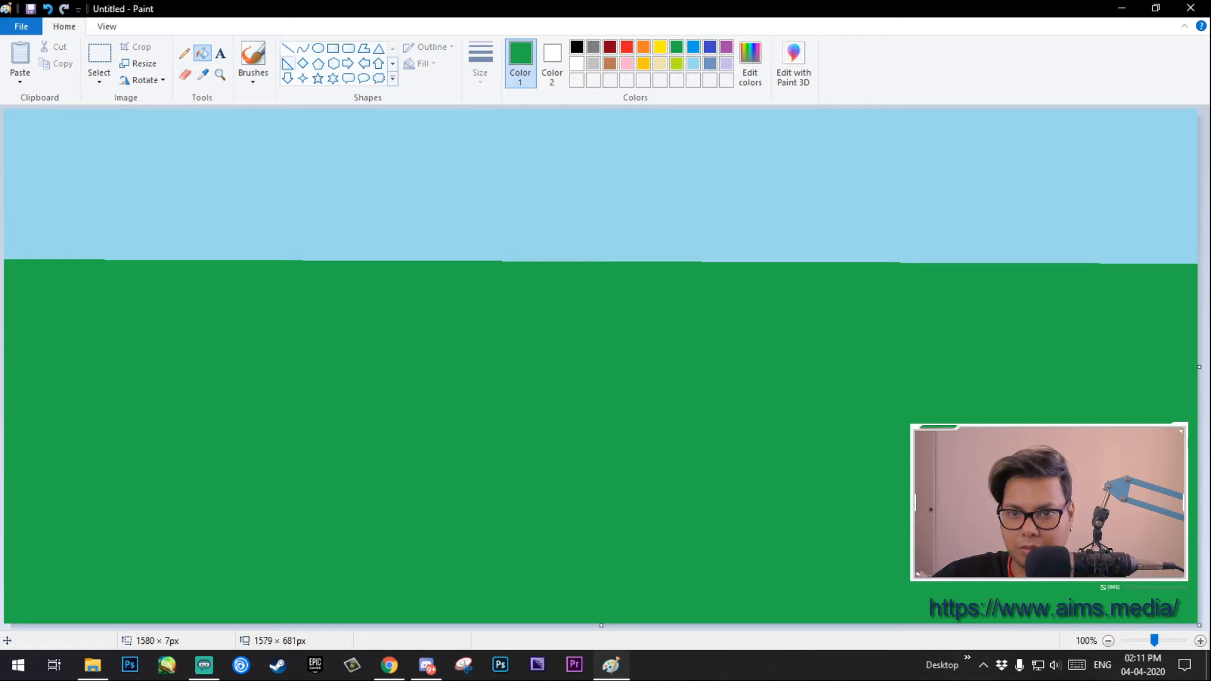
Step: Choose the watercolor brush and mix a darker sky blue (RGB 98, 198, 223) as the drawing color
left_click(253, 72)
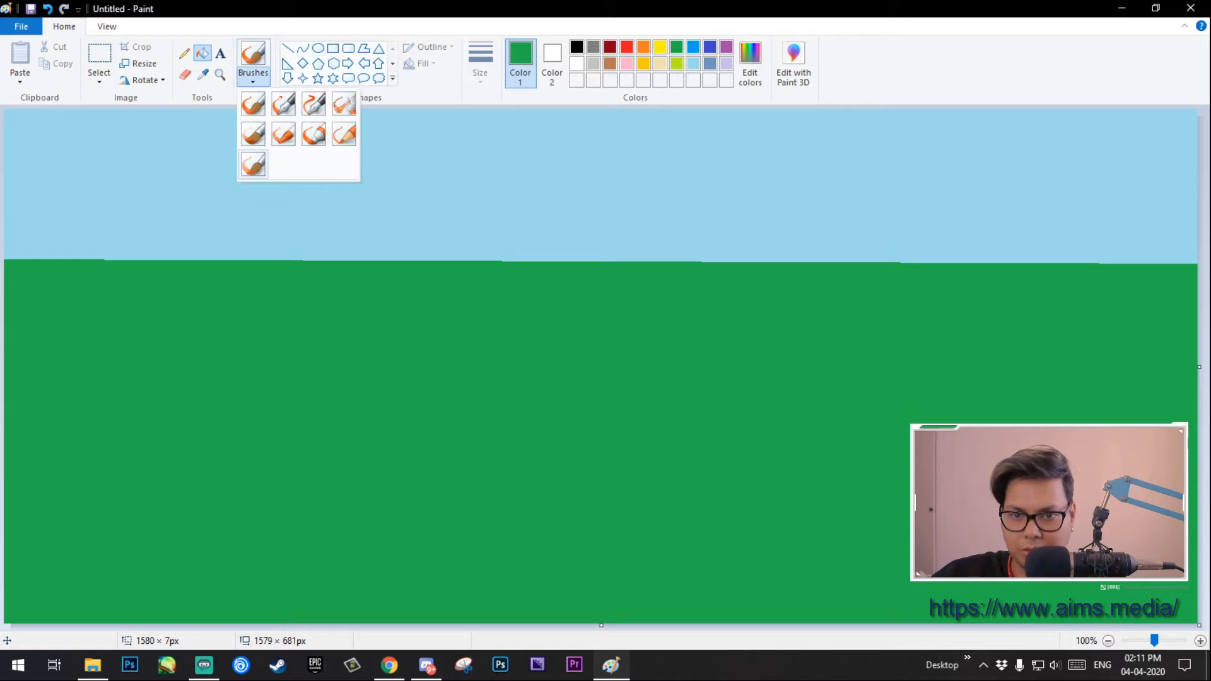
left_click(253, 164)
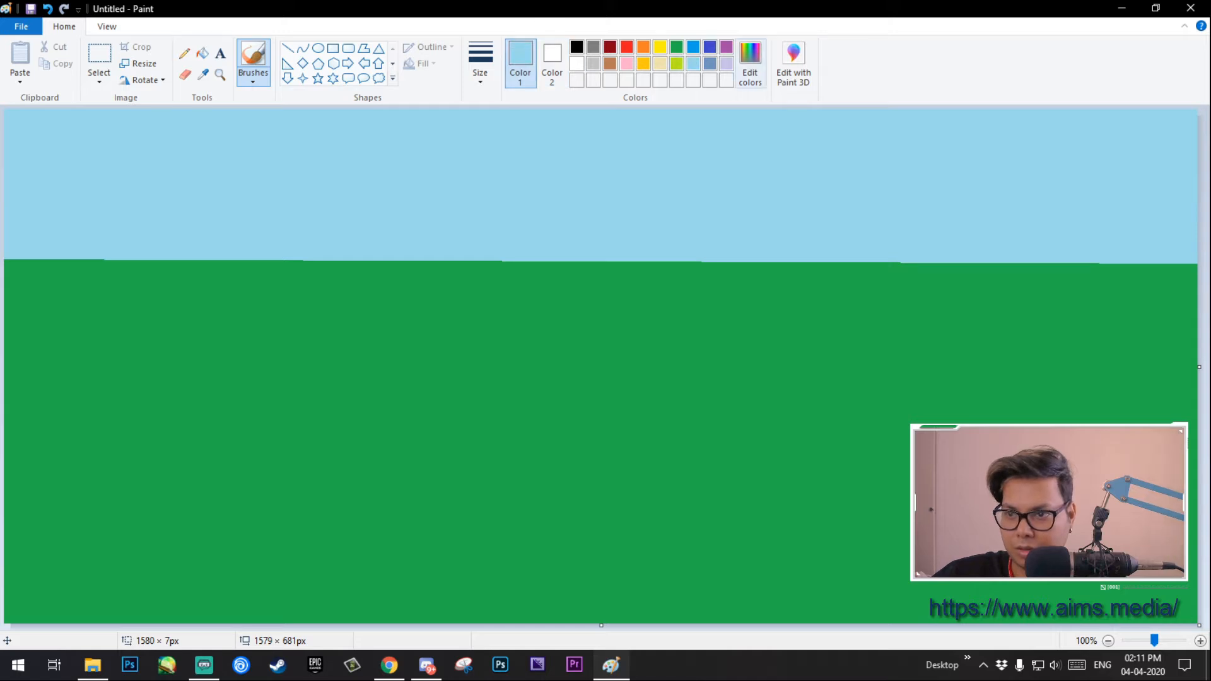
left_click(749, 63)
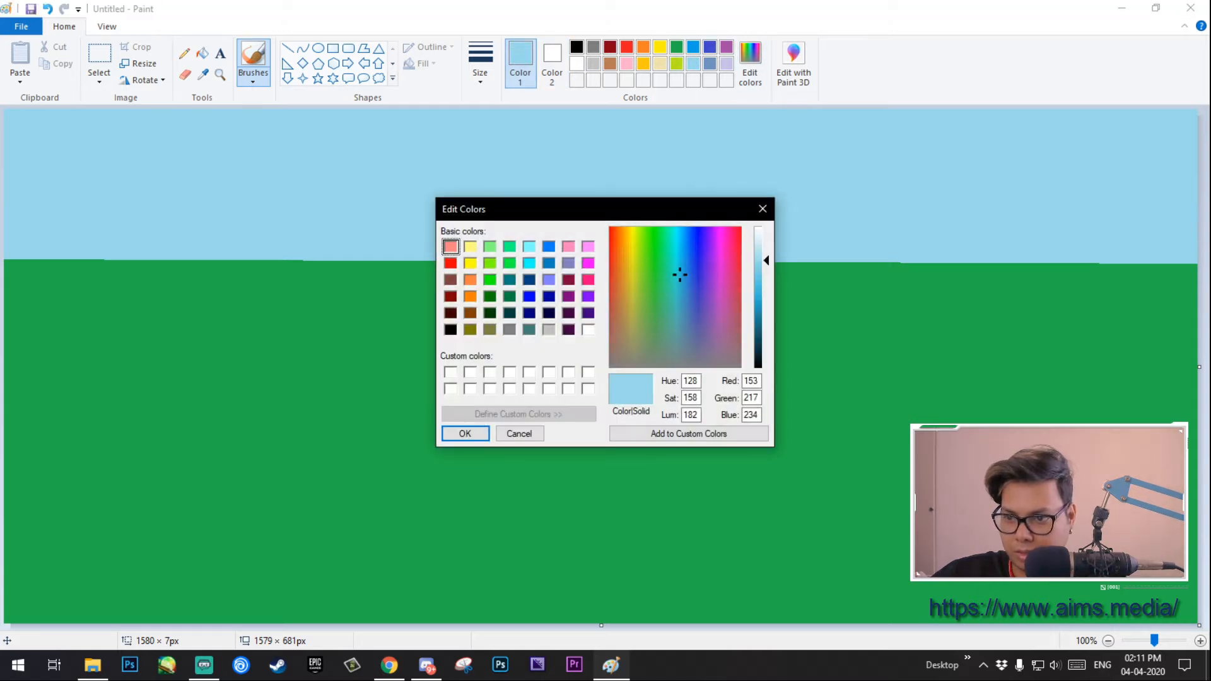
left_click_drag(767, 260, 766, 276)
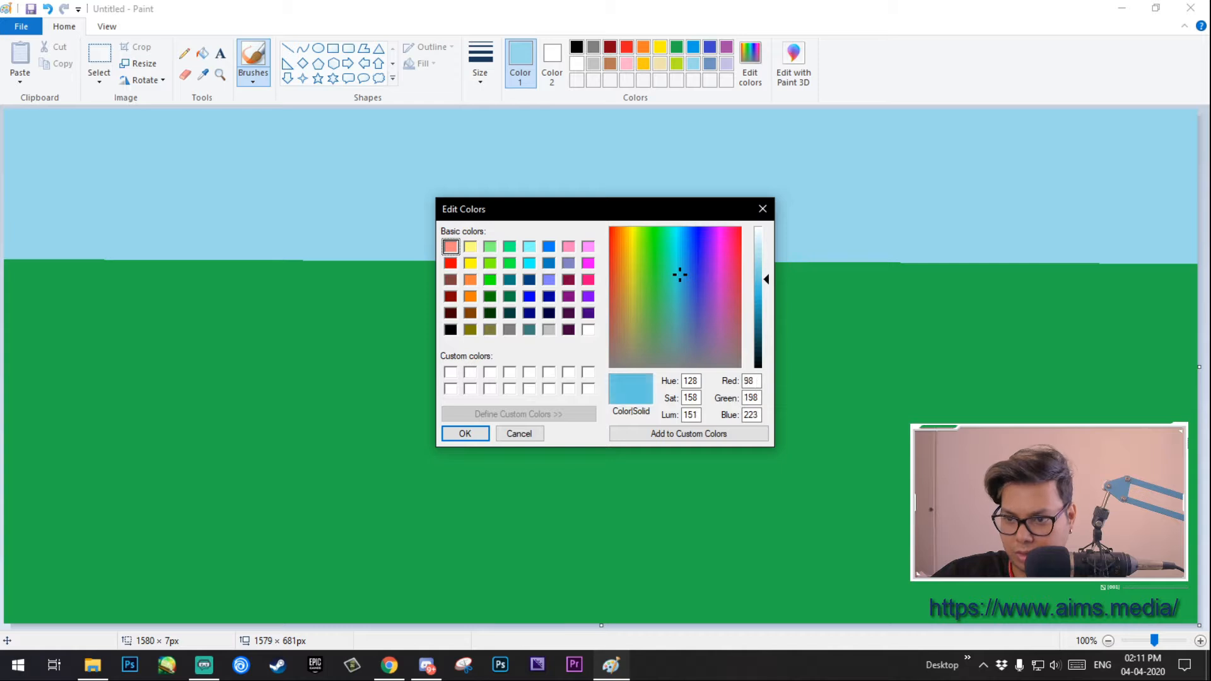
key("Return")
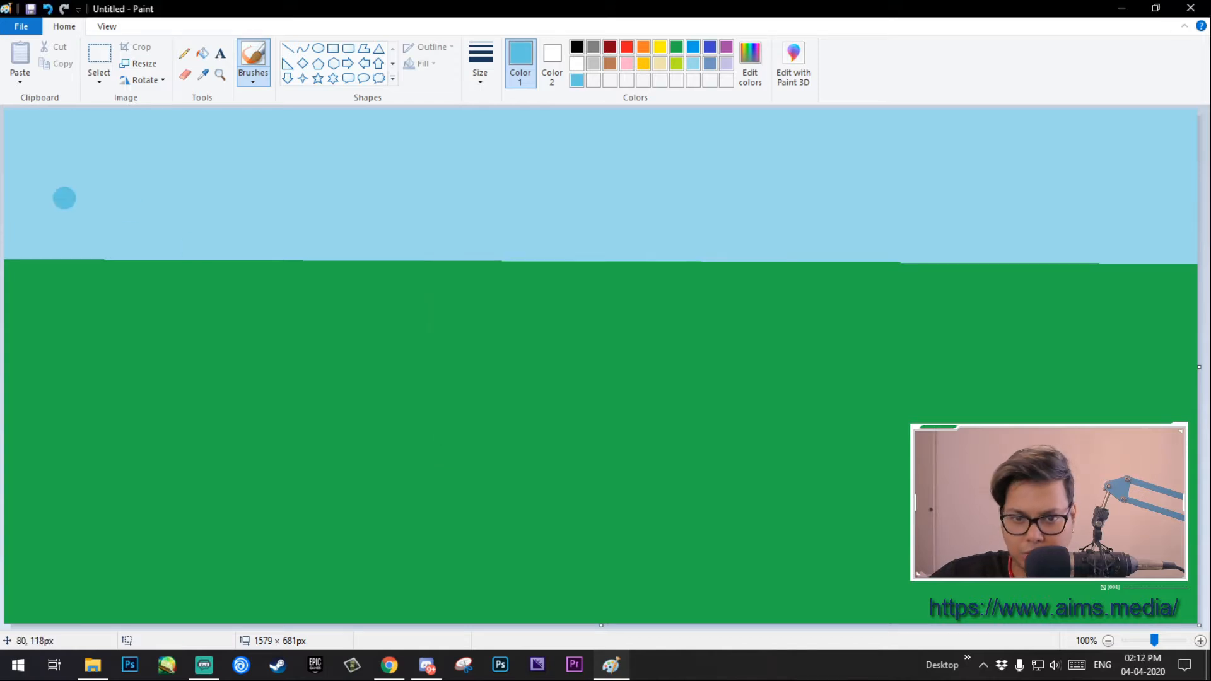
Step: Paint diagonal darker-blue strokes across the full width of the sky, leaving streaks of the light blue base between them
left_click_drag(65, 197, 266, 155)
key("ctrl+z")
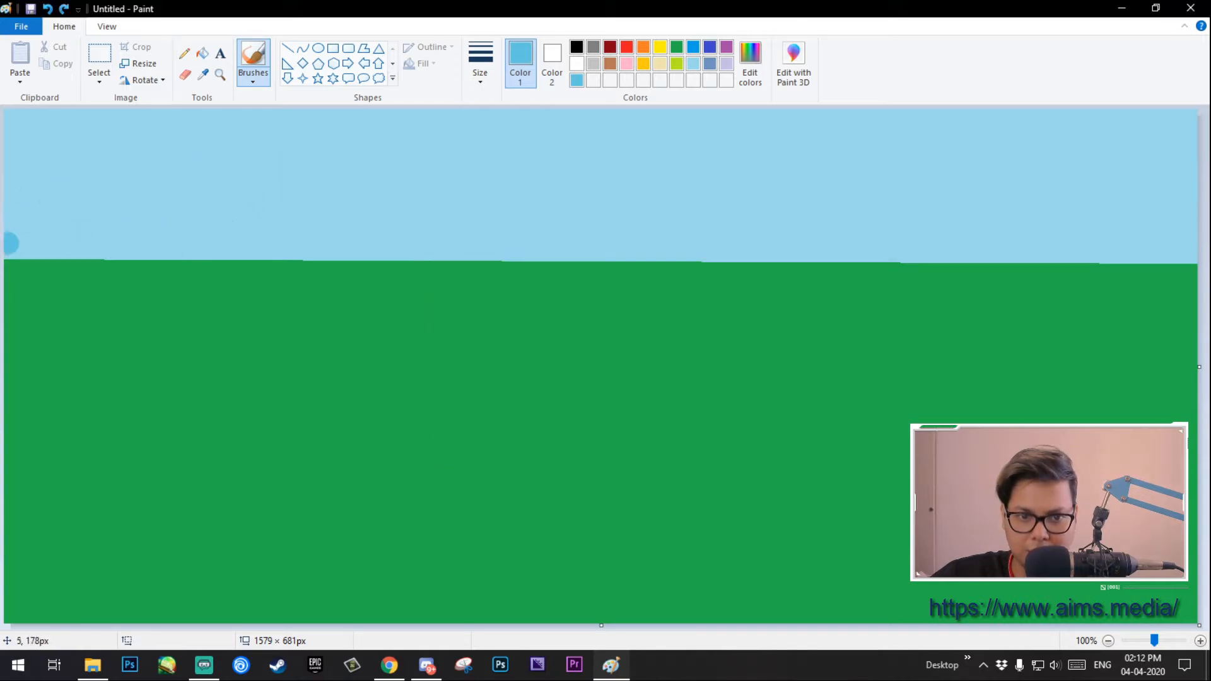
mouse_move(11, 243)
left_mouse_down()
mouse_move(64, 181)
mouse_move(12, 234)
mouse_move(57, 179)
mouse_move(10, 219)
mouse_move(50, 182)
mouse_move(12, 183)
mouse_move(30, 213)
mouse_move(26, 245)
mouse_move(7, 256)
mouse_move(46, 223)
mouse_move(67, 140)
left_mouse_up()
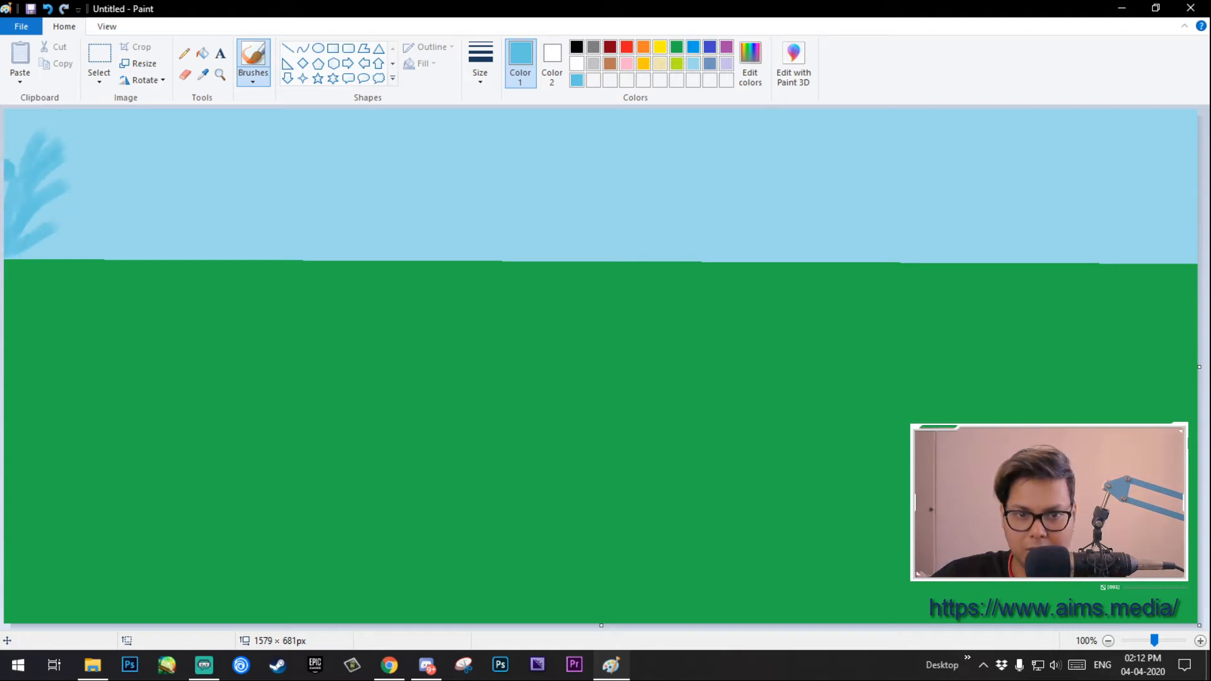
mouse_move(10, 170)
left_mouse_down()
mouse_move(64, 133)
mouse_move(23, 158)
mouse_move(54, 132)
mouse_move(58, 120)
mouse_move(31, 111)
left_mouse_up()
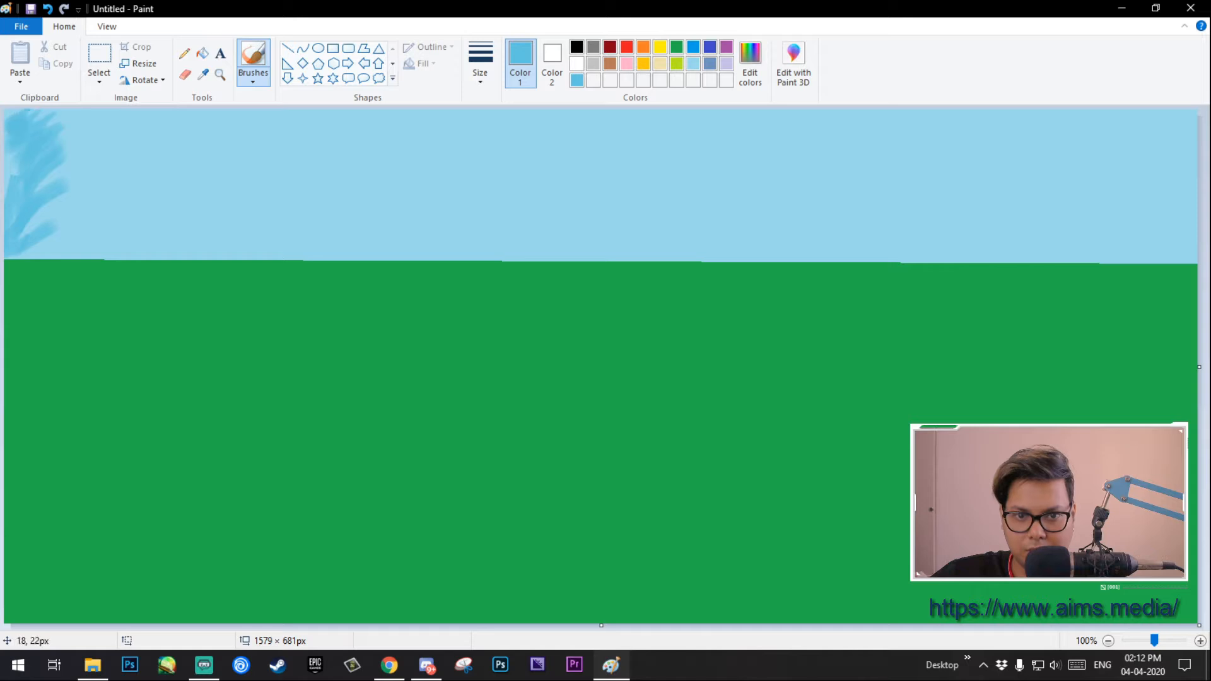
mouse_move(140, 129)
left_mouse_down()
mouse_move(169, 116)
mouse_move(7, 124)
left_mouse_up()
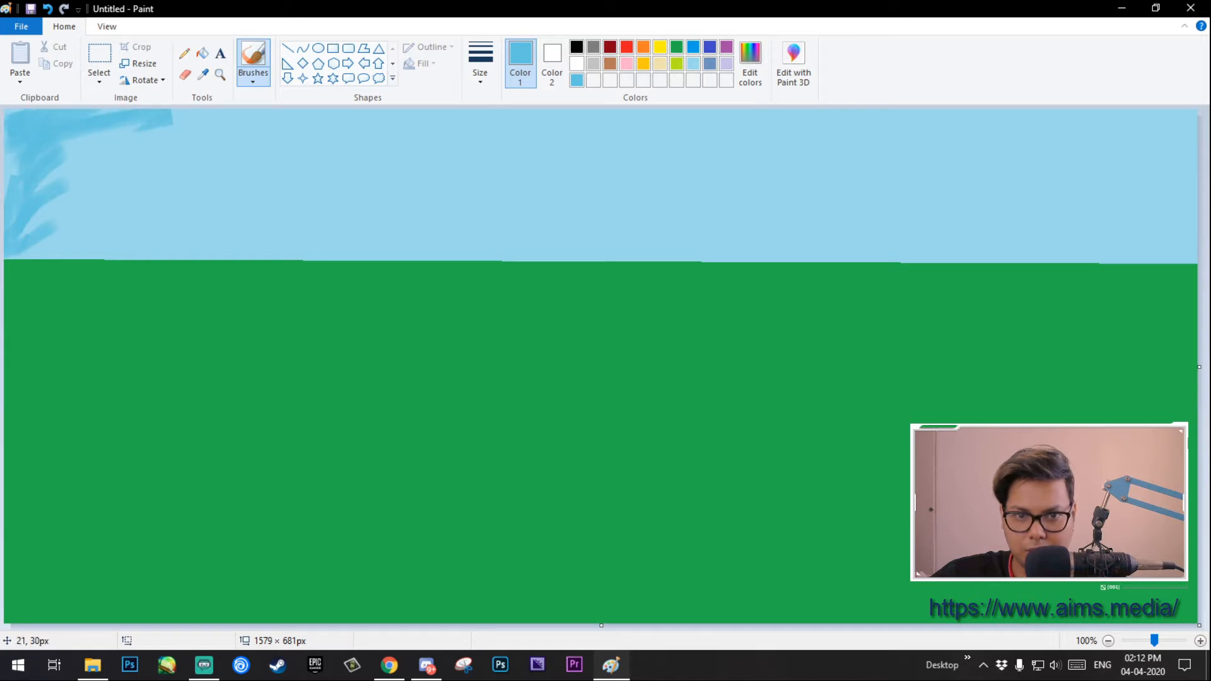
mouse_move(25, 165)
left_mouse_down()
mouse_move(201, 114)
mouse_move(137, 153)
mouse_move(221, 113)
left_mouse_up()
mouse_move(120, 153)
left_mouse_down()
mouse_move(200, 128)
mouse_move(369, 117)
mouse_move(94, 232)
left_mouse_up()
left_click_drag(316, 144, 53, 214)
left_click_drag(396, 126, 93, 211)
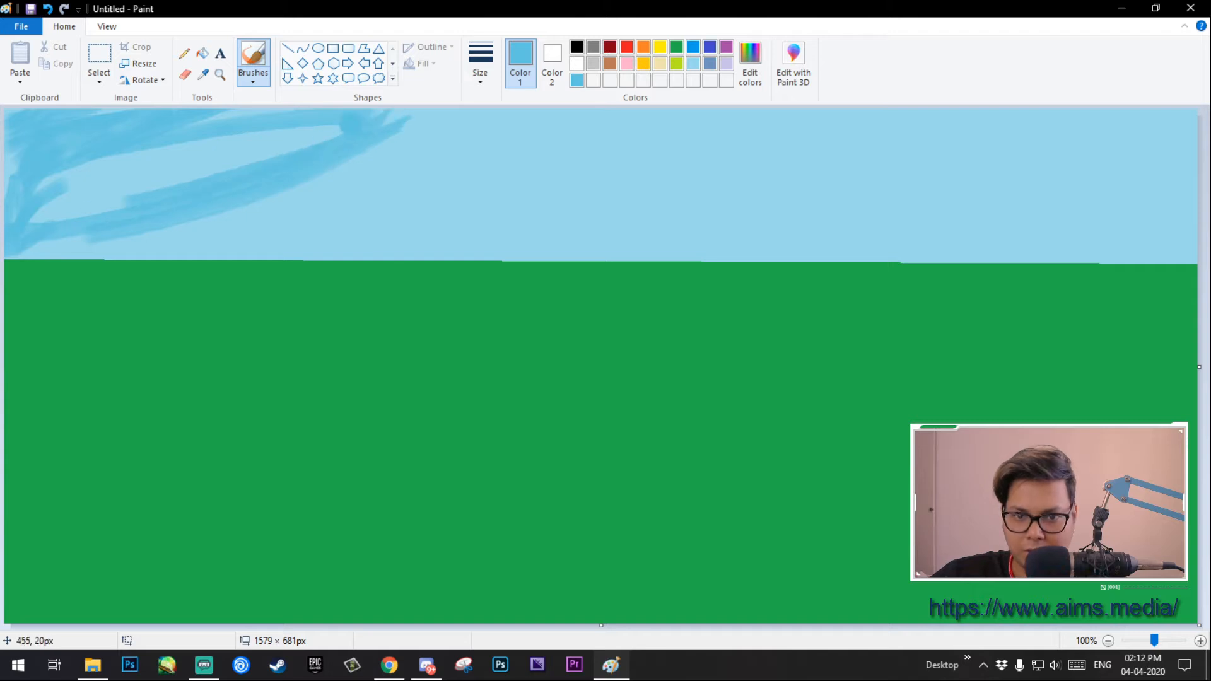
mouse_move(350, 125)
left_mouse_down()
mouse_move(173, 146)
mouse_move(109, 178)
left_mouse_up()
left_click_drag(264, 133, 101, 205)
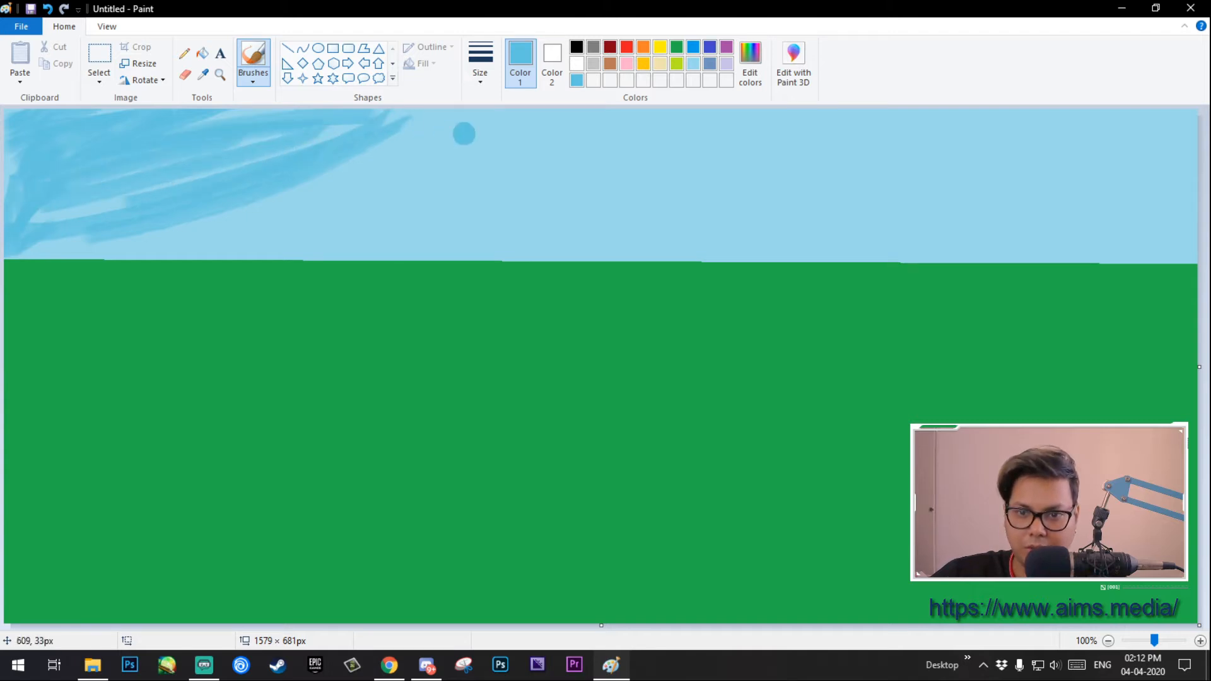
mouse_move(463, 133)
left_mouse_down()
mouse_move(351, 199)
mouse_move(27, 253)
mouse_move(238, 217)
mouse_move(349, 172)
mouse_move(410, 117)
mouse_move(467, 112)
mouse_move(498, 131)
mouse_move(620, 120)
mouse_move(459, 195)
mouse_move(291, 249)
mouse_move(283, 237)
mouse_move(488, 159)
mouse_move(302, 200)
mouse_move(561, 119)
mouse_move(369, 213)
mouse_move(410, 197)
mouse_move(303, 207)
left_mouse_up()
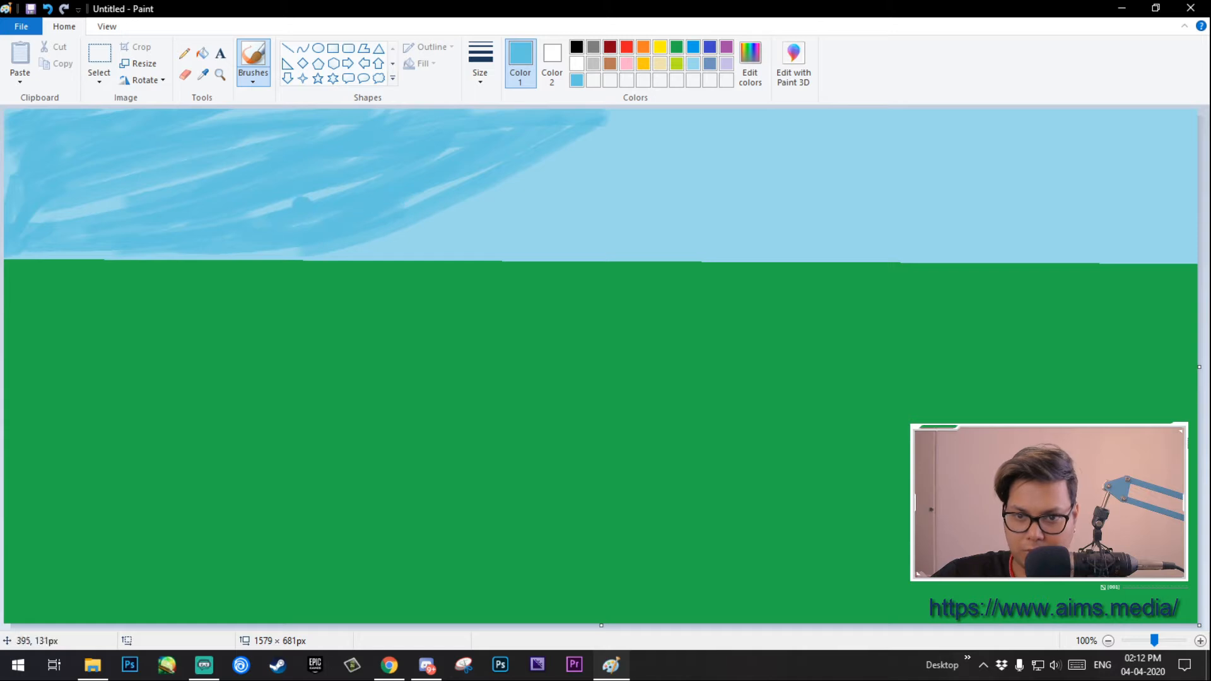
mouse_move(127, 215)
left_mouse_down()
mouse_move(384, 251)
mouse_move(665, 124)
mouse_move(575, 183)
mouse_move(466, 215)
mouse_move(633, 133)
mouse_move(449, 220)
mouse_move(511, 204)
mouse_move(368, 256)
mouse_move(559, 235)
mouse_move(362, 255)
mouse_move(694, 176)
mouse_move(732, 135)
mouse_move(630, 172)
mouse_move(694, 139)
mouse_move(700, 119)
mouse_move(714, 118)
mouse_move(718, 136)
mouse_move(508, 260)
mouse_move(833, 146)
mouse_move(811, 125)
mouse_move(554, 252)
mouse_move(747, 140)
mouse_move(820, 114)
mouse_move(740, 166)
left_mouse_up()
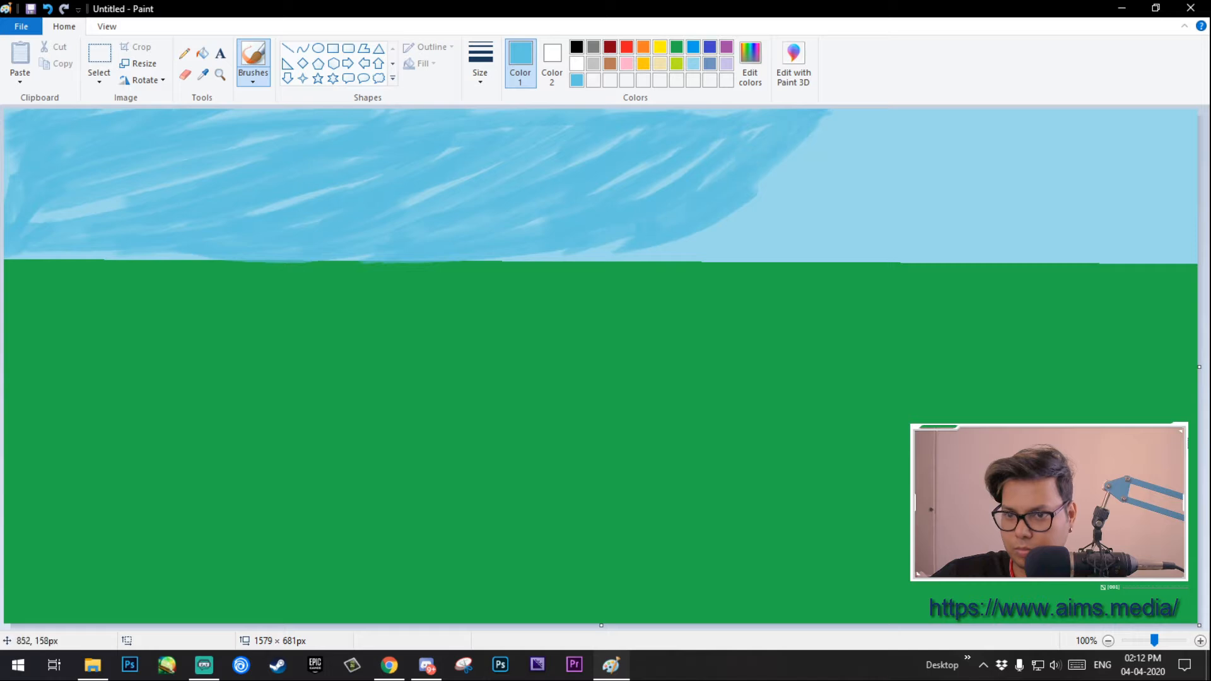
mouse_move(654, 257)
left_mouse_down()
mouse_move(935, 150)
mouse_move(911, 133)
mouse_move(711, 240)
mouse_move(579, 264)
mouse_move(1011, 147)
mouse_move(959, 173)
mouse_move(1188, 126)
mouse_move(902, 247)
mouse_move(722, 255)
mouse_move(1123, 133)
mouse_move(855, 238)
left_mouse_up()
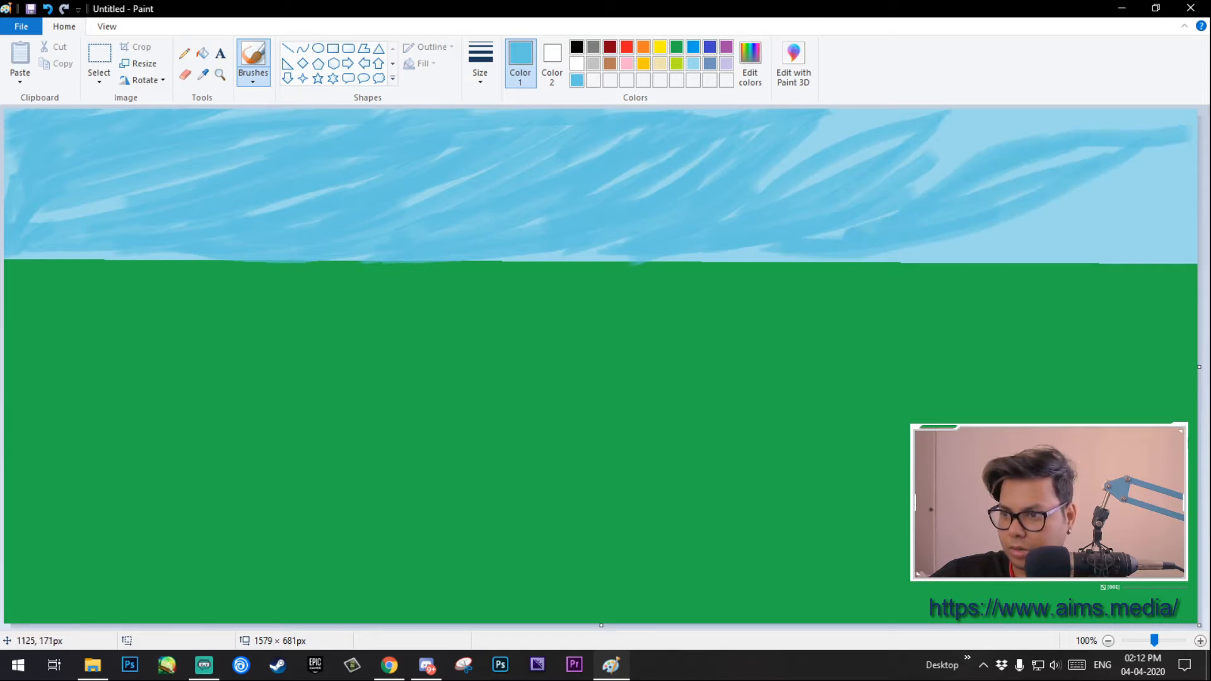
left_click_drag(670, 260, 590, 249)
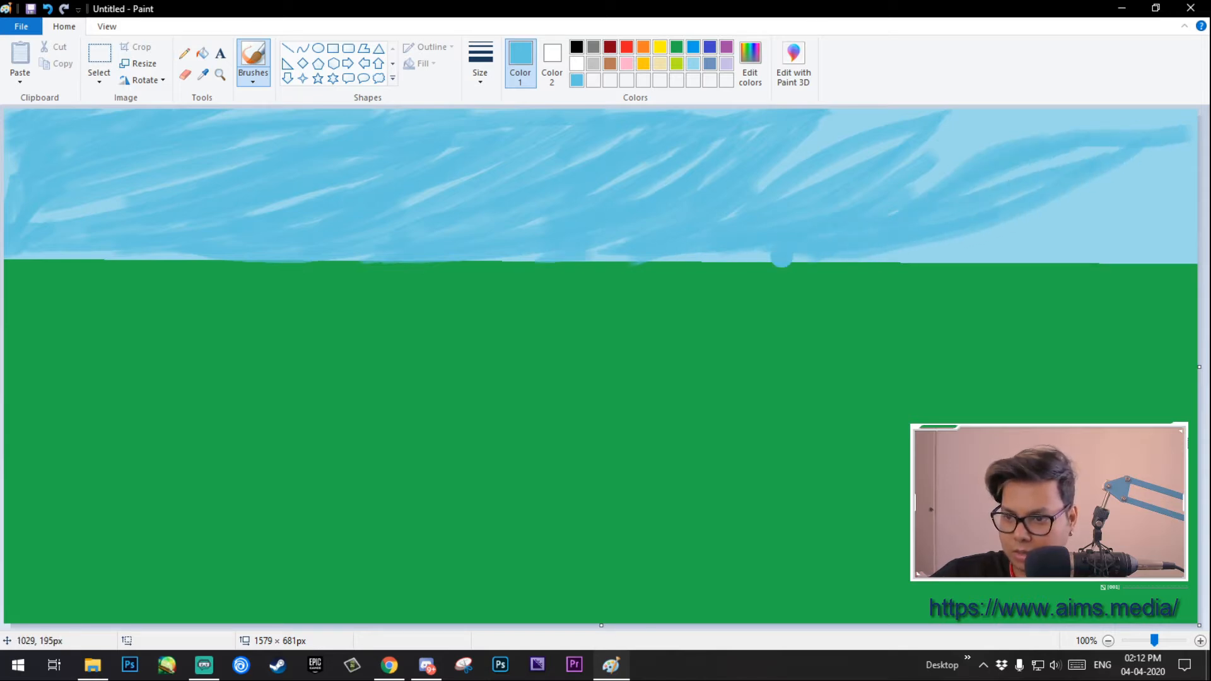
mouse_move(962, 220)
left_mouse_down()
mouse_move(1117, 215)
mouse_move(1072, 198)
mouse_move(1009, 255)
left_mouse_up()
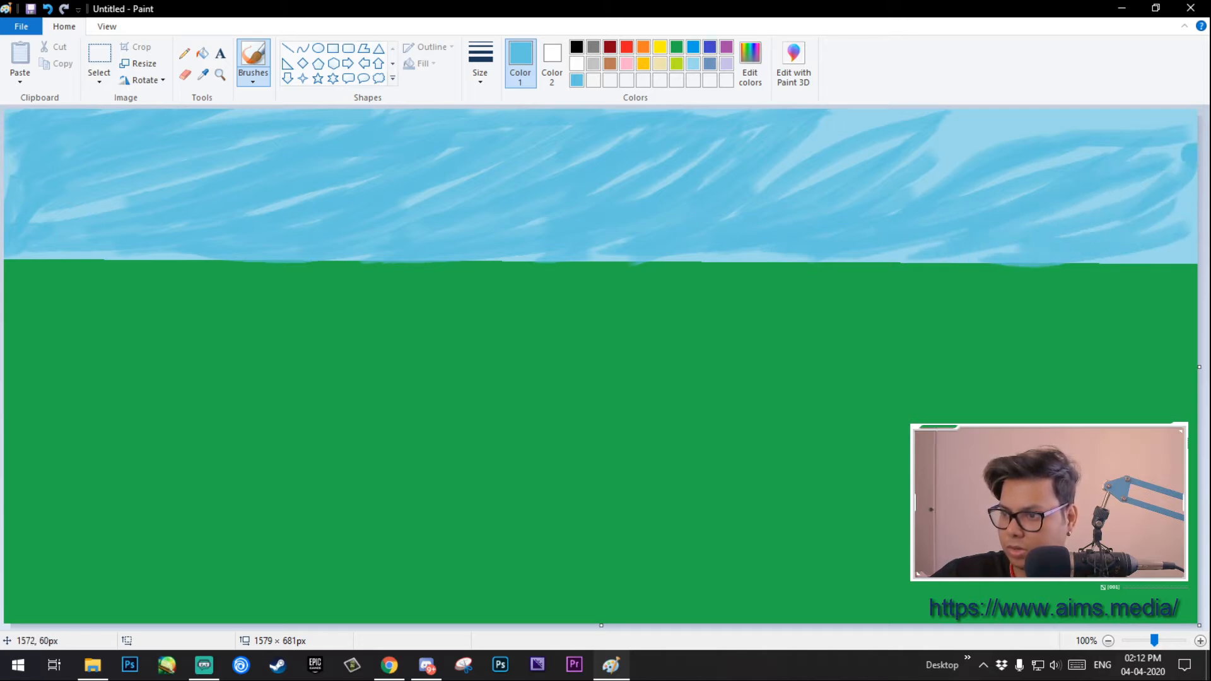
mouse_move(1068, 119)
left_mouse_down()
mouse_move(908, 193)
mouse_move(1190, 121)
mouse_move(796, 184)
mouse_move(1093, 116)
mouse_move(870, 126)
left_mouse_up()
left_click_drag(870, 126, 735, 213)
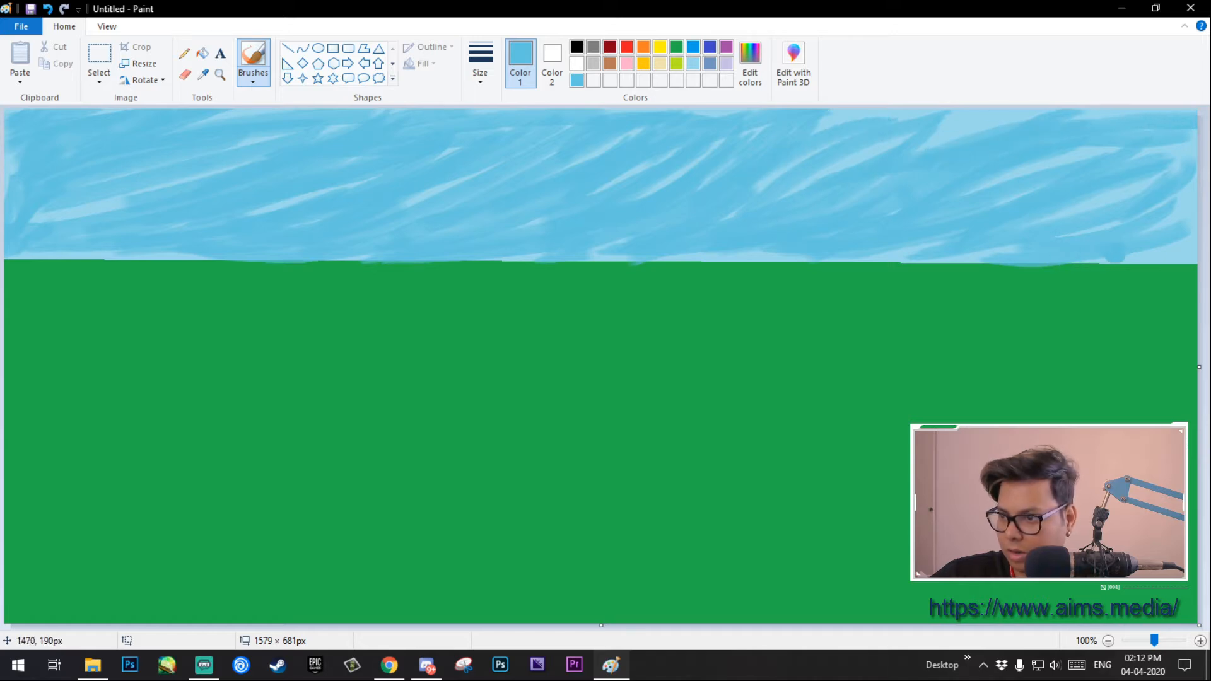
mouse_move(1115, 252)
left_mouse_down()
mouse_move(1184, 239)
mouse_move(552, 262)
mouse_move(553, 212)
left_mouse_up()
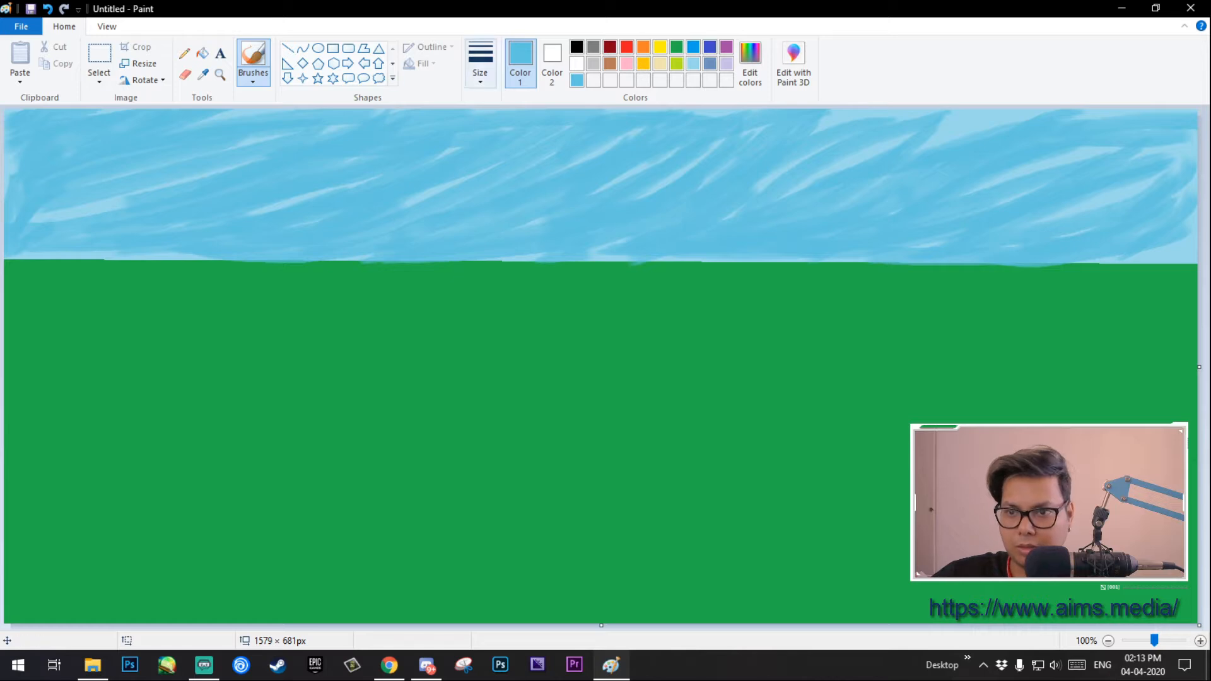
Step: Switch to the lighter sky blue and brush diagonal highlights across the sky and along the horizon
left_click(749, 63)
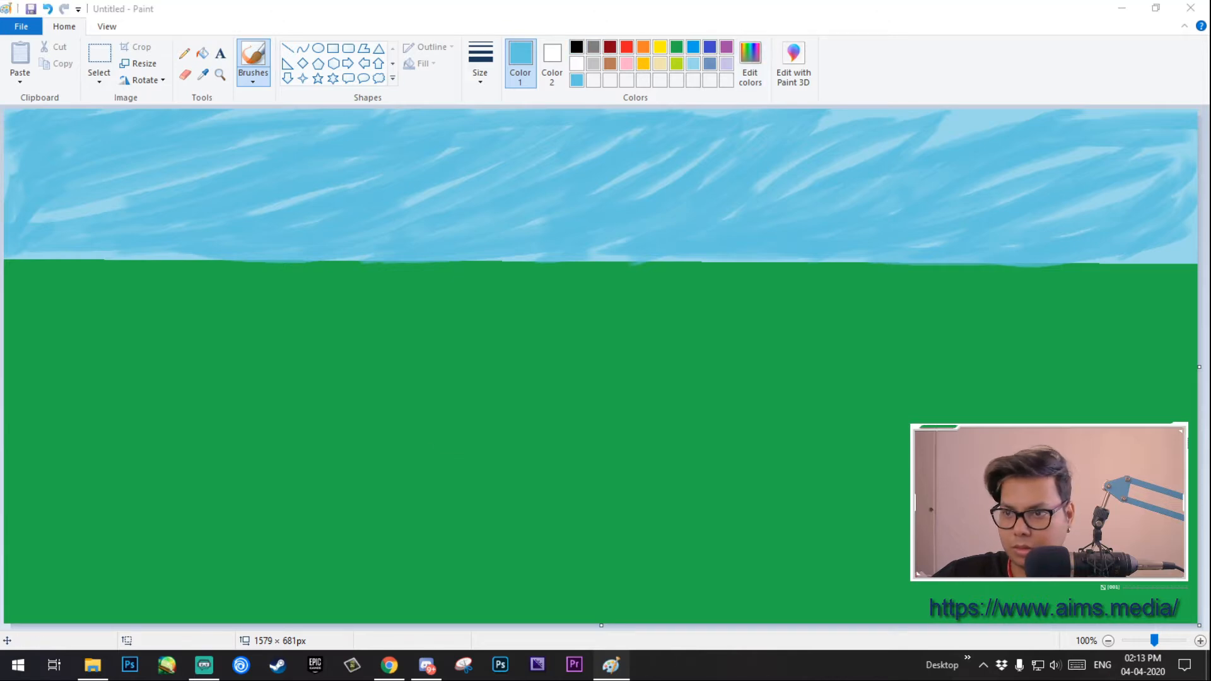
left_click(761, 208)
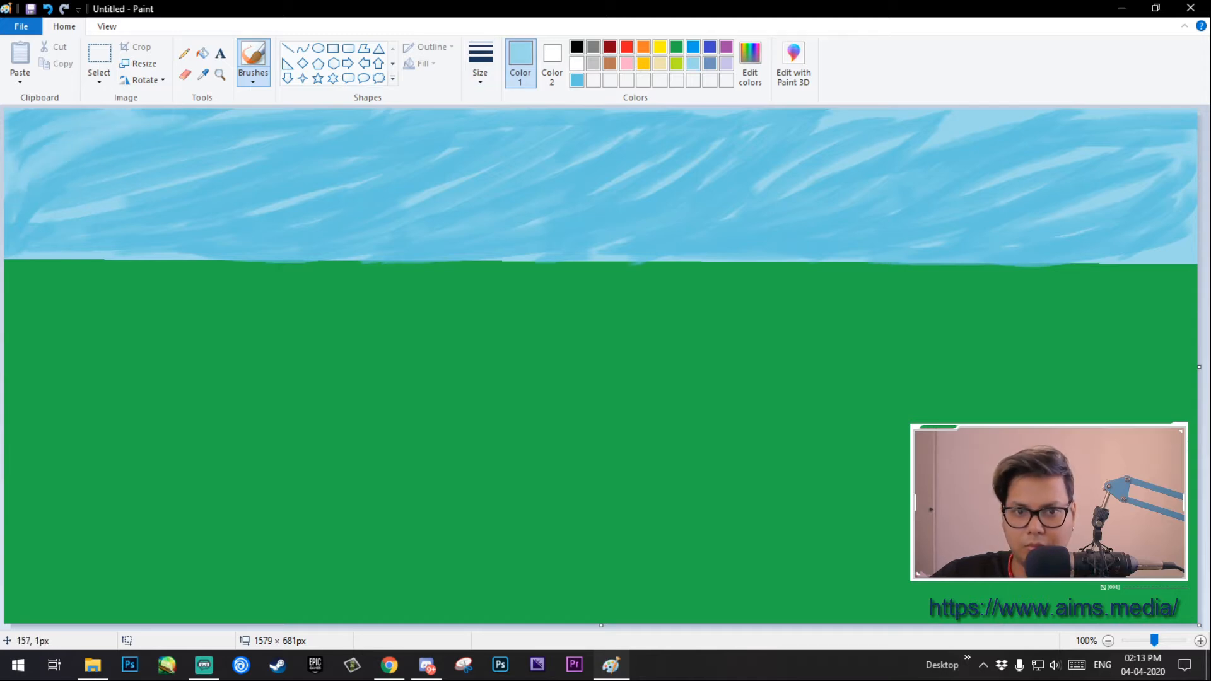
mouse_move(60, 240)
left_mouse_down()
mouse_move(435, 119)
mouse_move(422, 149)
mouse_move(182, 234)
mouse_move(571, 130)
mouse_move(410, 170)
mouse_move(417, 236)
mouse_move(798, 114)
mouse_move(567, 217)
mouse_move(542, 243)
mouse_move(641, 129)
mouse_move(413, 151)
mouse_move(647, 108)
left_mouse_up()
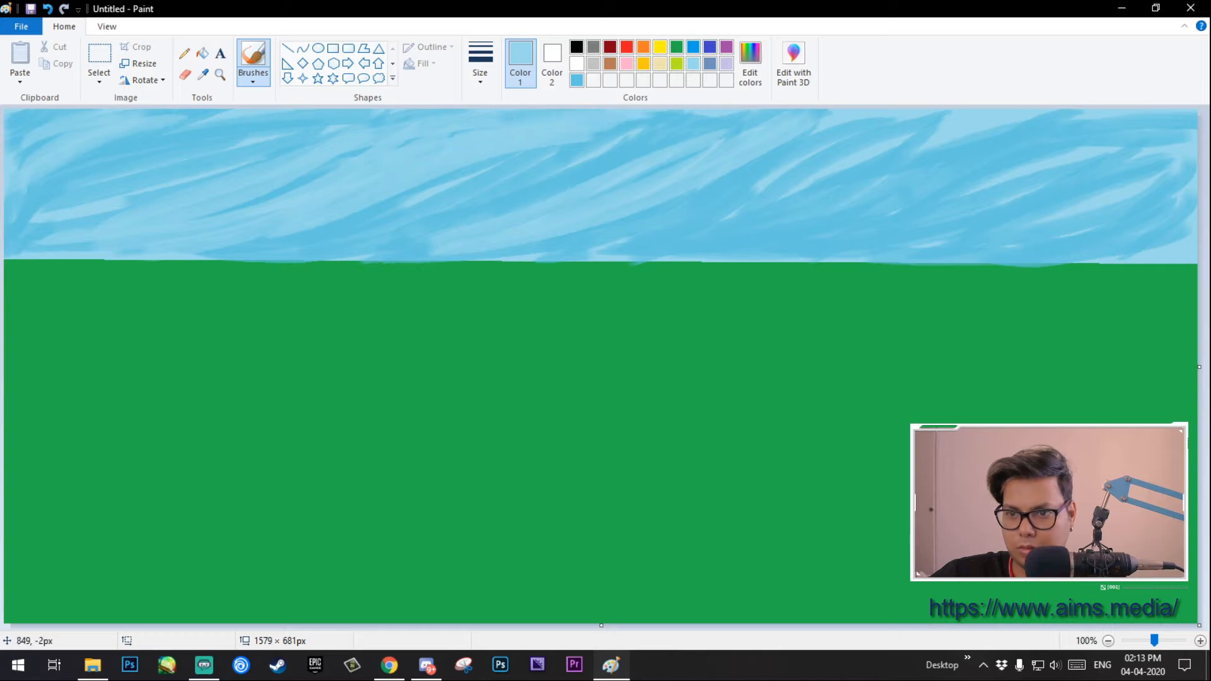
mouse_move(542, 194)
left_mouse_down()
mouse_move(424, 233)
mouse_move(288, 239)
mouse_move(458, 231)
left_mouse_up()
mouse_move(949, 145)
left_mouse_down()
mouse_move(836, 203)
mouse_move(457, 263)
mouse_move(946, 154)
mouse_move(876, 203)
mouse_move(491, 256)
mouse_move(756, 214)
mouse_move(1040, 142)
mouse_move(733, 236)
mouse_move(1009, 146)
mouse_move(1108, 183)
mouse_move(960, 181)
mouse_move(954, 232)
mouse_move(1133, 214)
mouse_move(819, 263)
mouse_move(605, 227)
mouse_move(469, 162)
left_mouse_up()
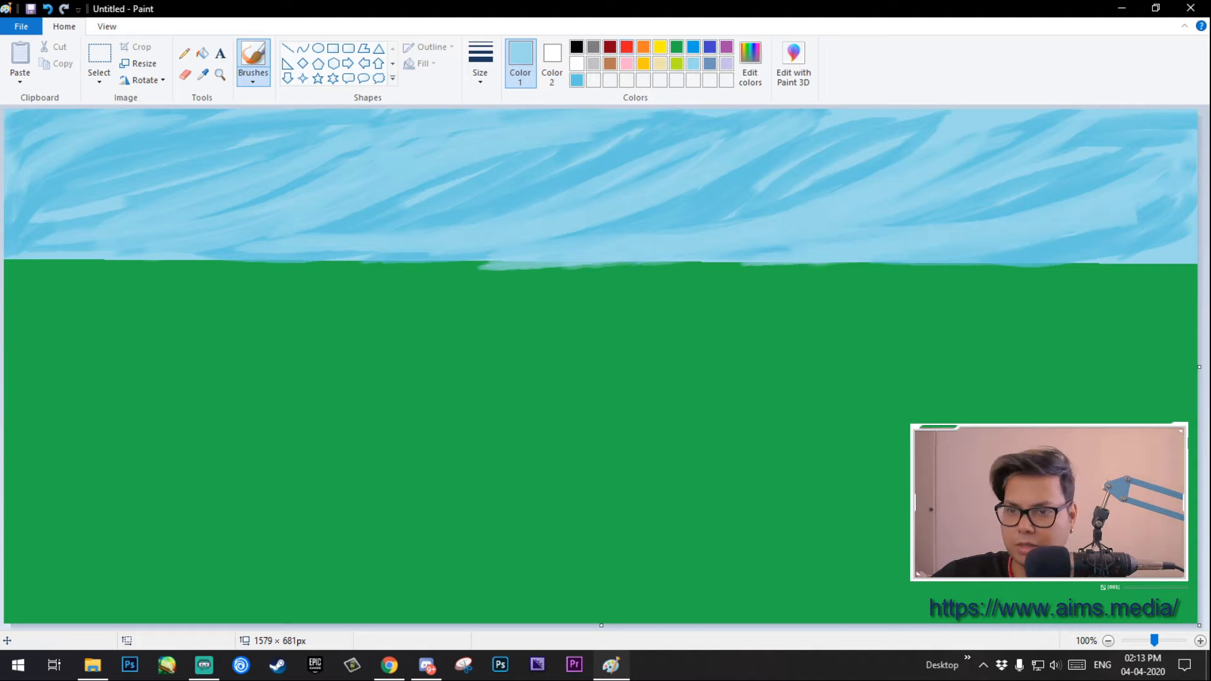
Step: Paint a puffy white cloud rising diagonally in the upper-left part of the sky
left_click(576, 63)
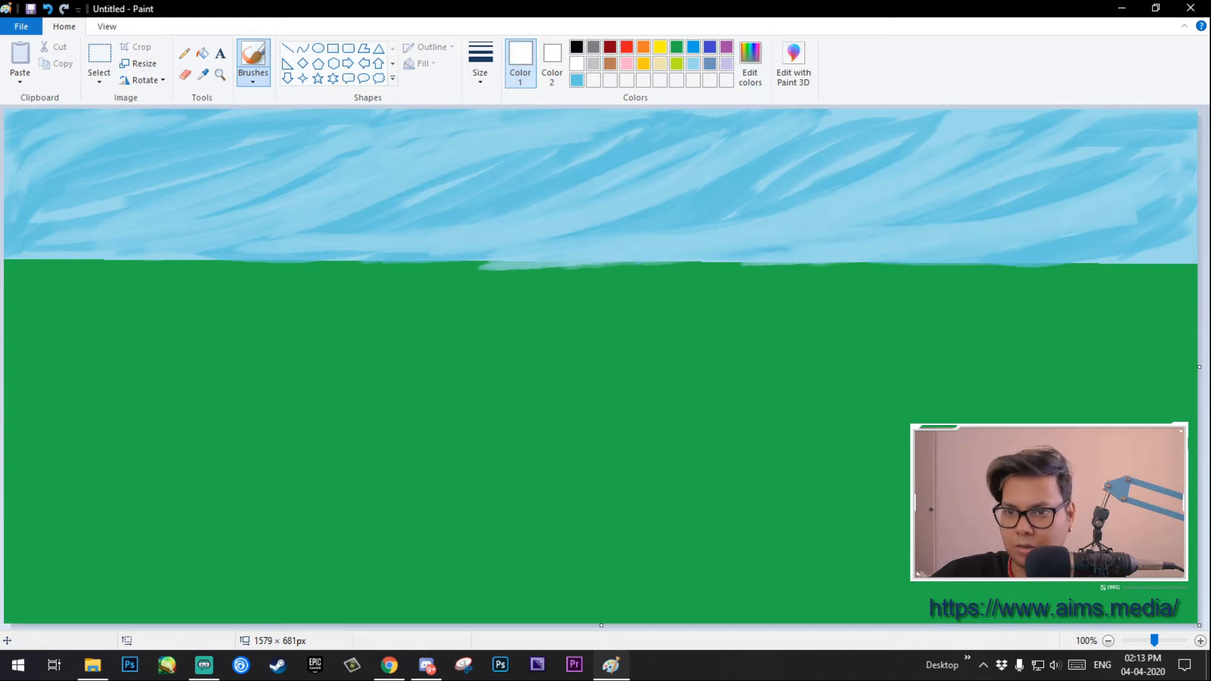
mouse_move(213, 157)
left_mouse_down()
mouse_move(175, 177)
mouse_move(198, 159)
mouse_move(162, 157)
mouse_move(173, 178)
mouse_move(191, 139)
mouse_move(161, 144)
mouse_move(174, 157)
mouse_move(193, 142)
mouse_move(167, 129)
mouse_move(178, 144)
mouse_move(151, 133)
left_mouse_up()
key("ctrl+z")
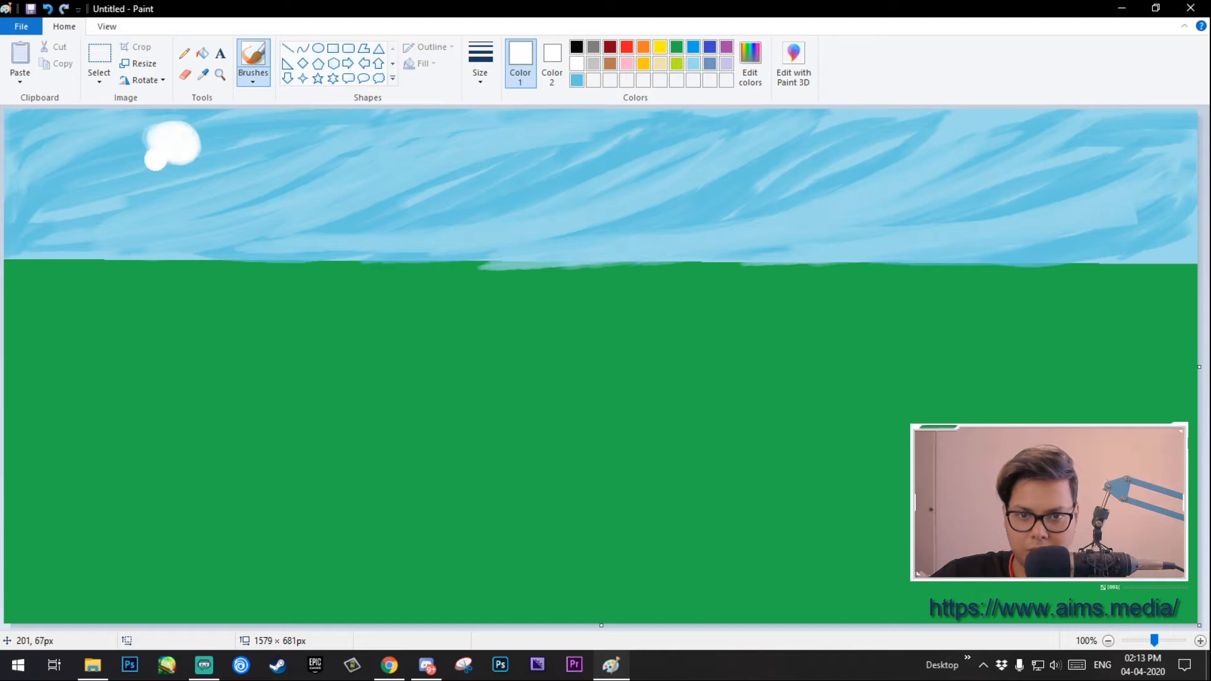
mouse_move(128, 163)
left_mouse_down()
mouse_move(85, 166)
mouse_move(98, 169)
left_mouse_up()
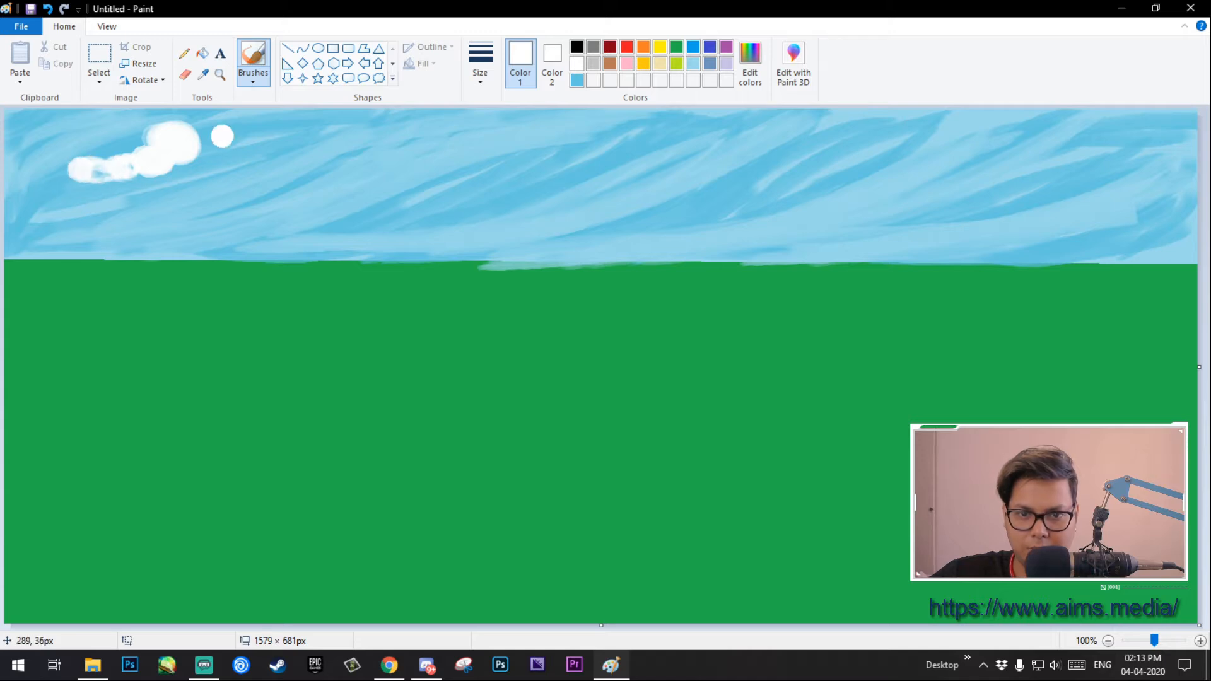
mouse_move(222, 136)
left_mouse_down()
mouse_move(204, 137)
mouse_move(232, 128)
left_mouse_up()
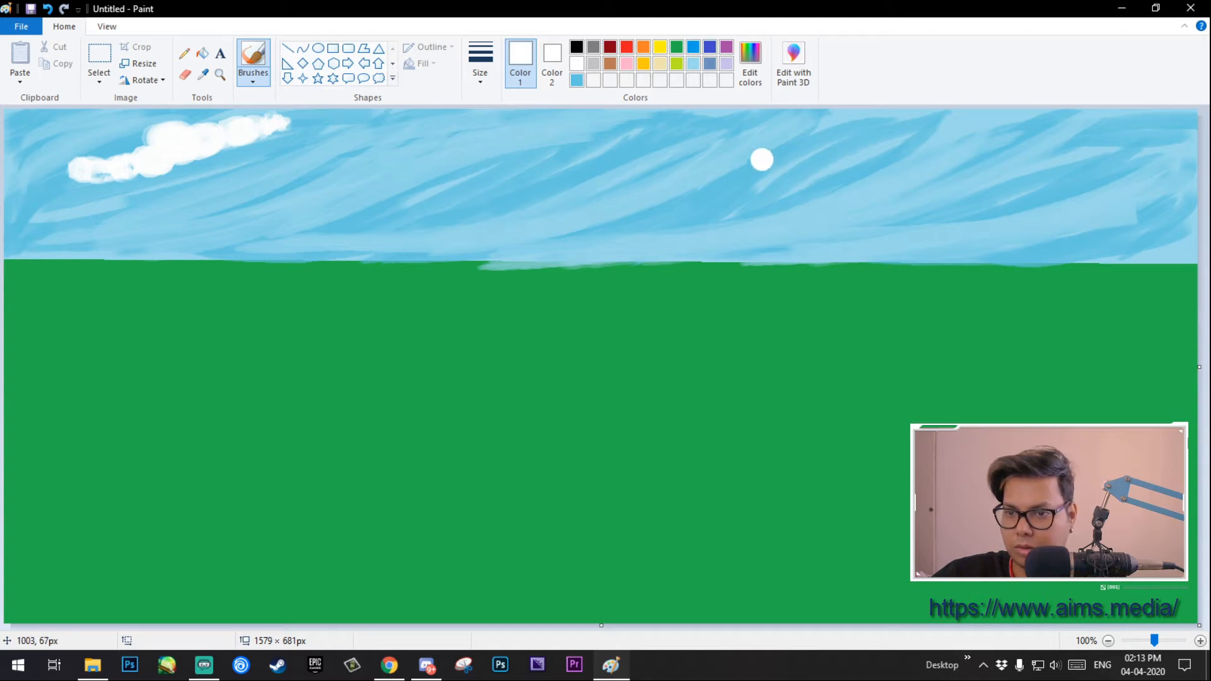
Step: Paint a second white cloud with tapered ends, slanting upward across the middle of the sky
mouse_move(548, 167)
left_mouse_down()
mouse_move(587, 177)
mouse_move(630, 151)
mouse_move(607, 140)
mouse_move(586, 147)
mouse_move(630, 161)
mouse_move(508, 183)
left_mouse_up()
mouse_move(684, 151)
left_mouse_down()
mouse_move(659, 142)
mouse_move(734, 126)
left_mouse_up()
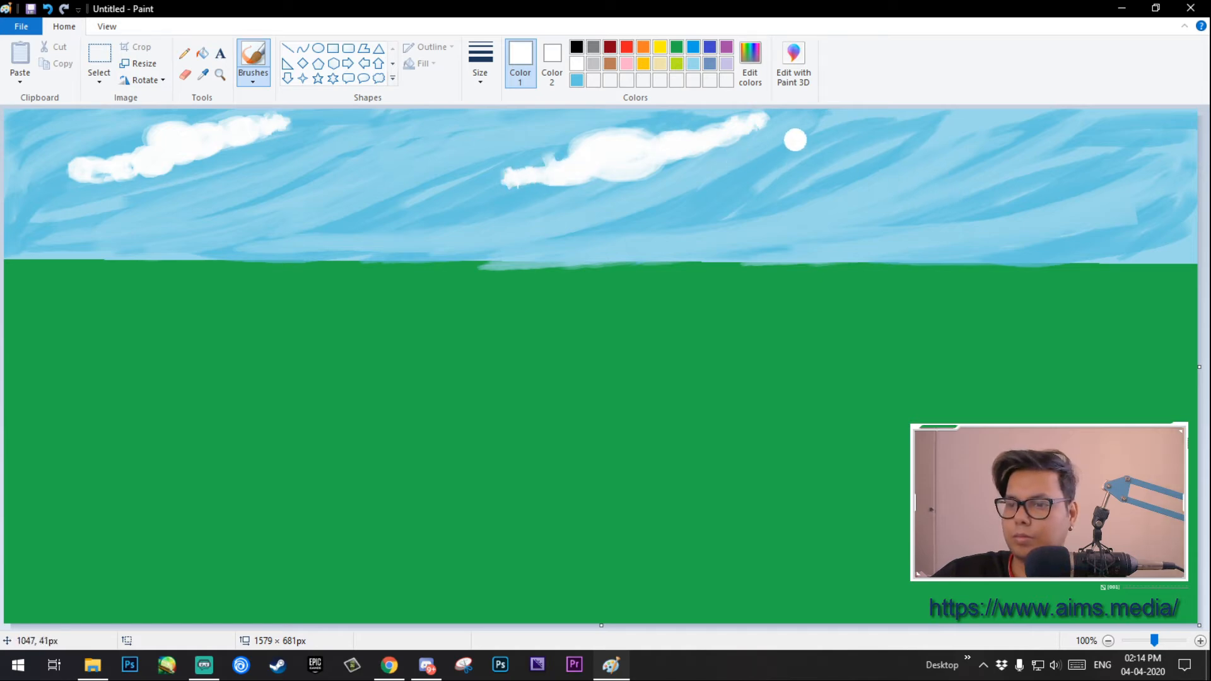
left_click(470, 165)
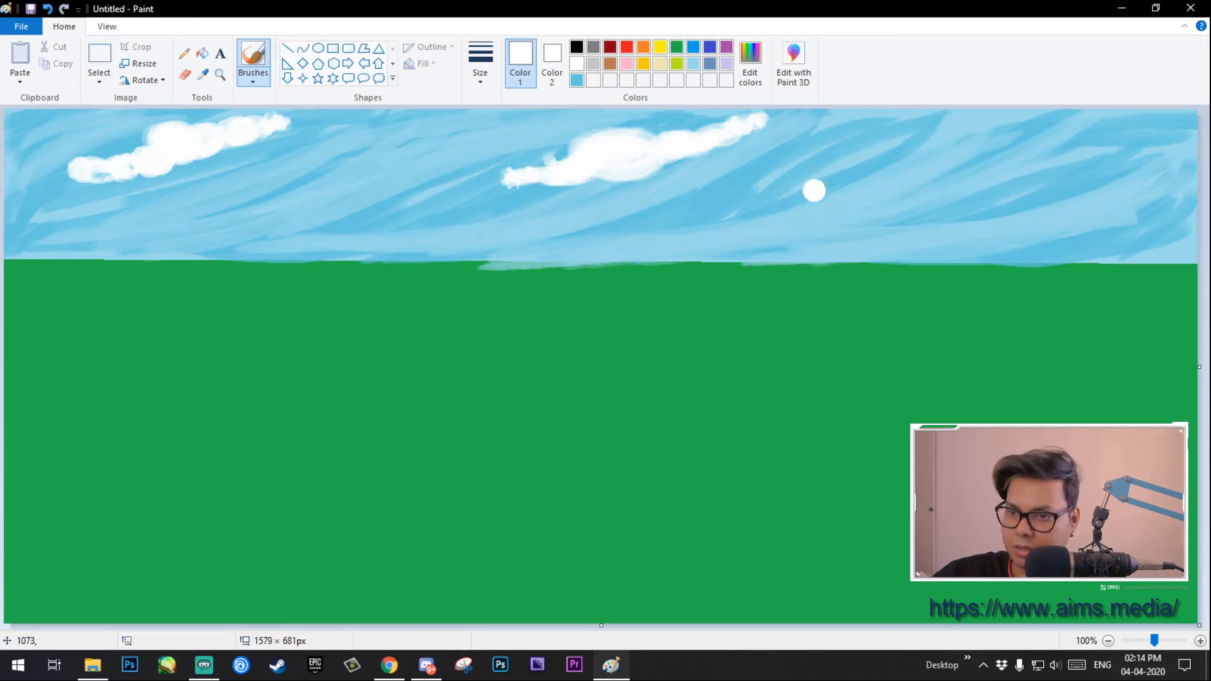
Step: Paint a third slanted white cloud just below and to the right of the middle cloud
left_click_drag(737, 174, 821, 148)
left_click_drag(744, 169, 709, 184)
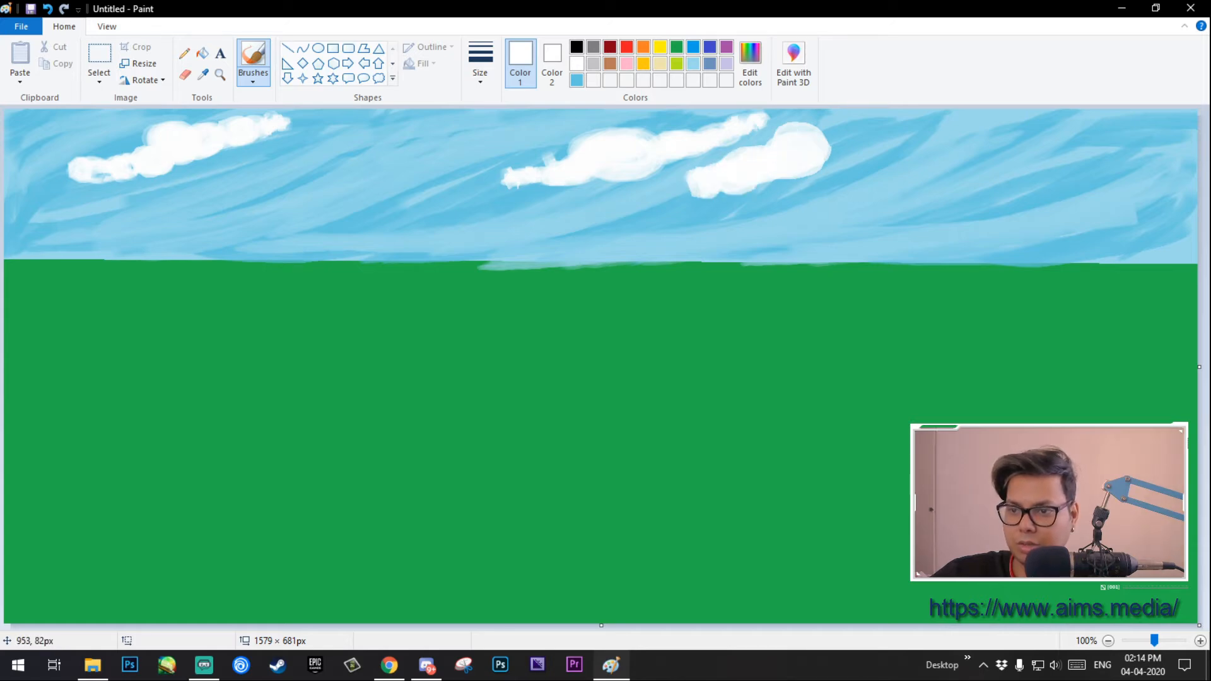
mouse_move(839, 152)
left_mouse_down()
mouse_move(854, 145)
mouse_move(824, 139)
mouse_move(906, 129)
mouse_move(889, 116)
left_mouse_up()
left_click_drag(690, 192, 624, 195)
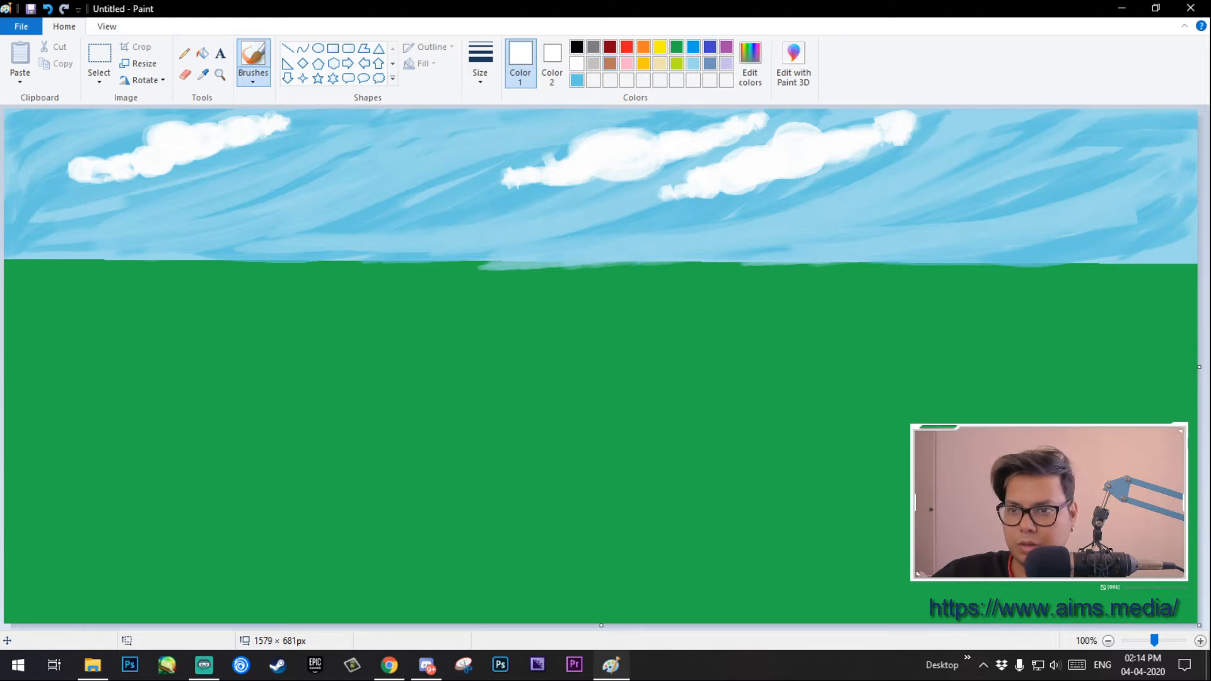
left_click(750, 63)
left_click_drag(765, 228, 765, 243)
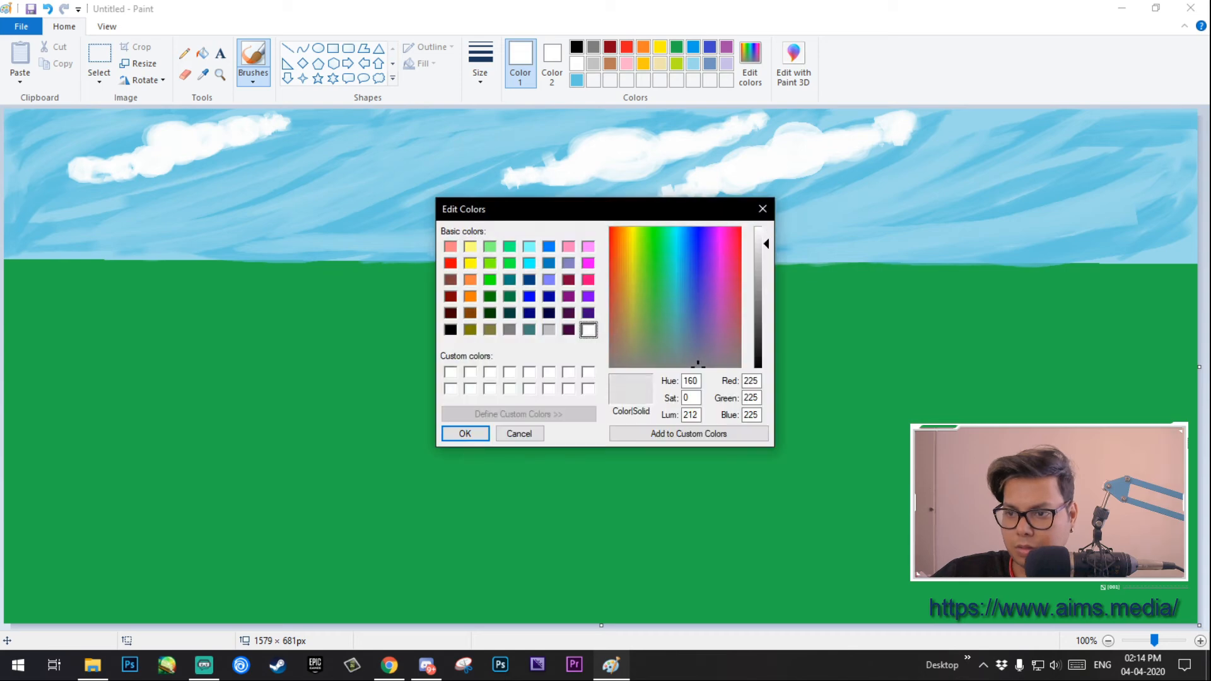
key("Return")
mouse_move(81, 177)
left_mouse_down()
mouse_move(162, 175)
mouse_move(167, 150)
mouse_move(181, 151)
left_mouse_up()
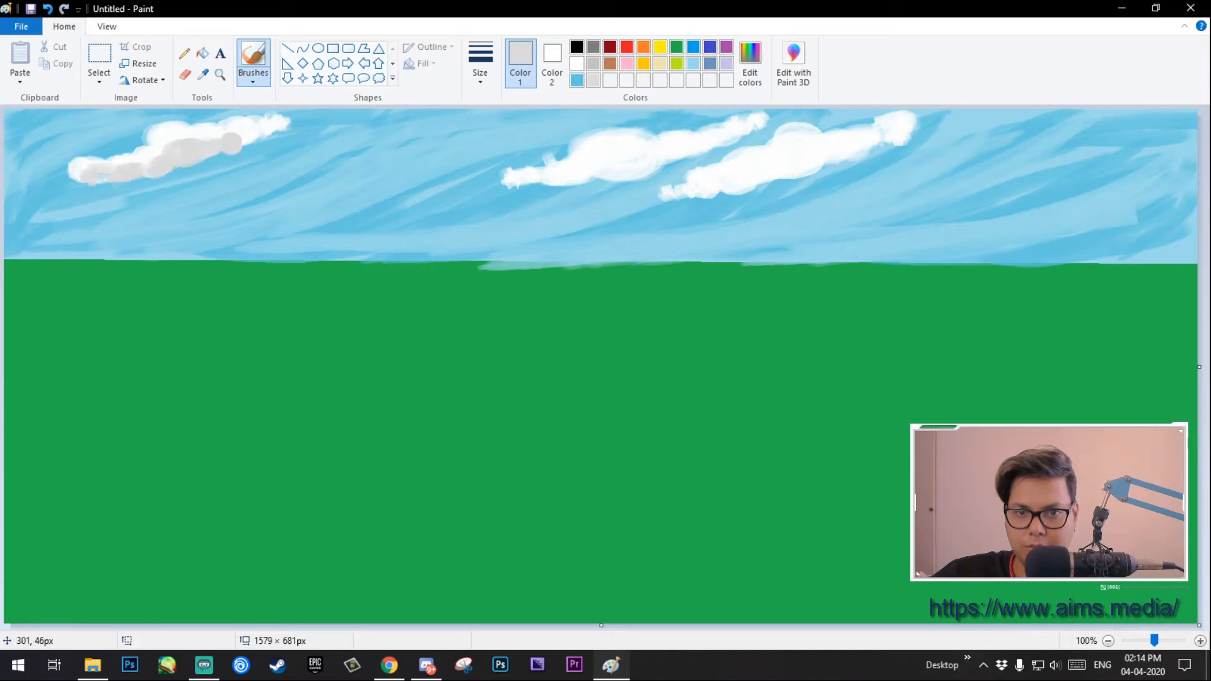
key("ctrl+z")
key("ctrl+z")
key("ctrl+z")
key("ctrl+z")
key("ctrl+z")
key("ctrl+z")
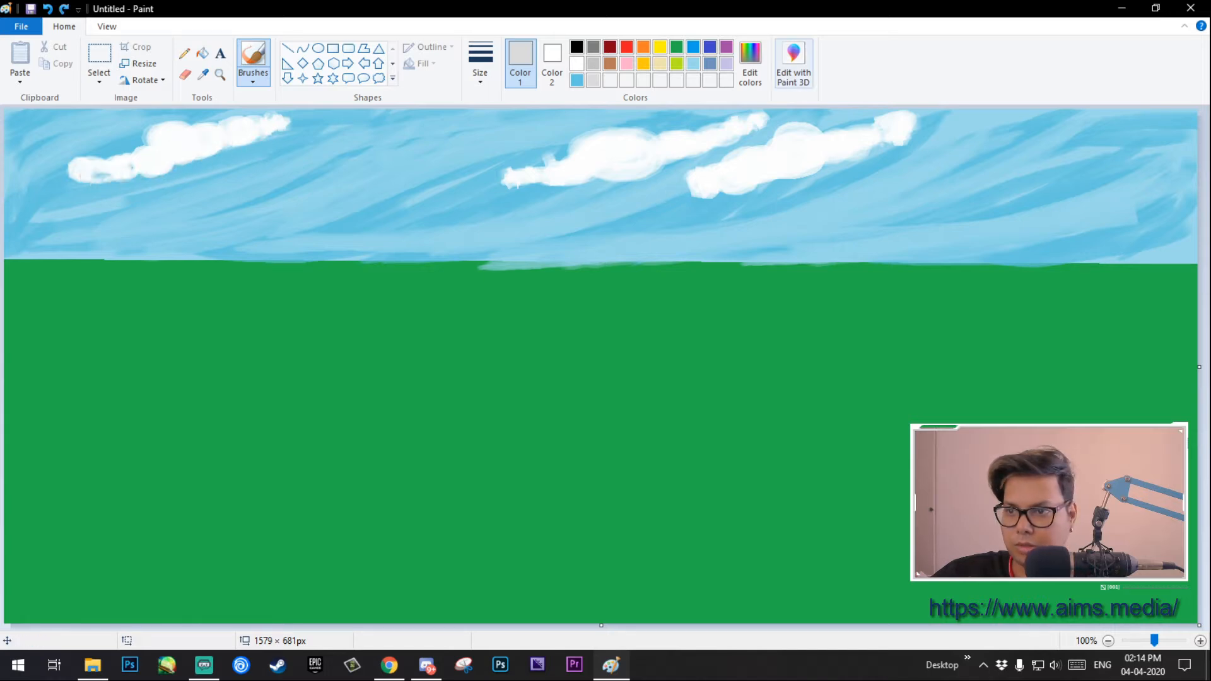
Step: Set the brush colour to a light grey (RGB 233, 233, 233) and shade the undersides of the three clouds
left_click(750, 64)
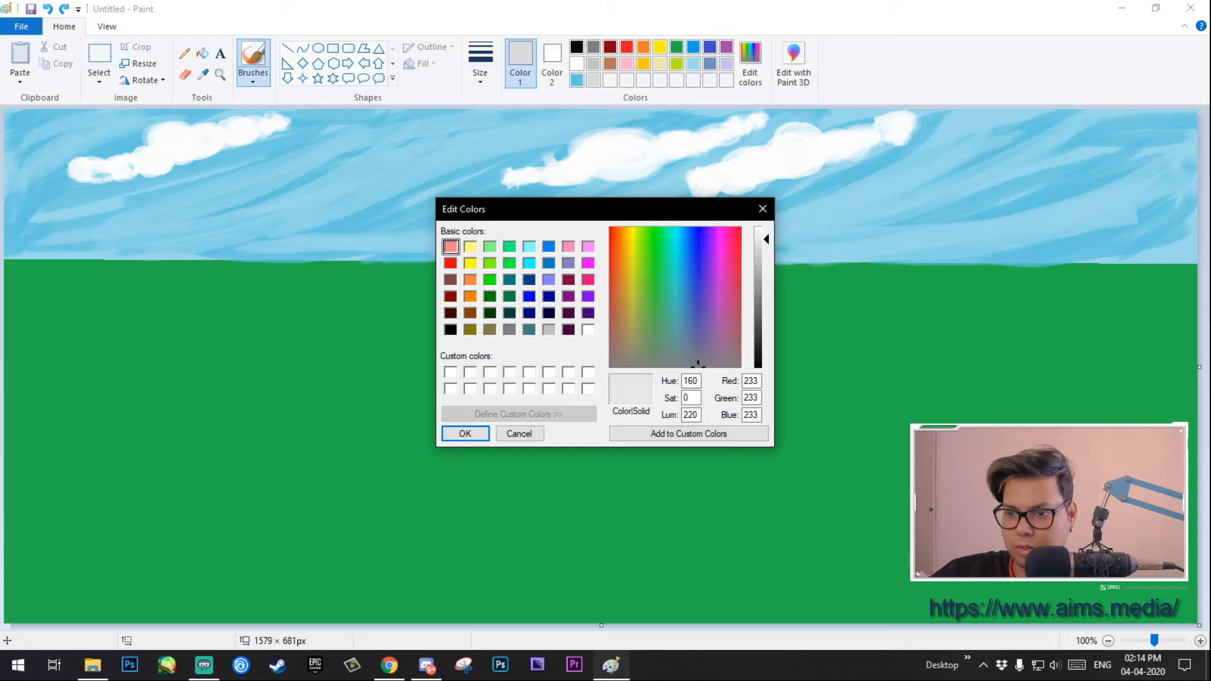
left_click(465, 433)
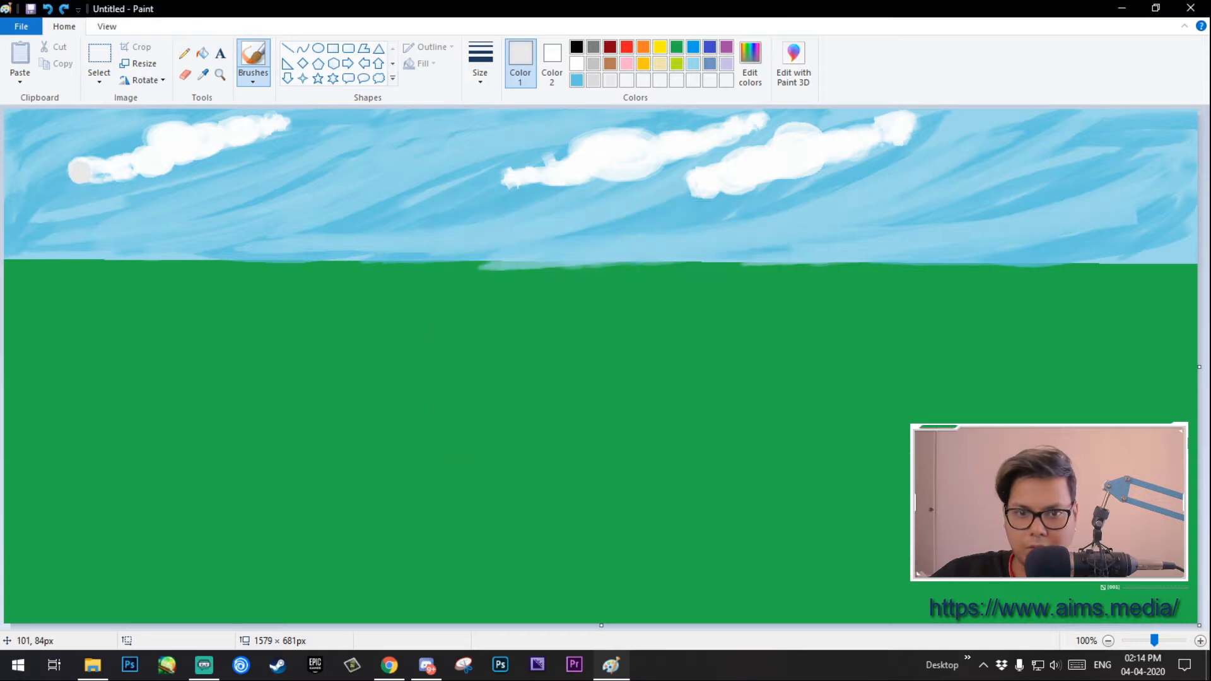
left_click_drag(92, 174, 125, 178)
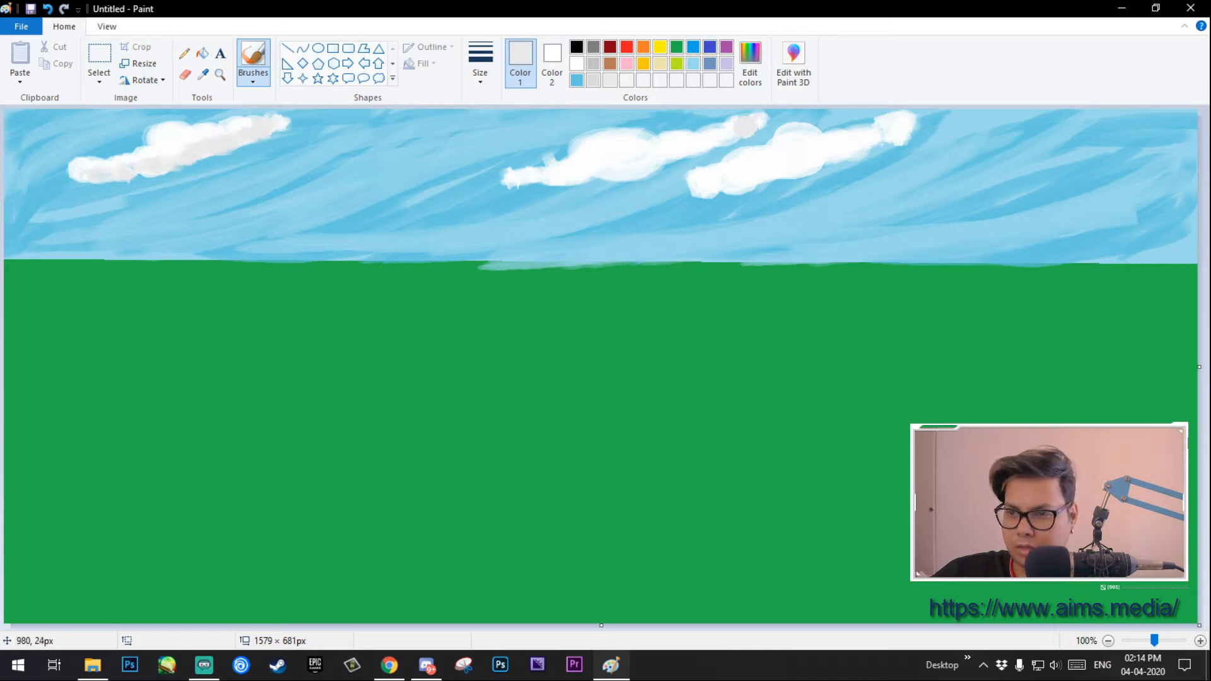
mouse_move(690, 153)
left_mouse_down()
mouse_move(630, 182)
mouse_move(556, 178)
left_mouse_up()
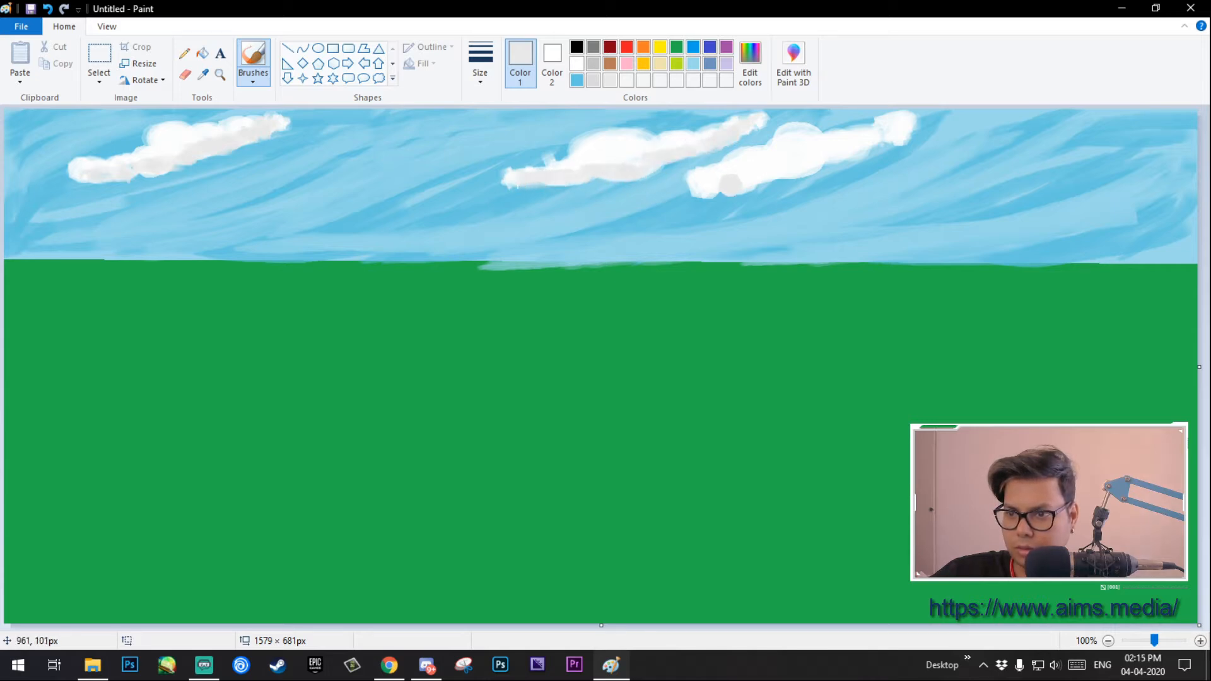
left_click_drag(724, 187, 799, 165)
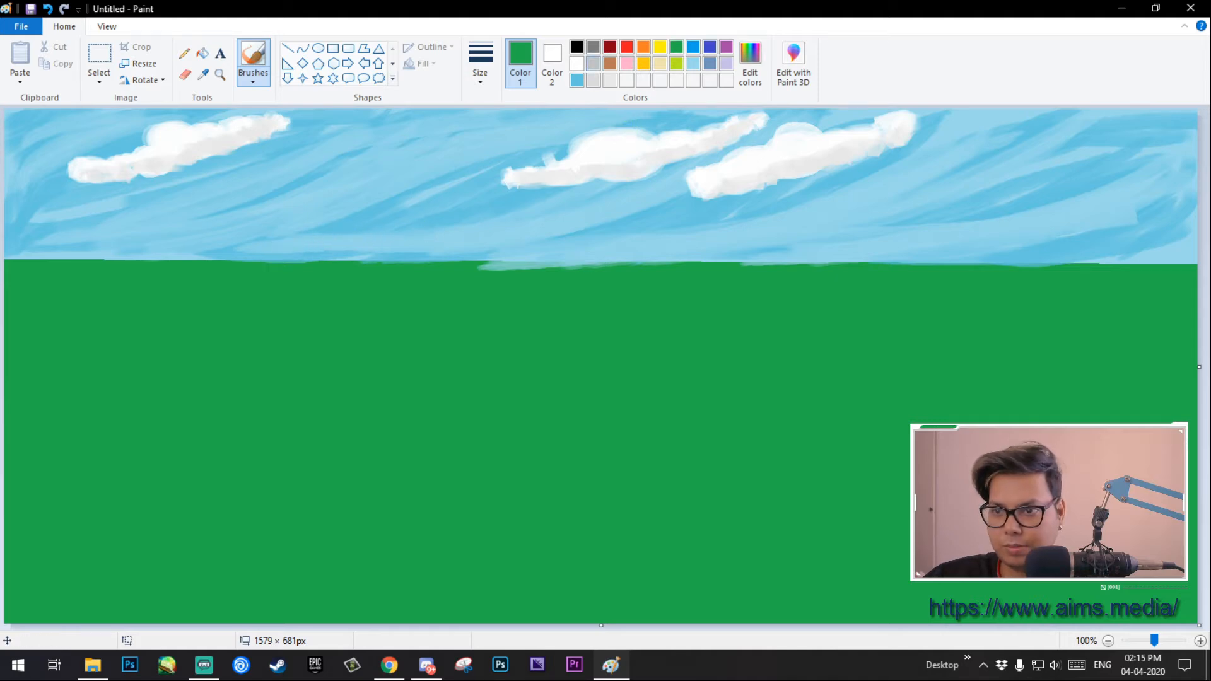
Step: Mix a darker green (RGB 27, 141, 61) and paint rounded bushes along the left third of the horizon
left_click(750, 63)
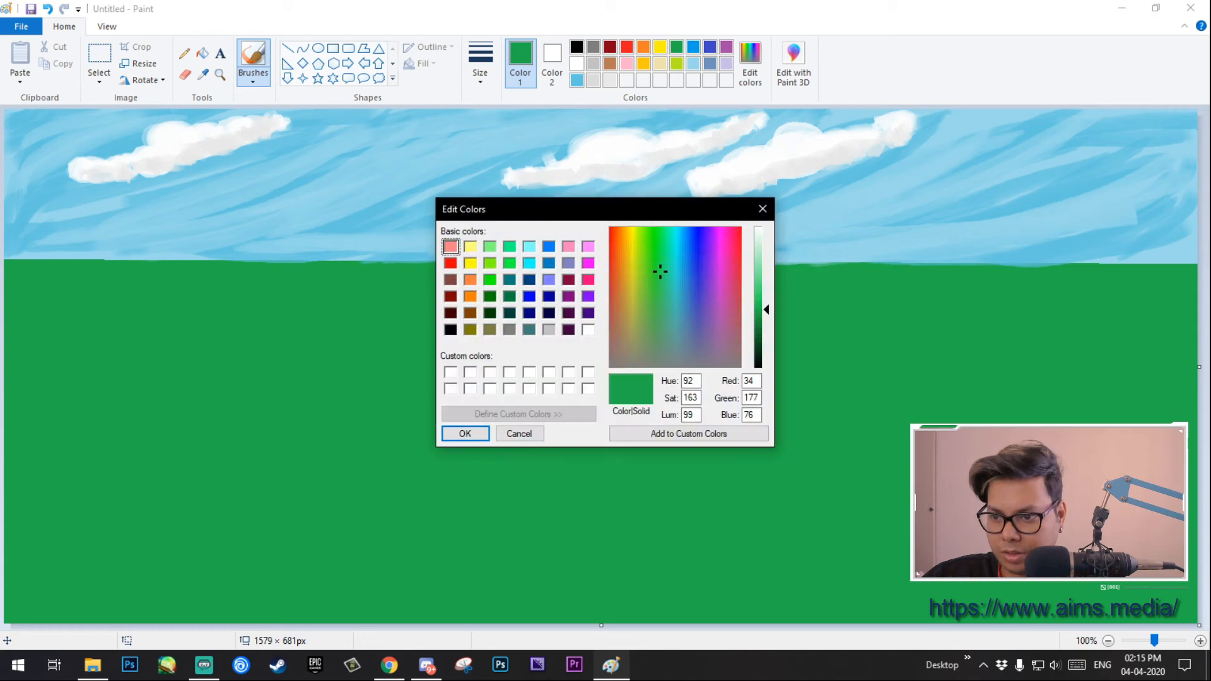
left_click_drag(765, 310, 765, 322)
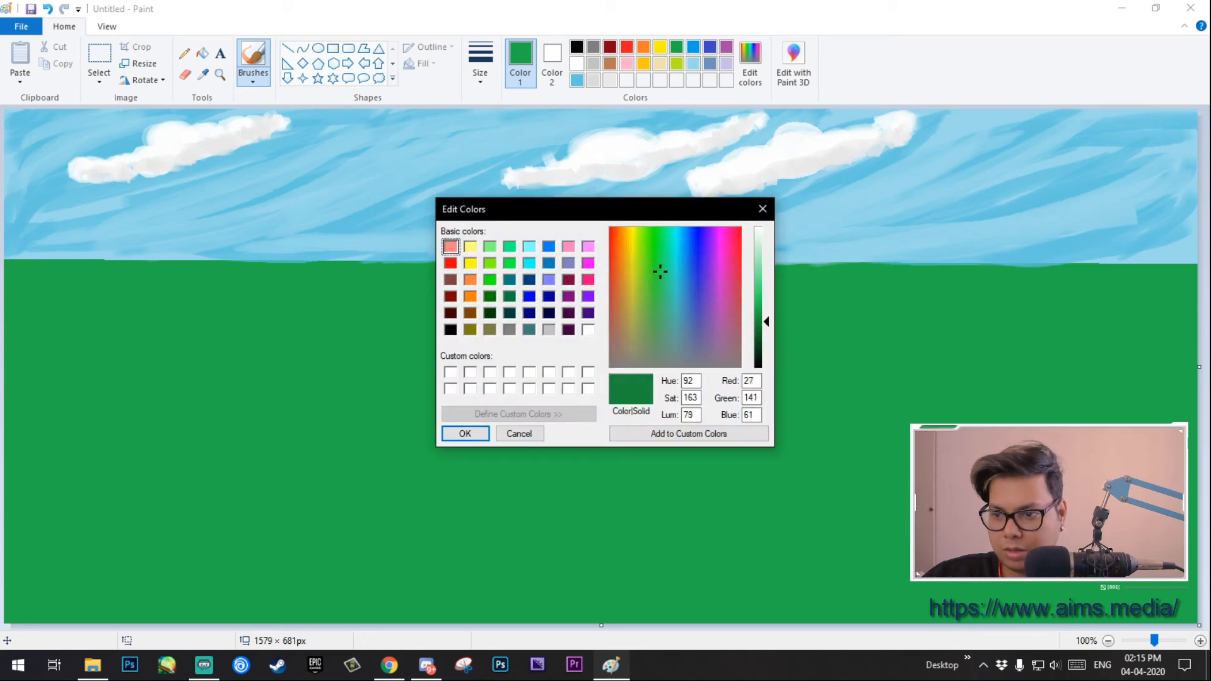
left_click(465, 433)
mouse_move(19, 258)
left_mouse_down()
mouse_move(76, 252)
mouse_move(69, 215)
mouse_move(69, 252)
mouse_move(97, 272)
left_mouse_up()
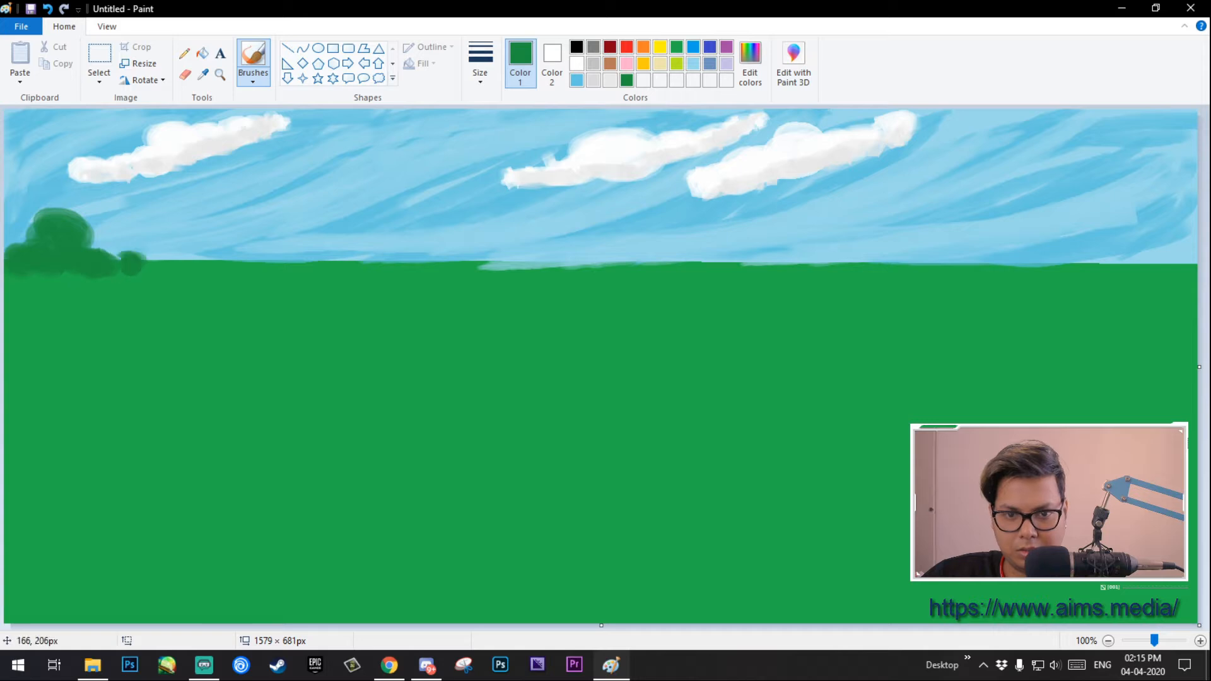
mouse_move(110, 255)
left_mouse_down()
mouse_move(184, 222)
mouse_move(200, 226)
mouse_move(183, 259)
mouse_move(197, 261)
mouse_move(154, 270)
mouse_move(215, 264)
mouse_move(212, 250)
mouse_move(252, 273)
mouse_move(255, 260)
mouse_move(296, 267)
mouse_move(284, 239)
mouse_move(236, 233)
mouse_move(328, 232)
mouse_move(313, 258)
mouse_move(356, 259)
left_mouse_up()
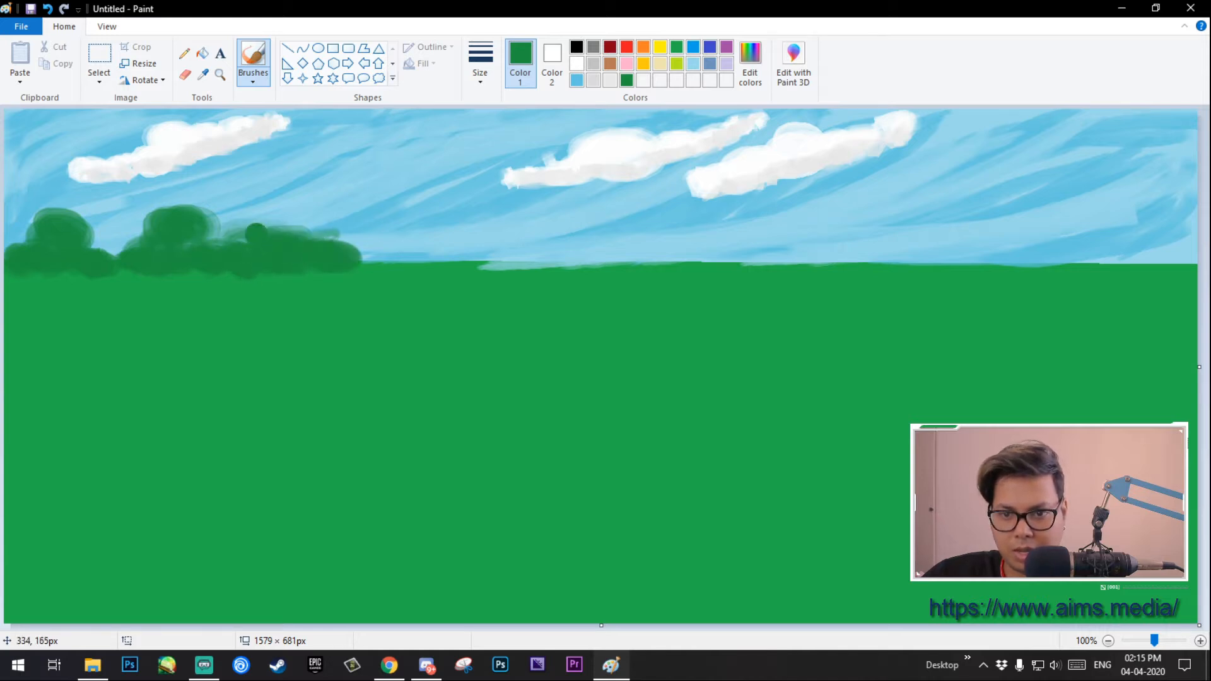
mouse_move(256, 234)
left_mouse_down()
mouse_move(278, 215)
mouse_move(311, 222)
left_mouse_up()
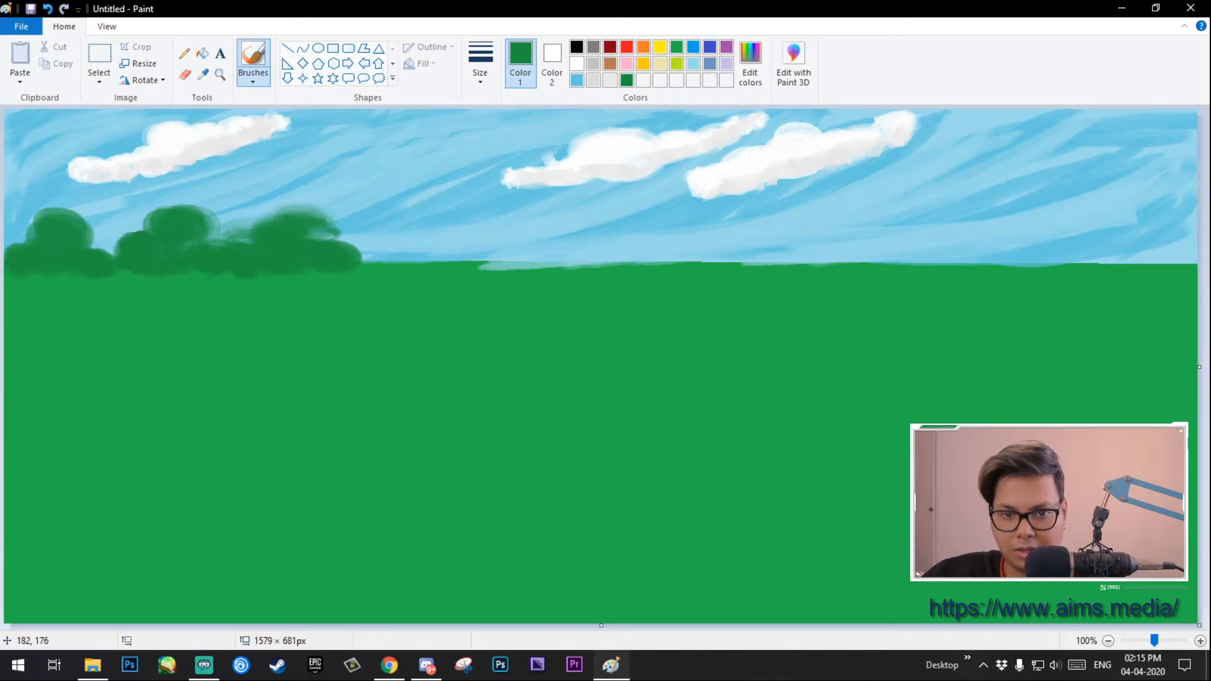
mouse_move(202, 241)
left_mouse_down()
mouse_move(245, 232)
mouse_move(223, 219)
mouse_move(248, 216)
mouse_move(199, 217)
left_mouse_up()
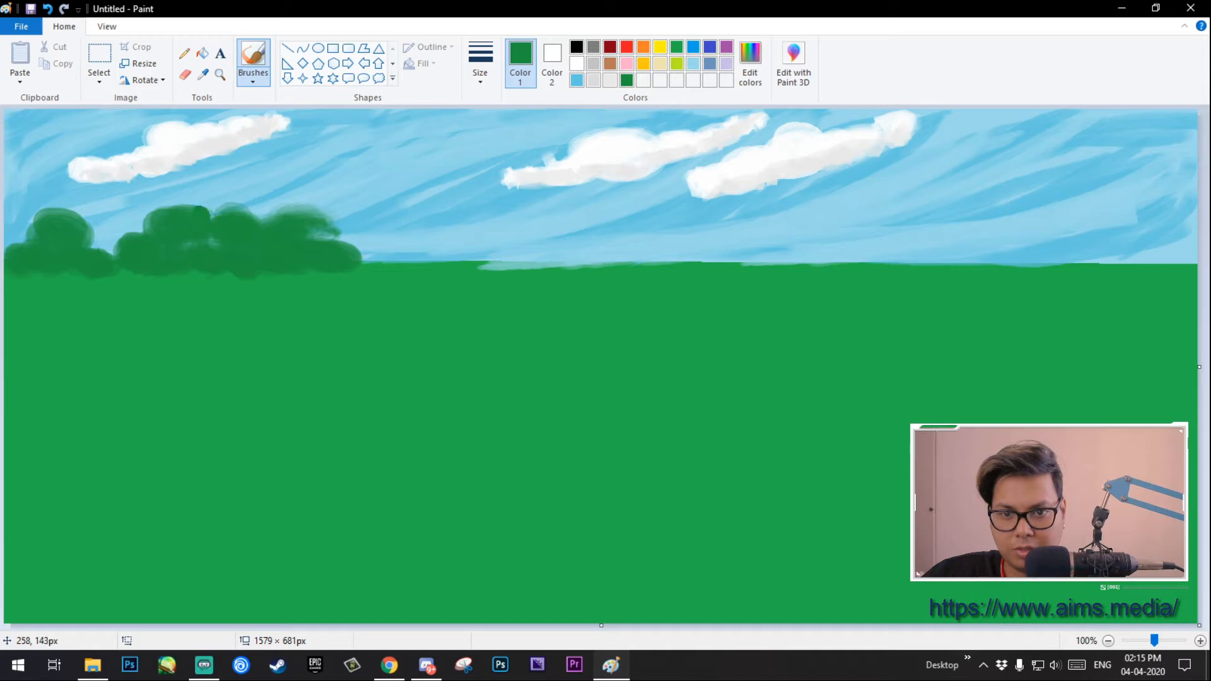
mouse_move(351, 259)
left_mouse_down()
mouse_move(374, 254)
mouse_move(315, 235)
mouse_move(385, 246)
mouse_move(347, 239)
mouse_move(336, 217)
mouse_move(355, 233)
left_mouse_up()
Step: Extend the bushes along the rest of the horizon and highlight their tops with the lighter green
mouse_move(410, 265)
left_mouse_down()
mouse_move(463, 255)
mouse_move(468, 235)
mouse_move(499, 213)
mouse_move(531, 216)
mouse_move(497, 204)
mouse_move(524, 212)
mouse_move(510, 245)
mouse_move(522, 246)
mouse_move(487, 259)
mouse_move(565, 275)
mouse_move(536, 244)
mouse_move(661, 261)
mouse_move(565, 226)
mouse_move(654, 256)
mouse_move(701, 253)
mouse_move(664, 240)
mouse_move(720, 208)
mouse_move(751, 214)
mouse_move(659, 277)
mouse_move(744, 254)
mouse_move(815, 256)
mouse_move(696, 237)
mouse_move(748, 228)
mouse_move(744, 239)
mouse_move(724, 234)
mouse_move(731, 221)
mouse_move(839, 257)
mouse_move(902, 262)
mouse_move(862, 260)
mouse_move(935, 201)
mouse_move(958, 221)
mouse_move(914, 260)
mouse_move(946, 266)
mouse_move(983, 253)
mouse_move(980, 234)
mouse_move(1041, 265)
mouse_move(1002, 237)
mouse_move(1037, 230)
mouse_move(1060, 249)
mouse_move(1041, 261)
mouse_move(1110, 253)
mouse_move(1072, 264)
mouse_move(1062, 222)
mouse_move(1094, 212)
mouse_move(1081, 243)
mouse_move(1158, 254)
mouse_move(1129, 230)
mouse_move(1171, 256)
mouse_move(1168, 235)
mouse_move(1193, 250)
left_mouse_up()
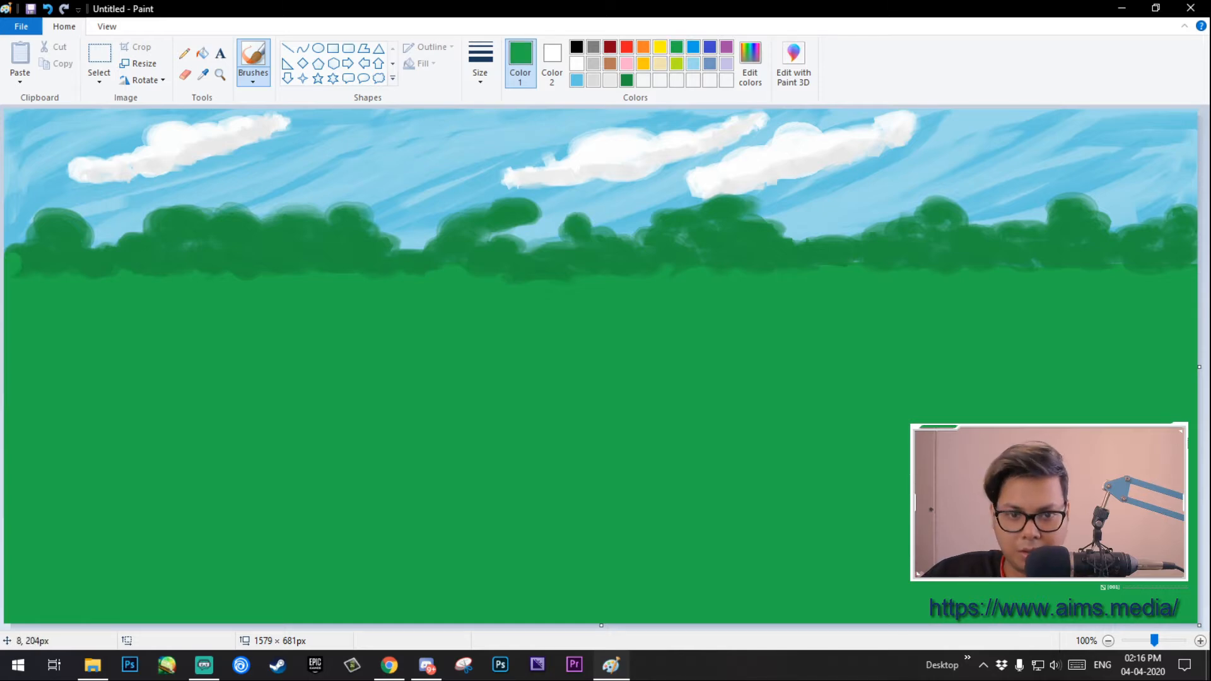
mouse_move(32, 230)
left_mouse_down()
mouse_move(97, 263)
mouse_move(186, 206)
mouse_move(216, 235)
mouse_move(207, 217)
mouse_move(250, 222)
mouse_move(211, 246)
mouse_move(202, 244)
mouse_move(254, 226)
mouse_move(277, 246)
mouse_move(270, 225)
mouse_move(307, 226)
mouse_move(267, 252)
mouse_move(254, 248)
mouse_move(308, 245)
mouse_move(336, 221)
mouse_move(290, 236)
mouse_move(399, 251)
mouse_move(453, 217)
mouse_move(526, 206)
mouse_move(485, 205)
mouse_move(498, 248)
mouse_move(508, 239)
mouse_move(534, 256)
mouse_move(583, 223)
mouse_move(578, 250)
mouse_move(643, 247)
mouse_move(701, 203)
mouse_move(739, 201)
mouse_move(725, 226)
mouse_move(804, 247)
mouse_move(937, 205)
mouse_move(1044, 227)
mouse_move(1084, 213)
mouse_move(1115, 243)
mouse_move(1142, 234)
left_mouse_up()
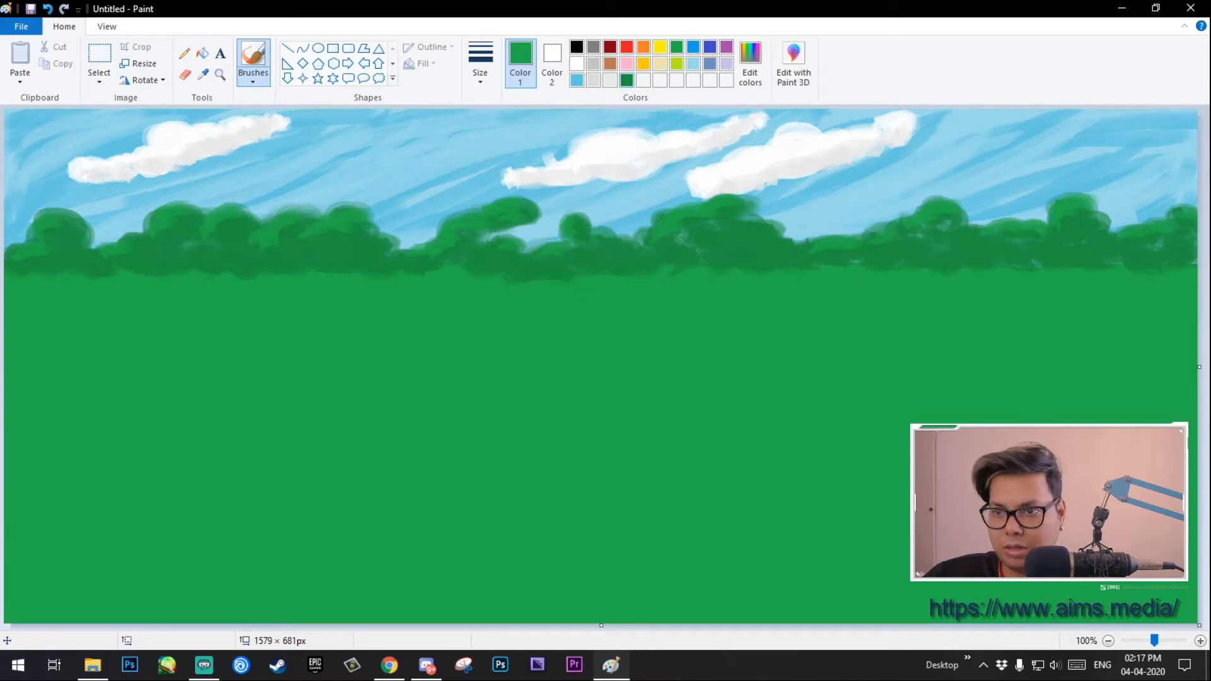
Step: Darken the brush green to RGB 23, 117, 51 and paint shadows along the lower parts of the bushes
left_click(750, 63)
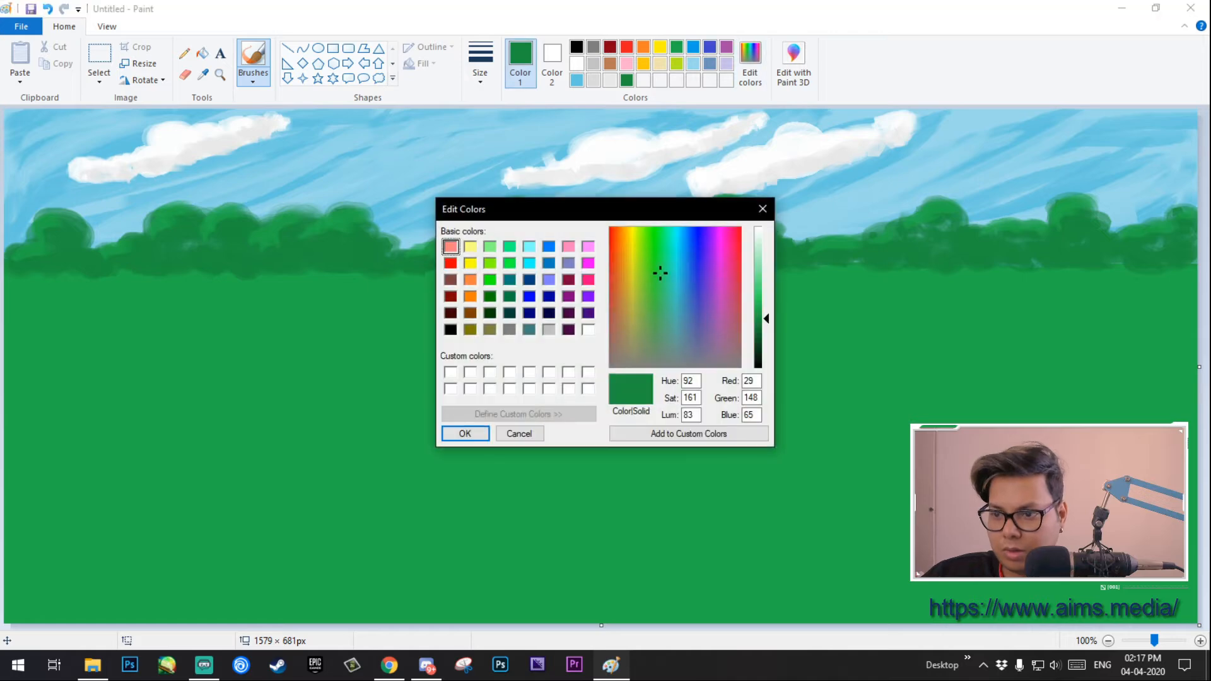
left_click_drag(765, 319, 765, 325)
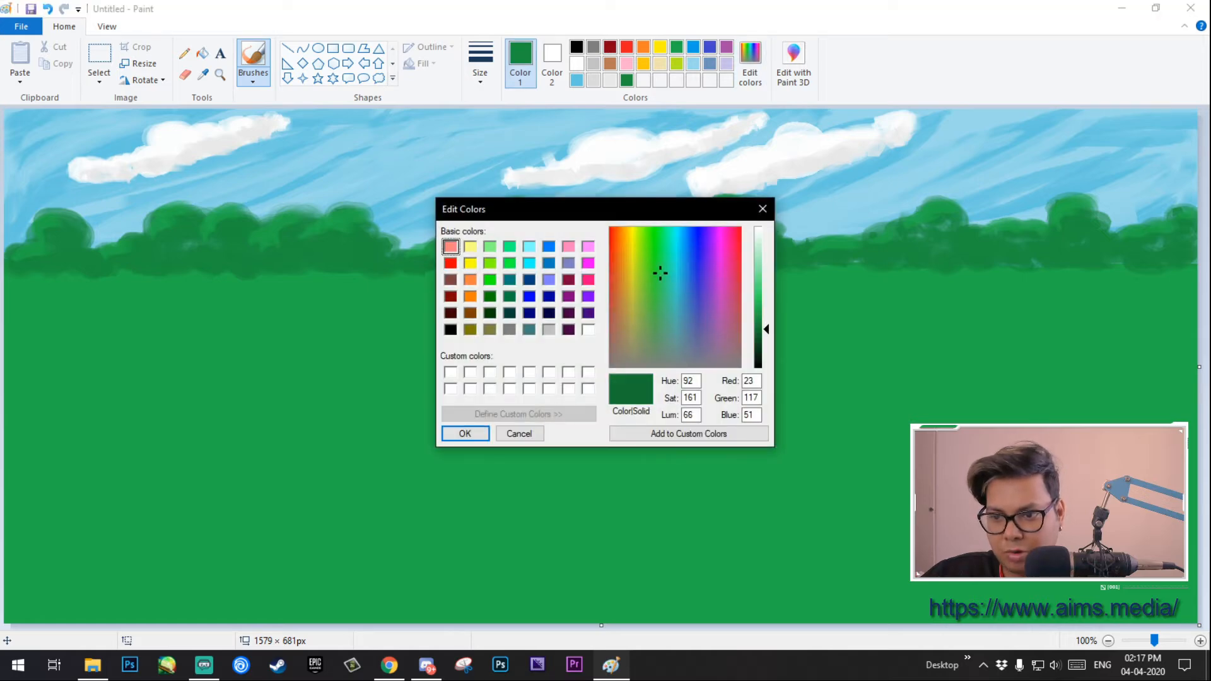
left_click(465, 433)
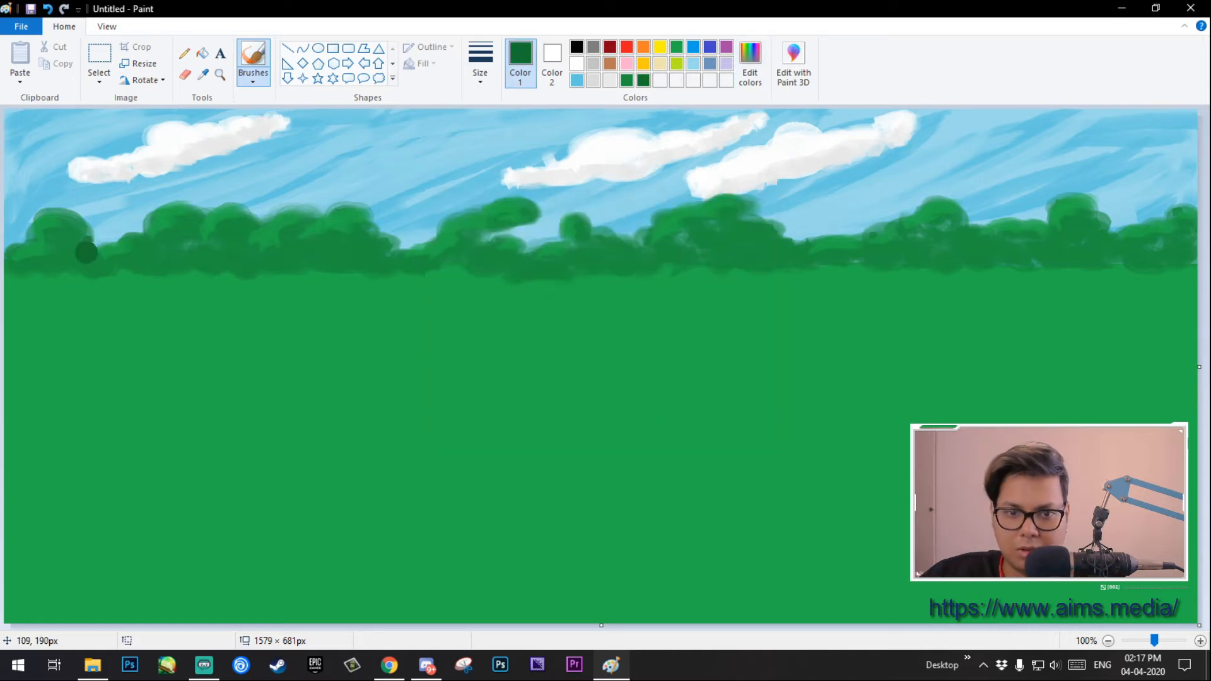
mouse_move(91, 251)
left_mouse_down()
mouse_move(106, 273)
mouse_move(140, 256)
mouse_move(250, 256)
mouse_move(50, 273)
mouse_move(284, 263)
mouse_move(355, 228)
mouse_move(390, 247)
mouse_move(290, 253)
mouse_move(323, 267)
mouse_move(396, 262)
mouse_move(370, 272)
mouse_move(494, 251)
mouse_move(474, 233)
mouse_move(464, 269)
mouse_move(434, 268)
mouse_move(549, 275)
mouse_move(598, 264)
mouse_move(607, 239)
mouse_move(645, 249)
mouse_move(647, 265)
mouse_move(627, 272)
mouse_move(565, 269)
mouse_move(674, 254)
mouse_move(743, 218)
mouse_move(780, 241)
mouse_move(760, 254)
mouse_move(786, 262)
mouse_move(671, 262)
mouse_move(955, 245)
mouse_move(953, 227)
mouse_move(999, 240)
mouse_move(997, 256)
mouse_move(836, 262)
mouse_move(1109, 259)
mouse_move(1105, 233)
mouse_move(1196, 256)
left_mouse_up()
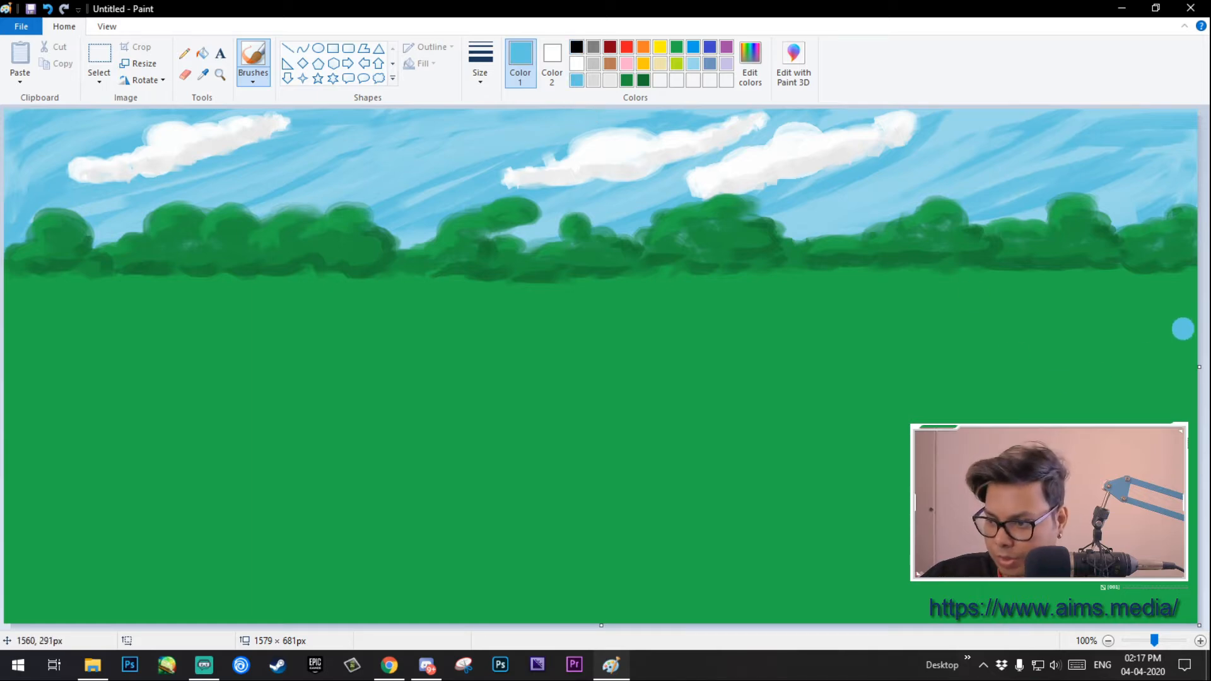
left_click_drag(1099, 321, 1034, 334)
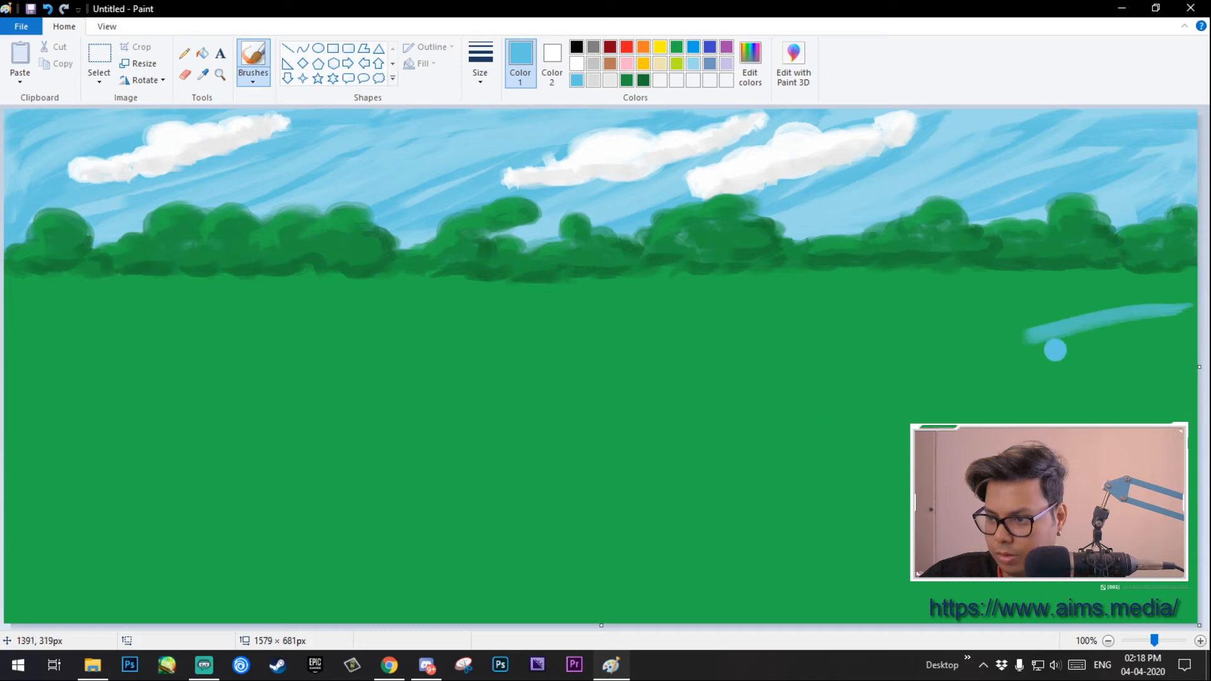
mouse_move(1192, 305)
left_mouse_down()
mouse_move(1060, 324)
mouse_move(868, 385)
mouse_move(732, 477)
left_mouse_up()
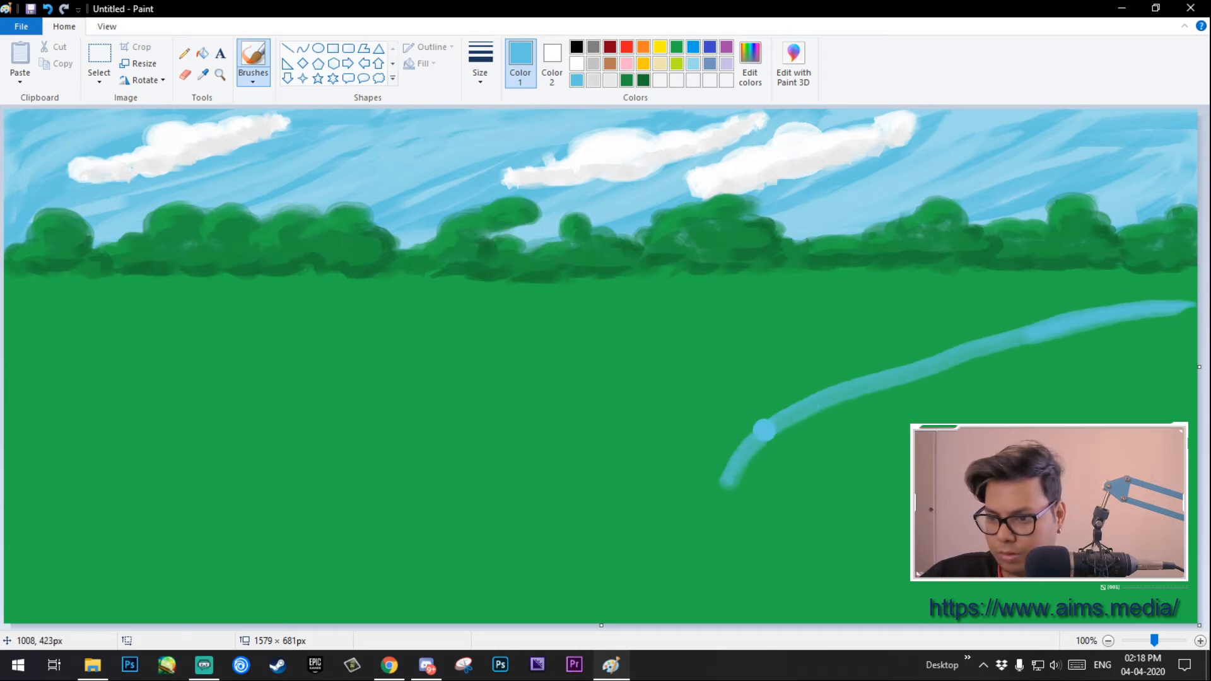
key("ctrl+z")
key("ctrl+z")
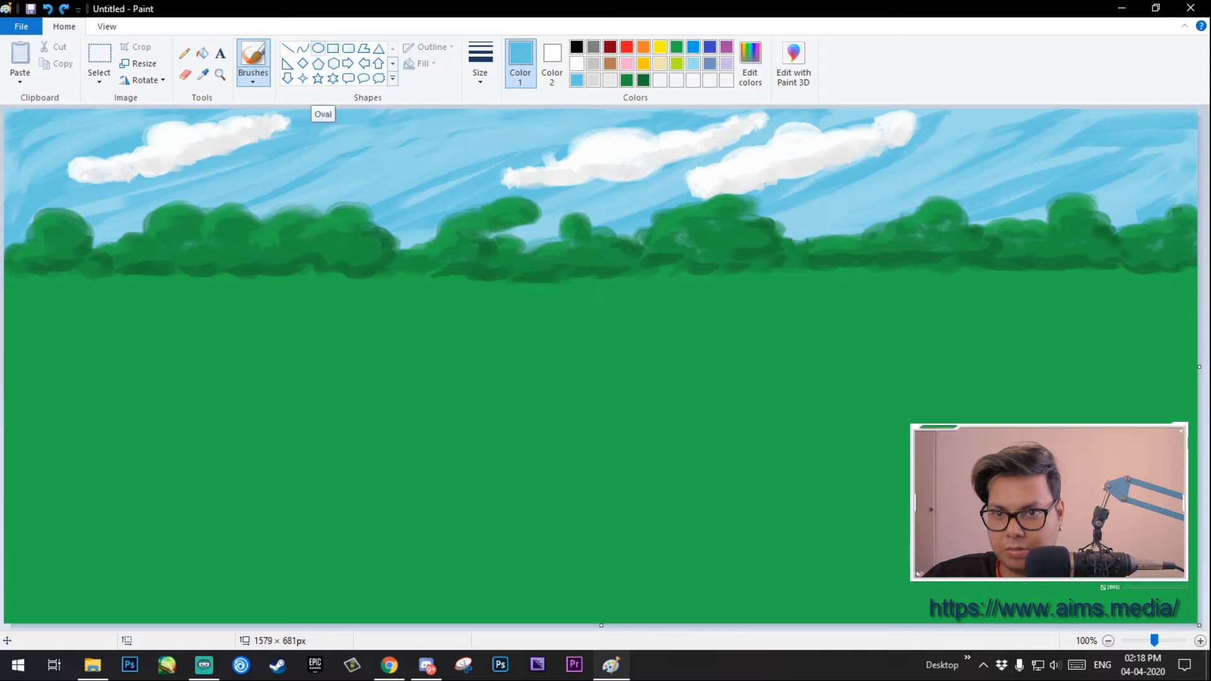
Step: Draw a filled sky-blue oval about 680 × 488 px as a pond in the lower-right part of the green ground
left_click(318, 48)
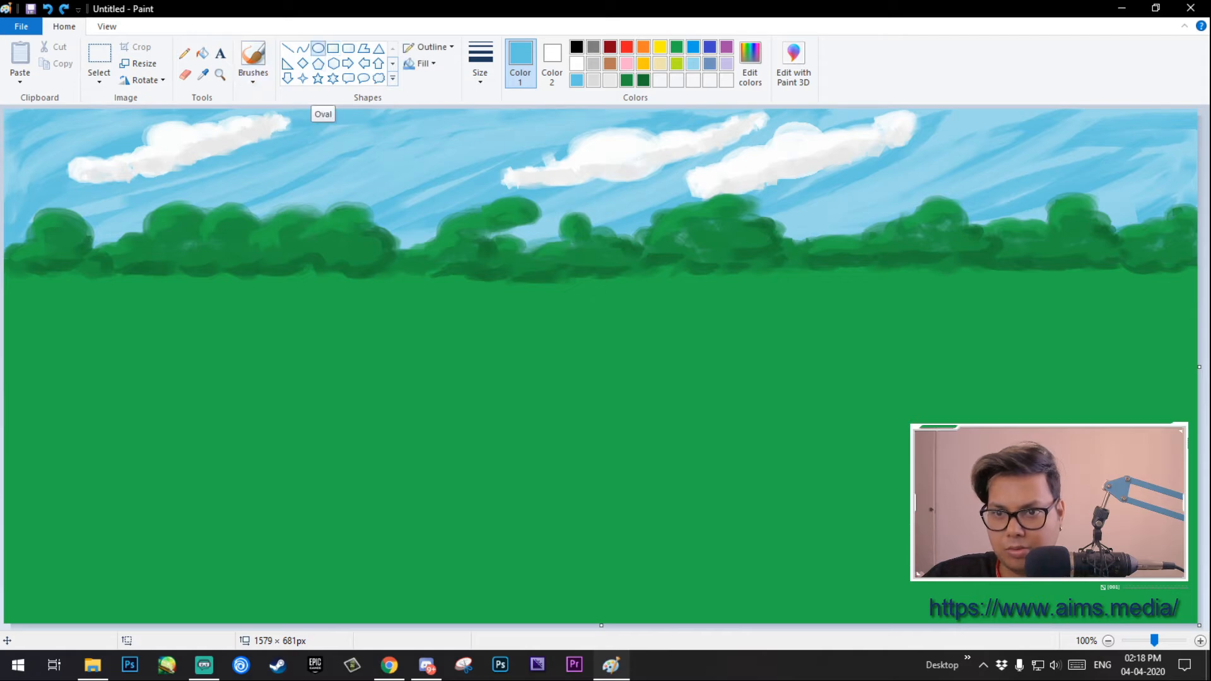
left_click(423, 63)
left_click(435, 100)
left_click(551, 63)
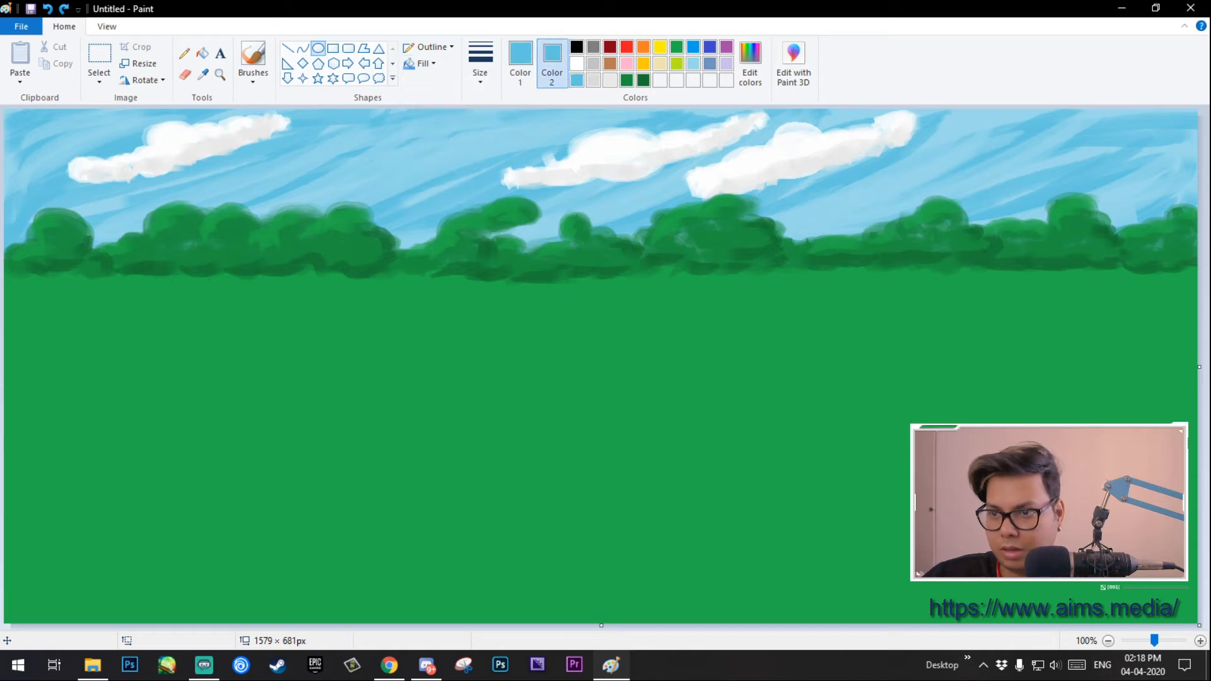
left_click_drag(750, 349, 1112, 595)
left_click_drag(978, 480, 857, 355)
left_click_drag(995, 468, 1144, 593)
left_click_drag(932, 367, 1026, 477)
left_click_drag(855, 415, 851, 388)
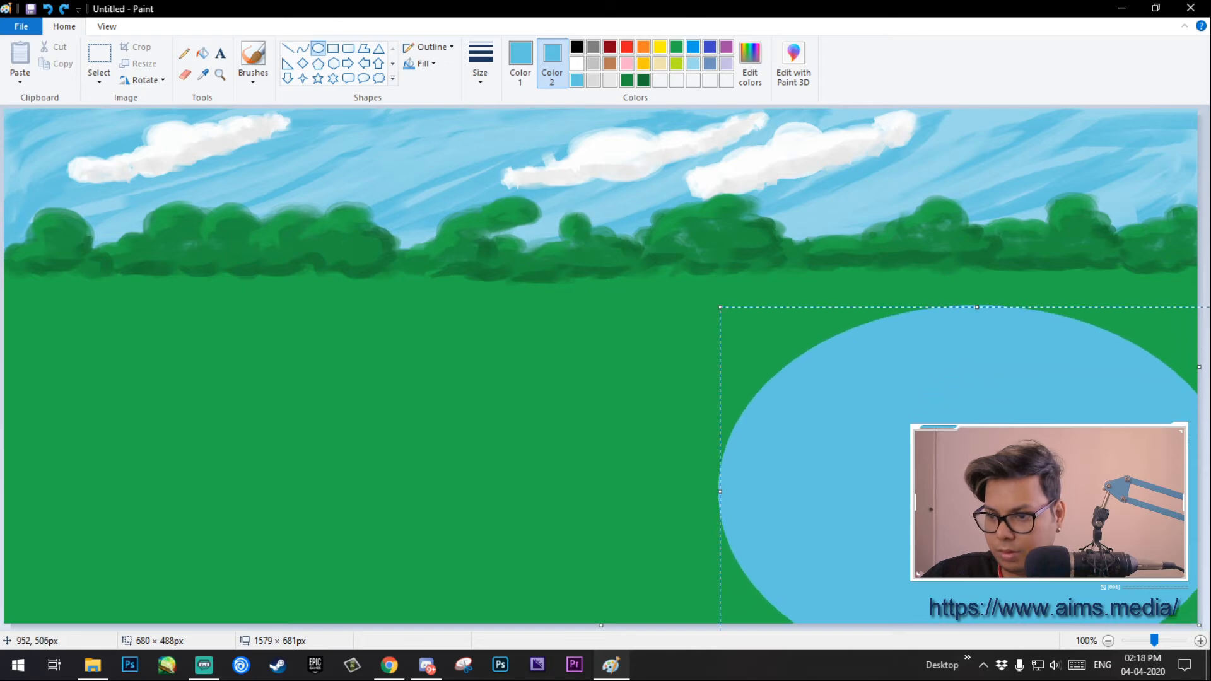
Step: Stretch the pond oval to about 877 × 512 px and shift it partly off the canvas's lower-right corner
left_click_drag(723, 492, 571, 491)
left_click_drag(772, 497, 882, 514)
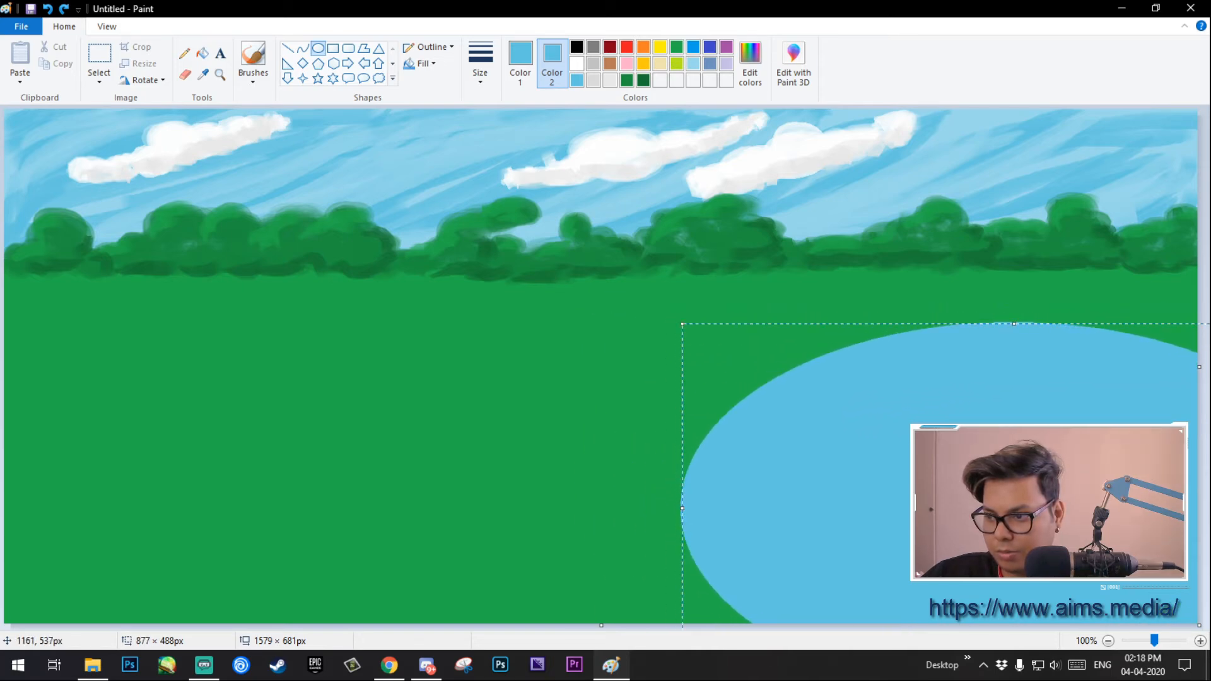
left_click_drag(1014, 325, 1012, 306)
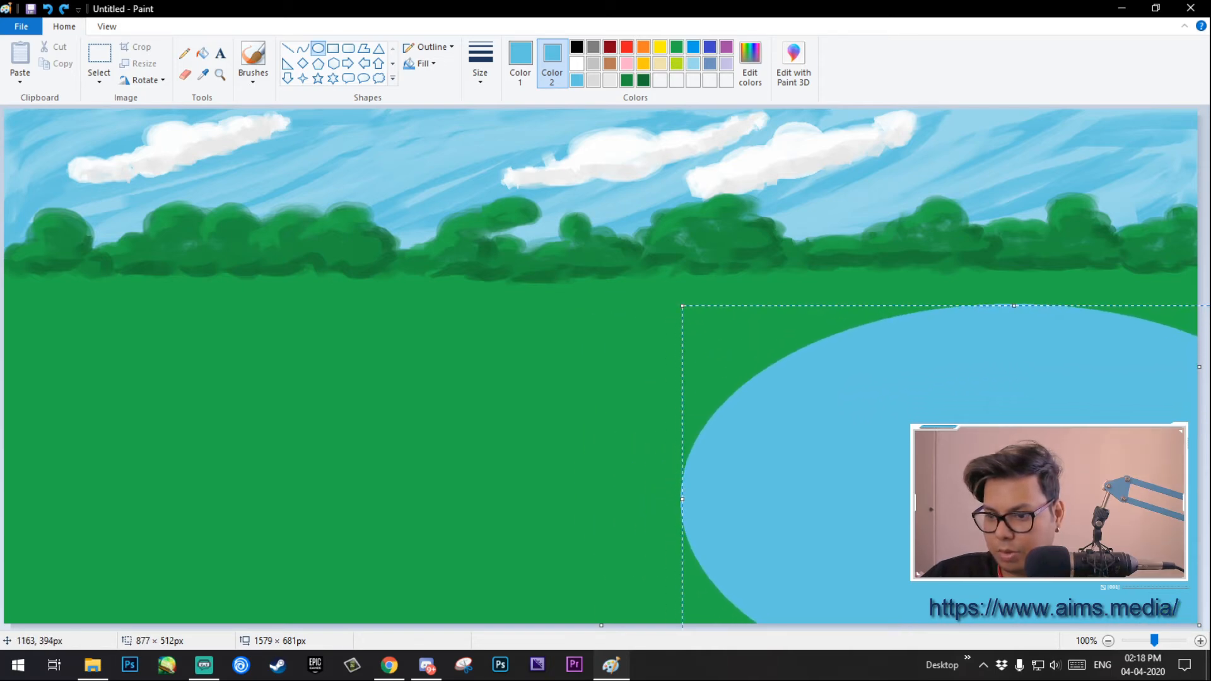
left_click_drag(785, 431, 783, 469)
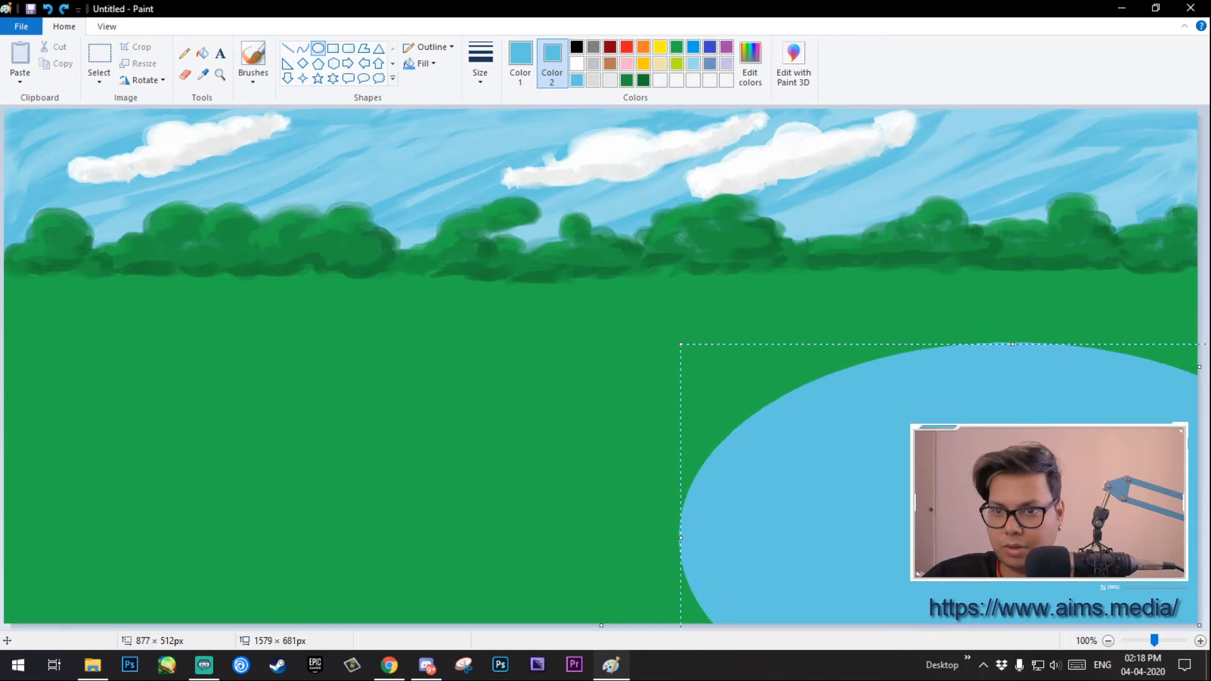
Step: Switch back to the brush and change Color 2 to a darker blue
left_click(252, 58)
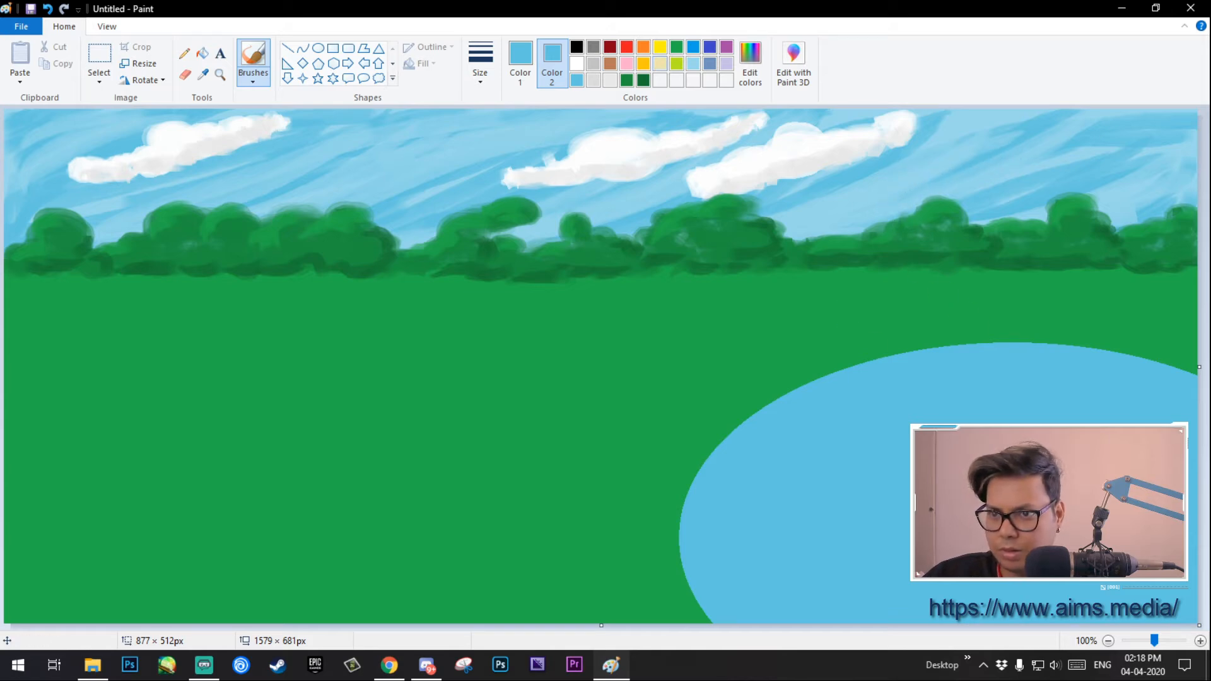
left_click(750, 63)
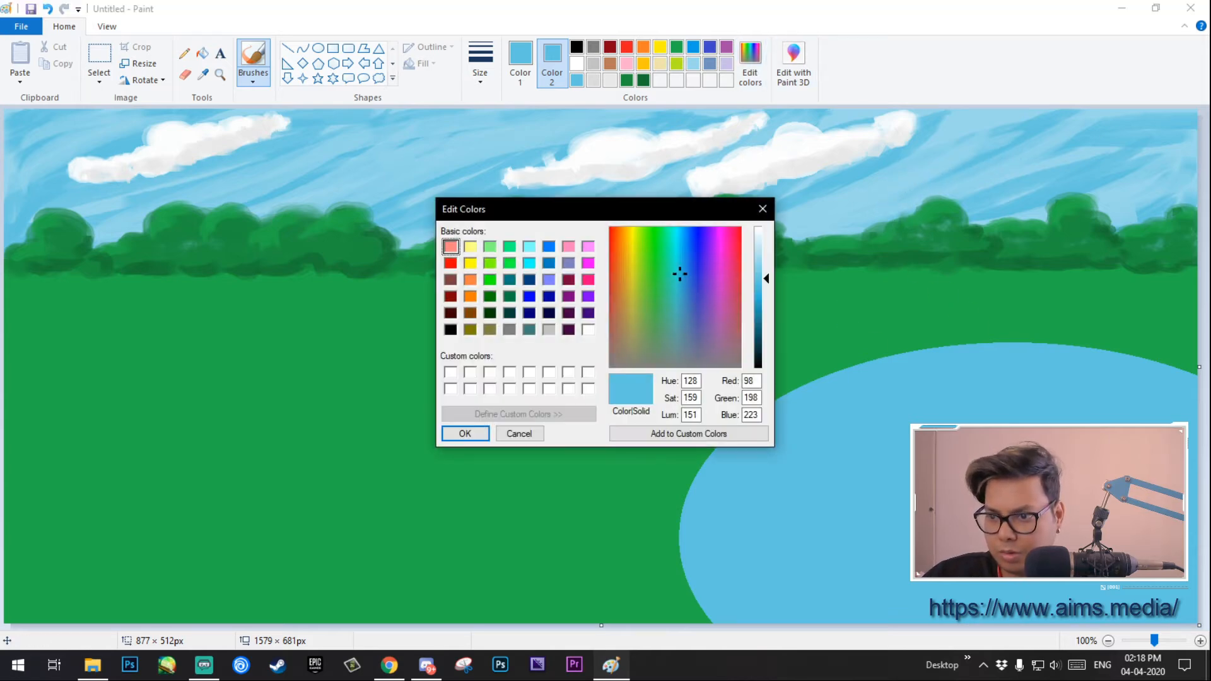
left_click_drag(767, 278, 766, 292)
left_click(464, 434)
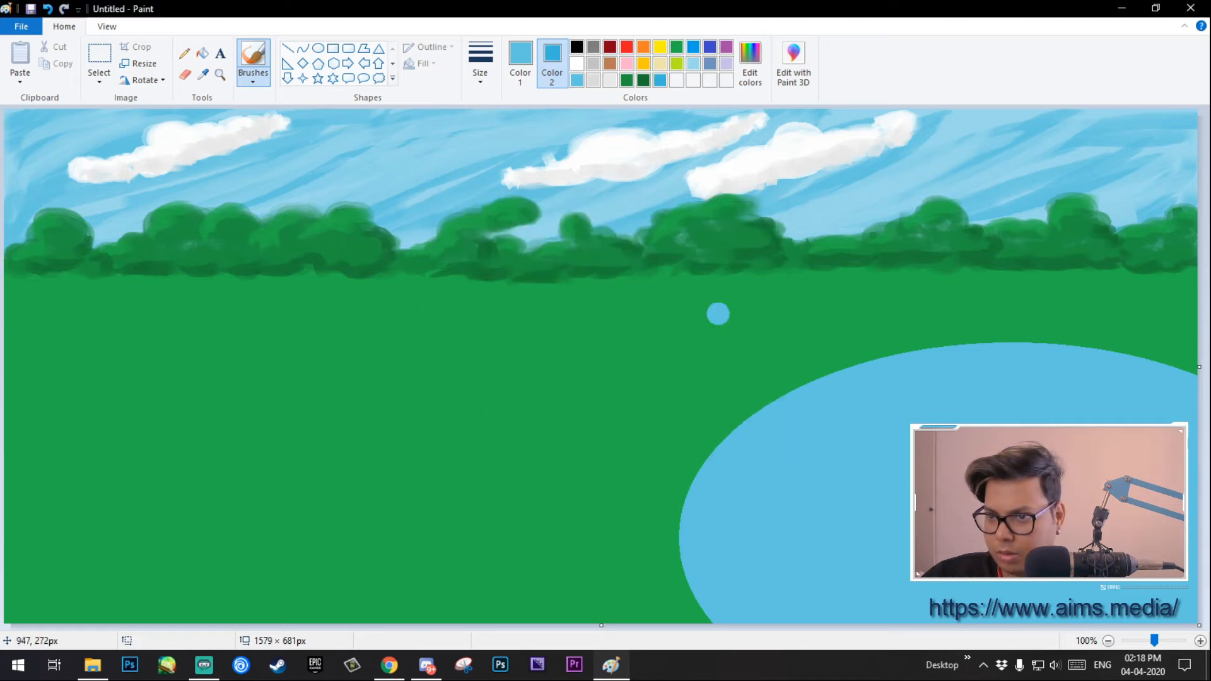
Step: Change Color 1 to a darker blue and undo a trial brush stroke on the pond
left_click(519, 63)
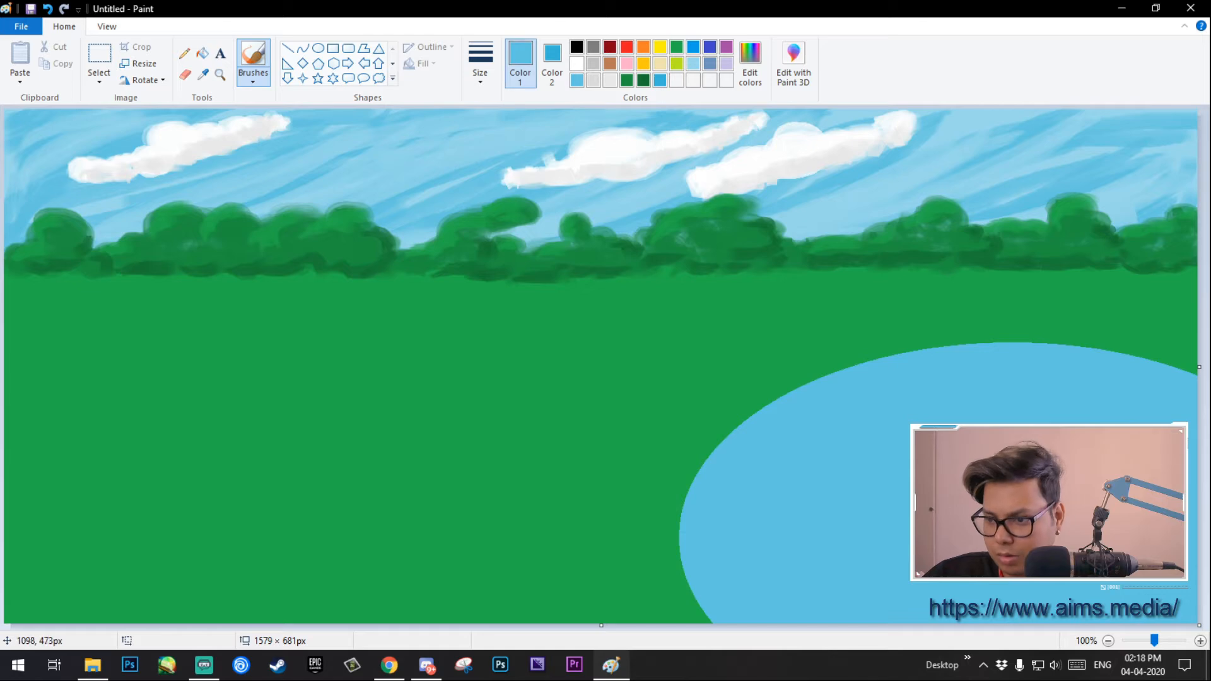
left_click(749, 63)
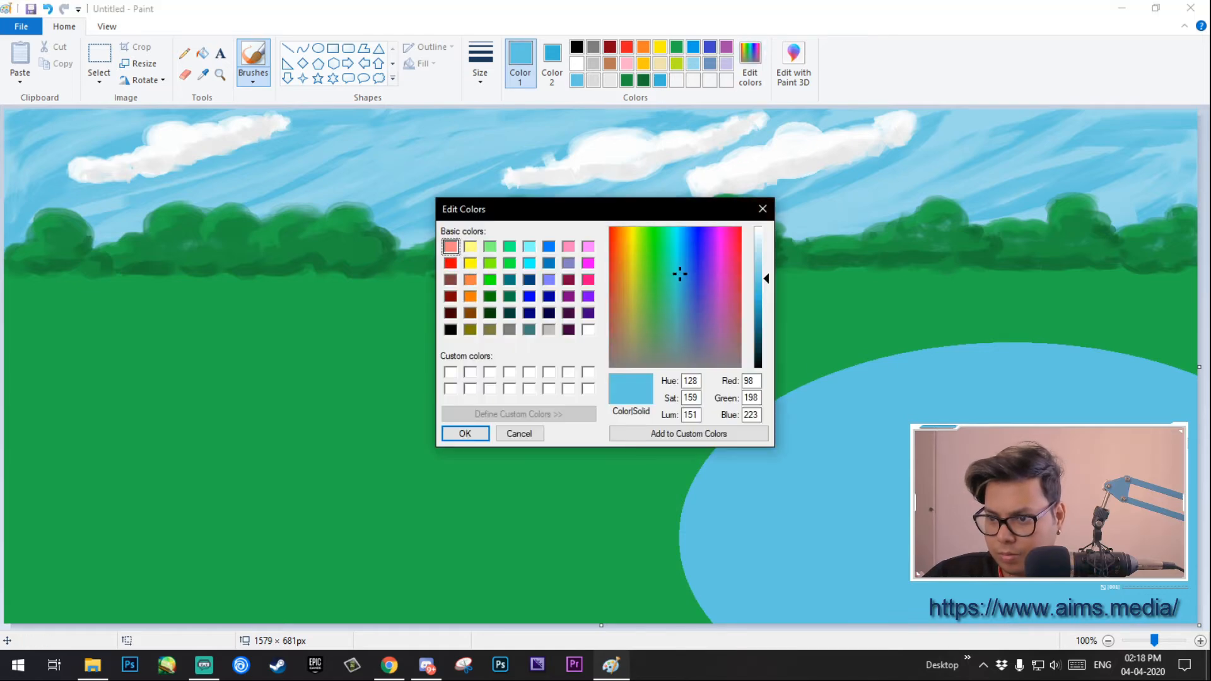
left_click(465, 433)
left_click_drag(761, 503, 892, 540)
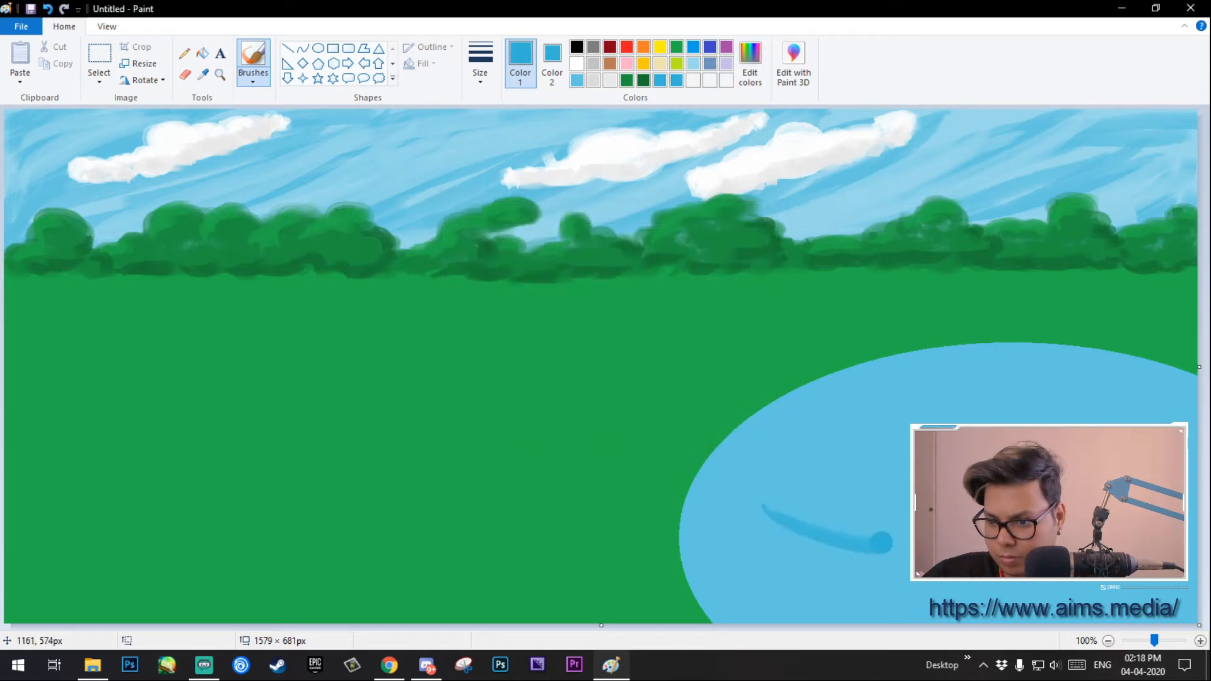
key("ctrl+z")
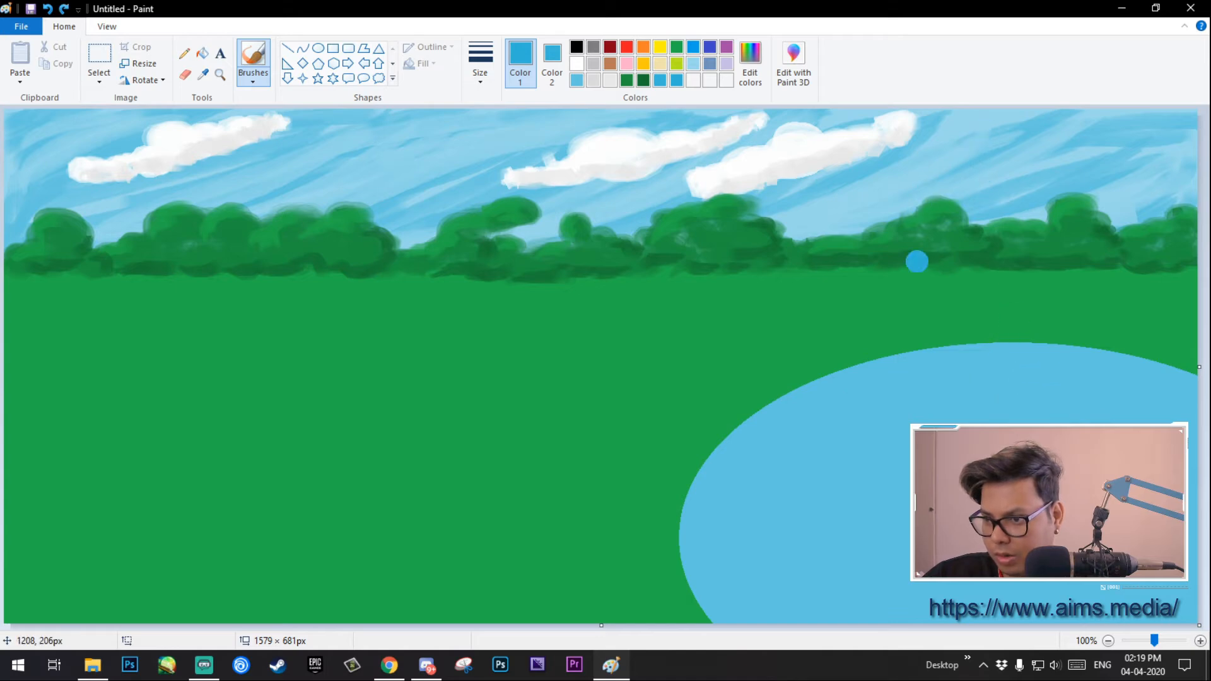
Step: Paint curved darker-blue ripple strokes across the upper part of the pond
mouse_move(889, 389)
left_mouse_down()
mouse_move(1005, 393)
mouse_move(1015, 378)
mouse_move(1154, 421)
mouse_move(1103, 381)
mouse_move(1195, 438)
left_mouse_up()
left_click(1004, 382)
left_click_drag(1017, 357, 1195, 403)
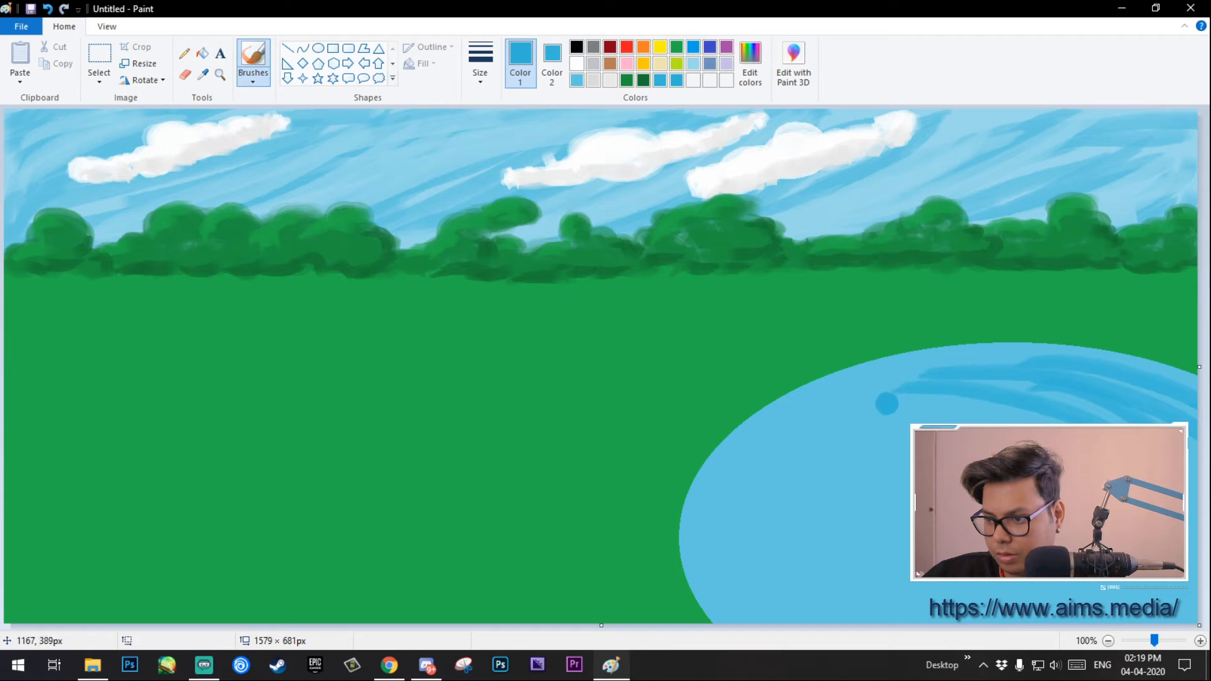
left_click_drag(885, 401, 952, 420)
mouse_move(890, 392)
left_mouse_down()
mouse_move(965, 400)
mouse_move(893, 405)
mouse_move(908, 461)
left_mouse_up()
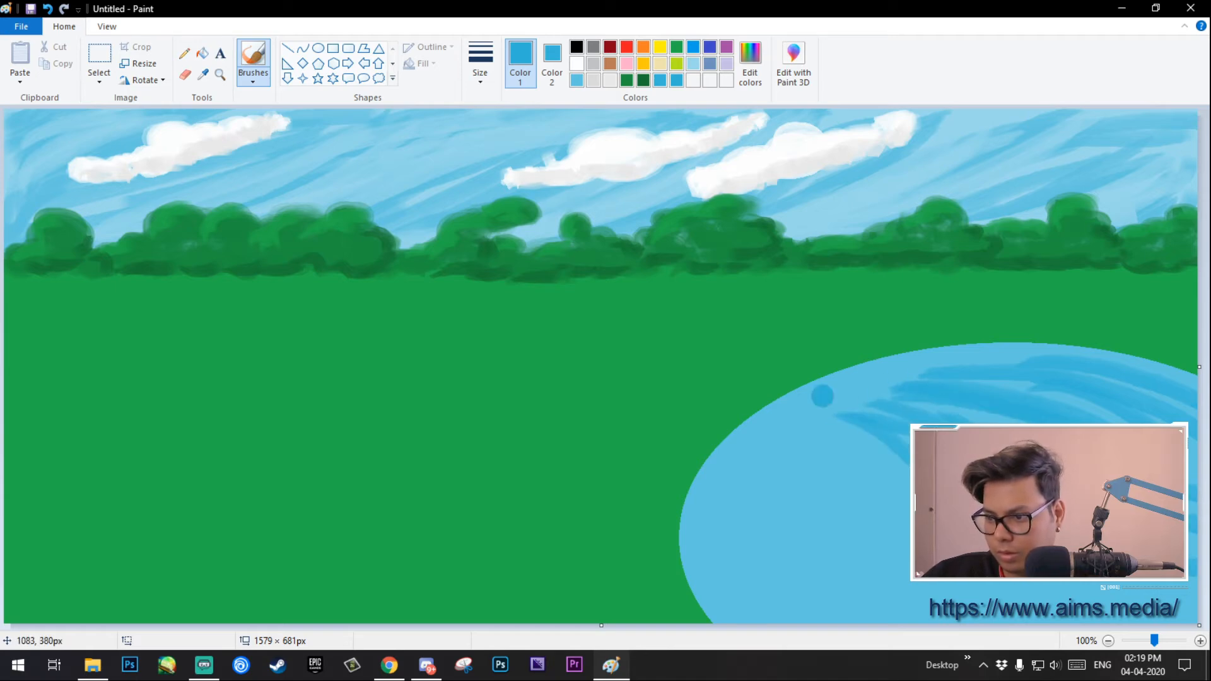
Step: Paint long darker-blue strokes sweeping from the pond's upper-left edge down through its left and lower parts
left_click_drag(775, 400, 908, 549)
left_click_drag(826, 429, 913, 479)
mouse_move(773, 429)
left_mouse_down()
mouse_move(895, 596)
mouse_move(959, 621)
left_mouse_up()
mouse_move(772, 454)
left_mouse_down()
mouse_move(844, 596)
mouse_move(750, 577)
left_mouse_up()
mouse_move(739, 480)
left_mouse_down()
mouse_move(735, 625)
mouse_move(725, 598)
left_mouse_up()
mouse_move(767, 448)
left_mouse_down()
mouse_move(820, 536)
mouse_move(896, 621)
left_mouse_up()
left_click_drag(765, 453, 971, 612)
left_click_drag(804, 467, 1078, 590)
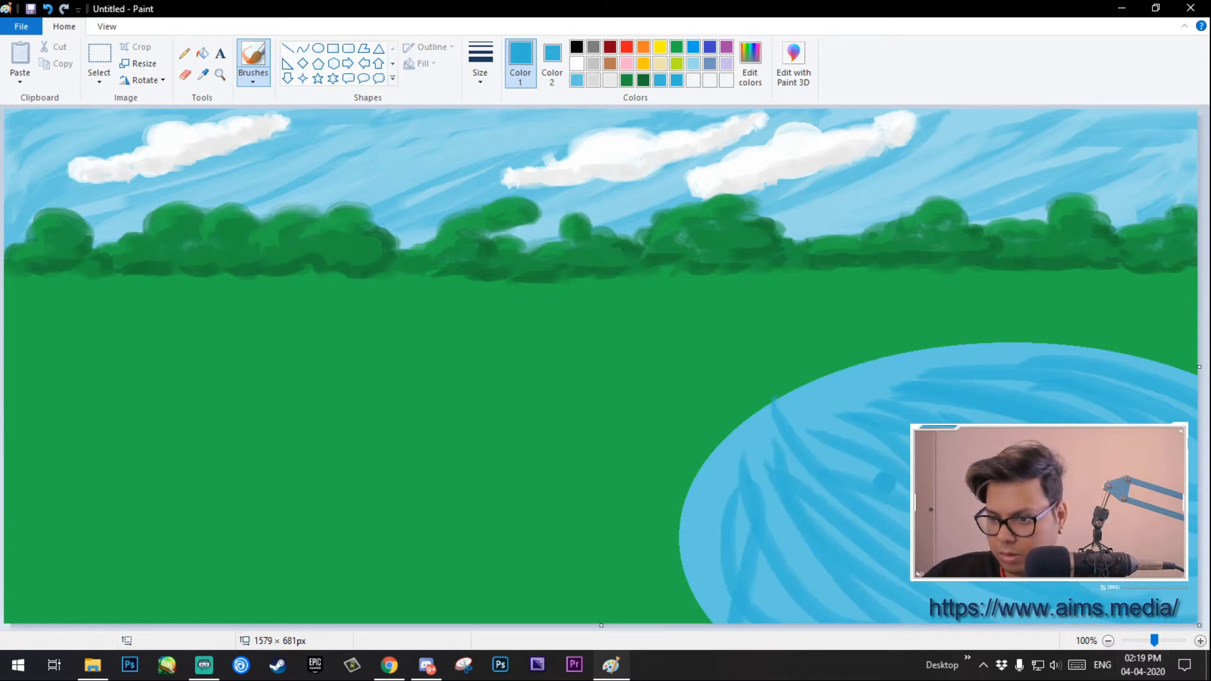
Step: Thicken the darker-blue texture along the pond's upper edge and left rim with more strokes
mouse_move(782, 424)
left_mouse_down()
mouse_move(902, 492)
mouse_move(999, 410)
left_mouse_up()
mouse_move(863, 373)
left_mouse_down()
mouse_move(887, 365)
mouse_move(1192, 414)
left_mouse_up()
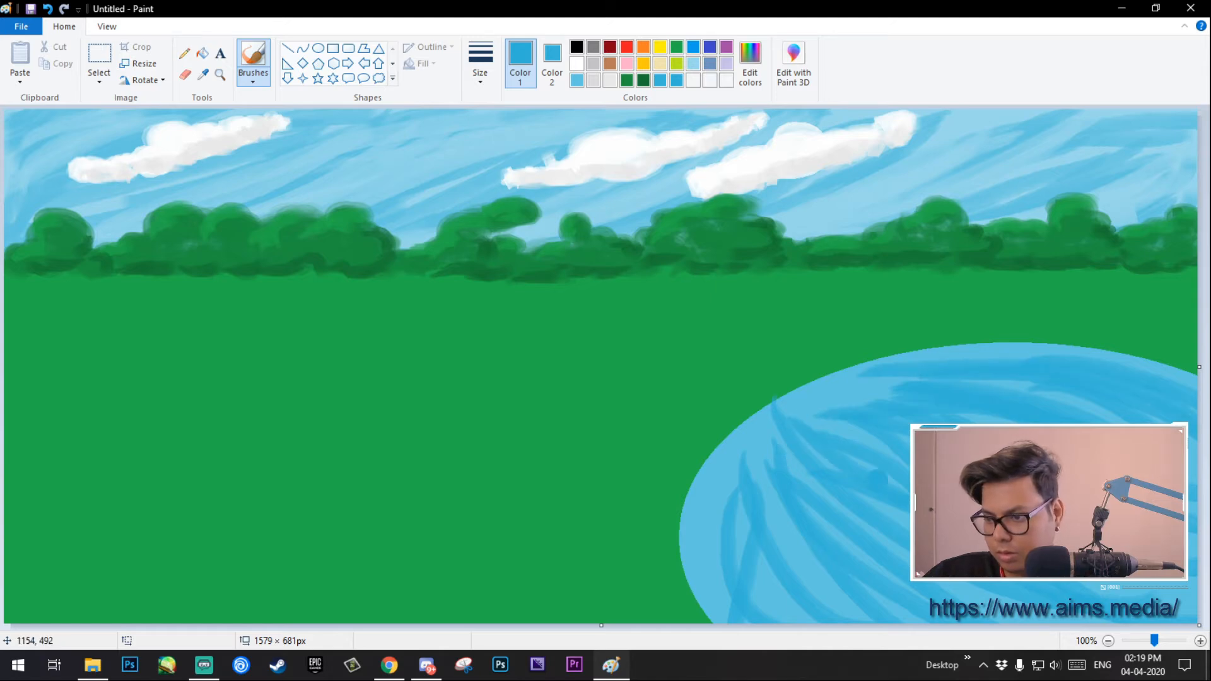
mouse_move(771, 462)
left_mouse_down()
mouse_move(837, 615)
mouse_move(864, 602)
left_mouse_up()
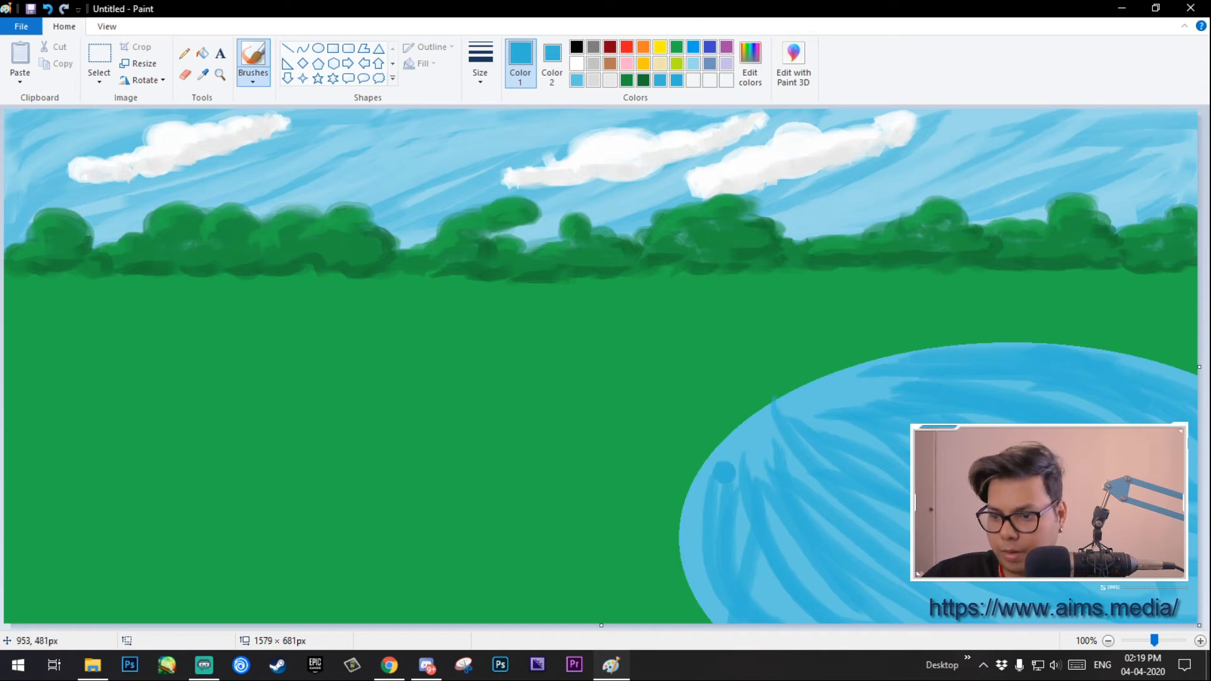
mouse_move(725, 473)
left_mouse_down()
mouse_move(693, 523)
mouse_move(706, 621)
left_mouse_up()
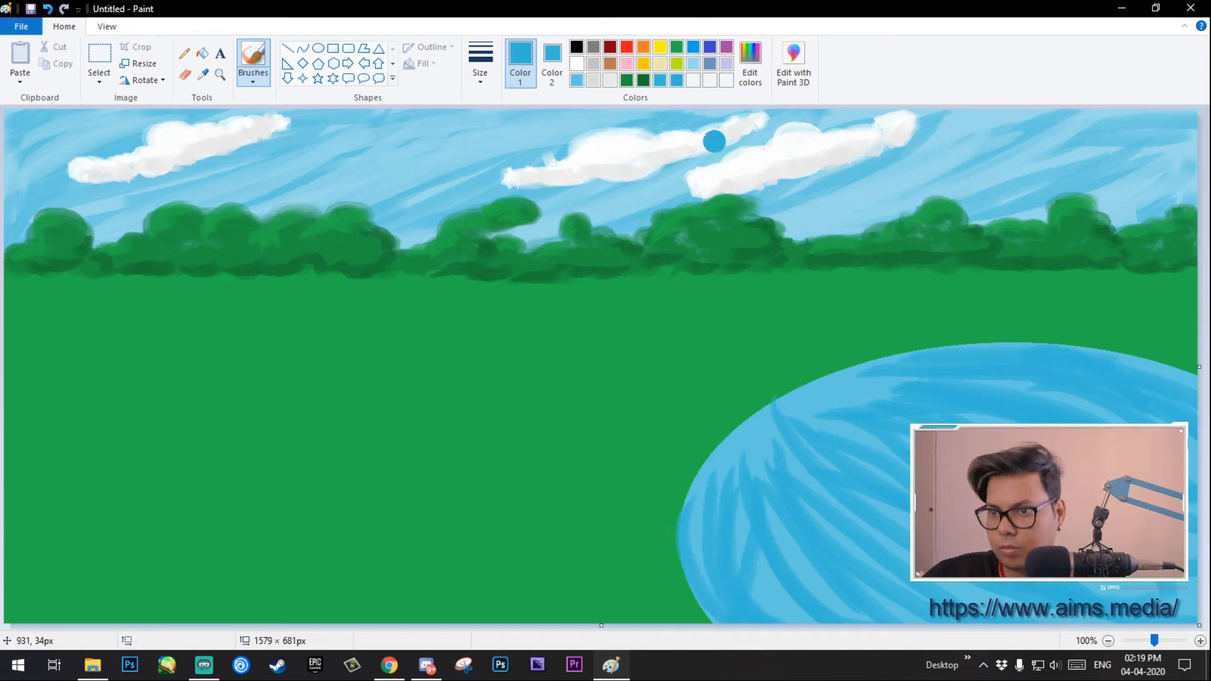
Step: Change Color 1 to a pale blue and paint light ripple highlights across the pond's upper and middle areas
left_click(693, 63)
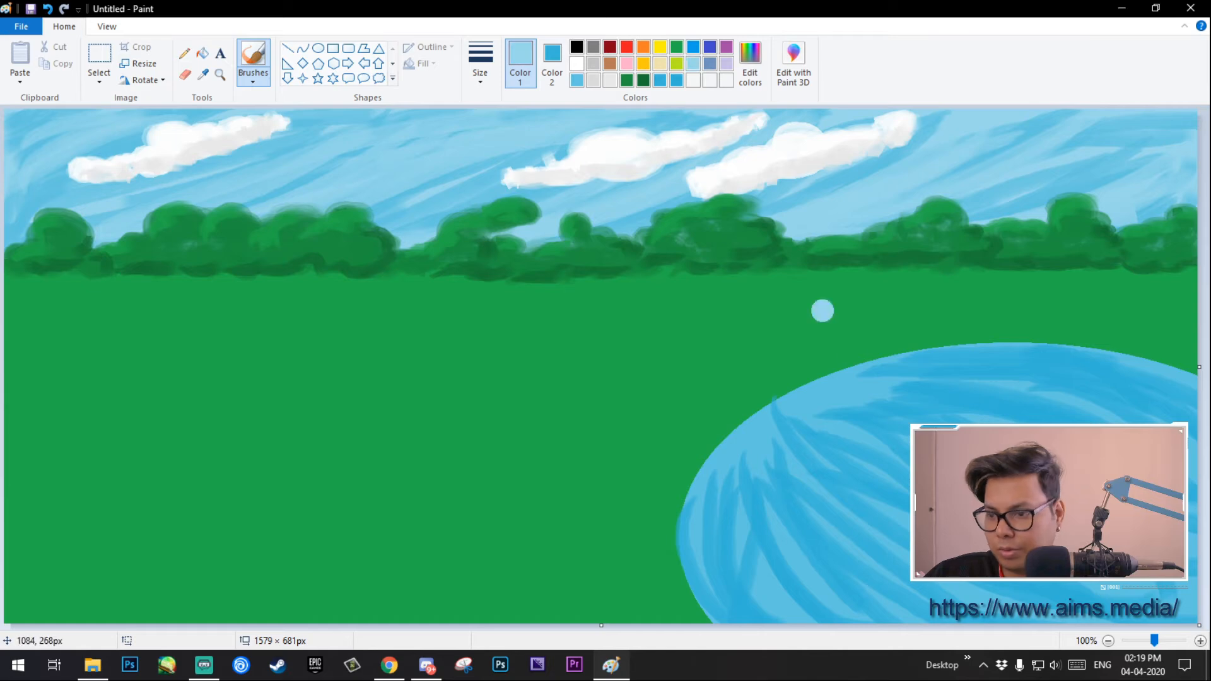
mouse_move(870, 382)
left_mouse_down()
mouse_move(992, 375)
mouse_move(1041, 389)
mouse_move(1039, 367)
mouse_move(894, 419)
mouse_move(1190, 442)
left_mouse_up()
left_click_drag(846, 391, 1072, 435)
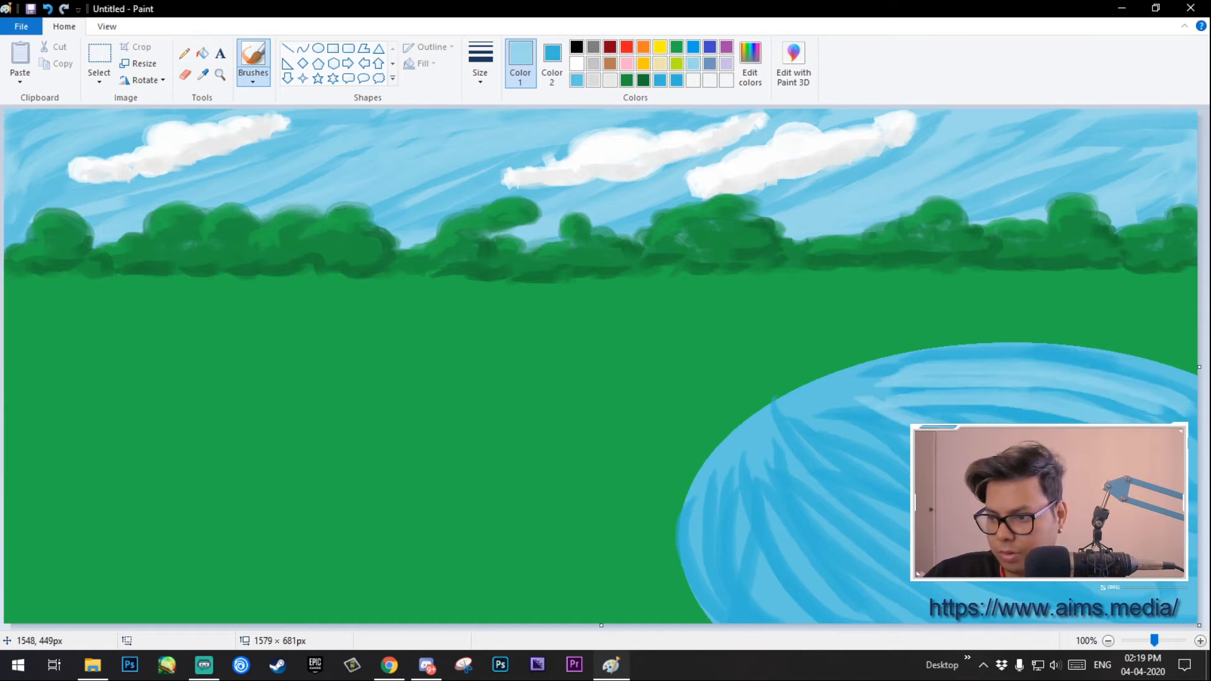
left_click_drag(810, 435, 1140, 507)
left_click_drag(790, 422, 1192, 592)
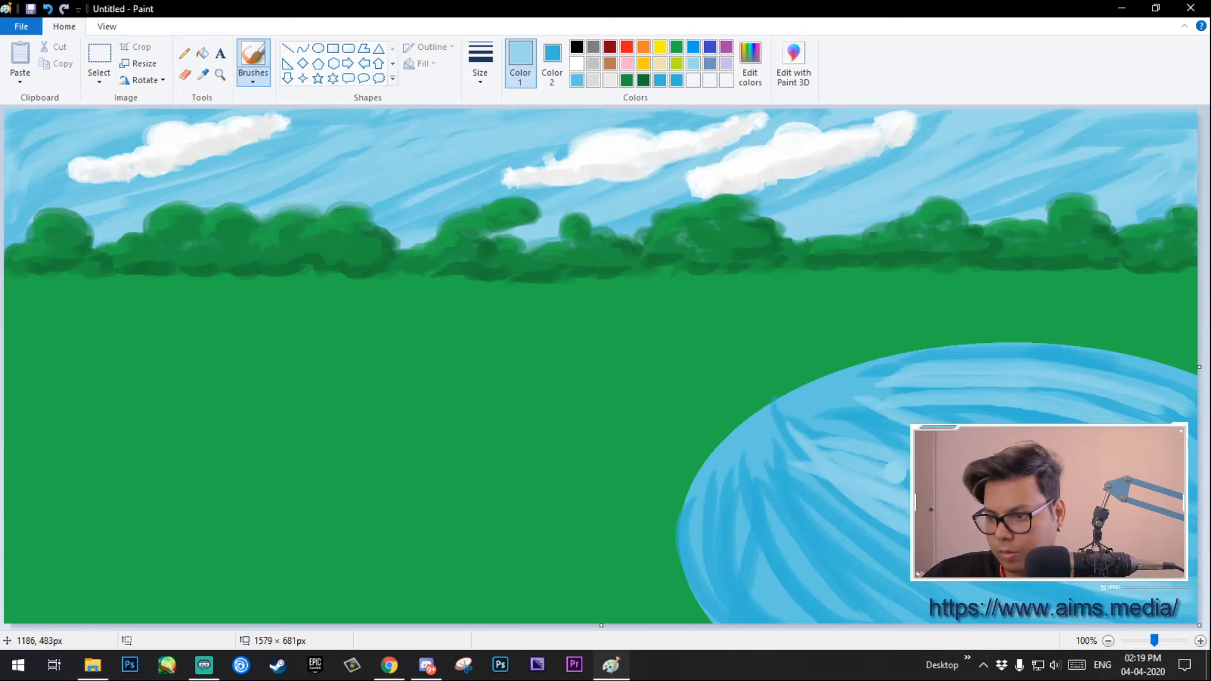
mouse_move(804, 435)
left_mouse_down()
mouse_move(908, 413)
mouse_move(969, 417)
left_mouse_up()
left_click_drag(915, 382, 1185, 412)
Step: Paint pale-blue highlight strokes over the left and lower parts of the pond
mouse_move(787, 490)
left_mouse_down()
mouse_move(902, 555)
mouse_move(1060, 614)
left_mouse_up()
mouse_move(741, 491)
left_mouse_down()
mouse_move(817, 612)
mouse_move(853, 603)
mouse_move(819, 613)
left_mouse_up()
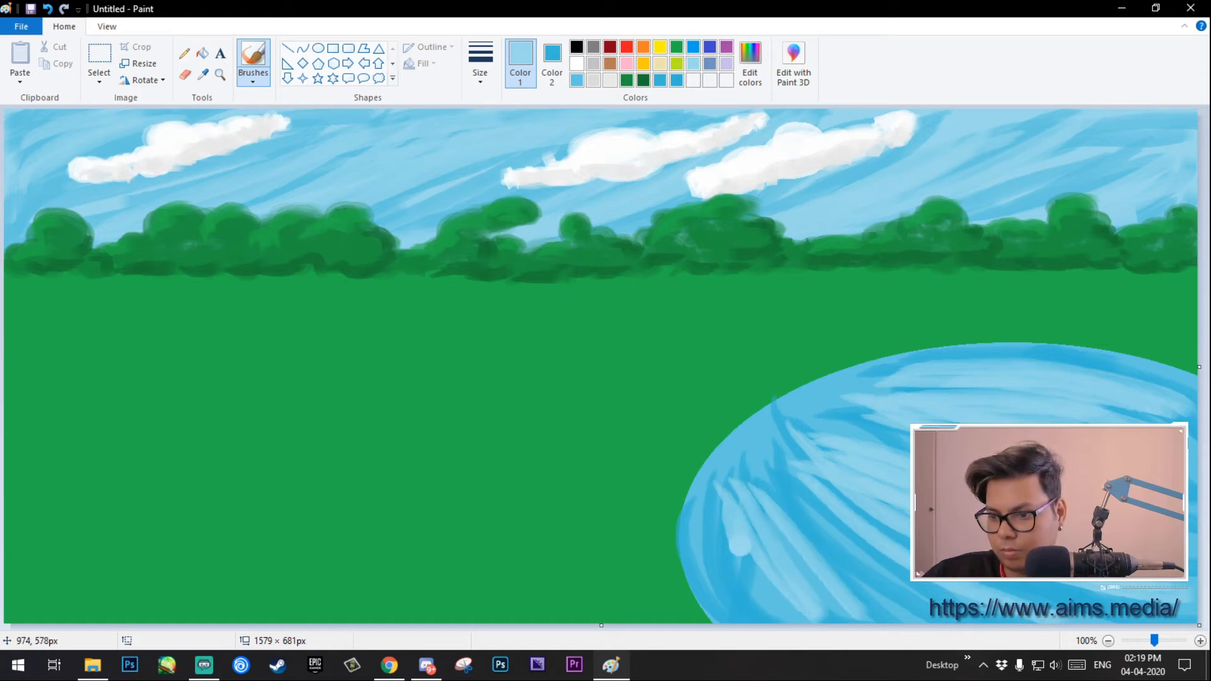
left_click_drag(736, 530, 774, 592)
mouse_move(709, 514)
left_mouse_down()
mouse_move(731, 595)
mouse_move(756, 615)
left_mouse_up()
left_click_drag(770, 520, 908, 612)
left_click_drag(725, 480, 722, 561)
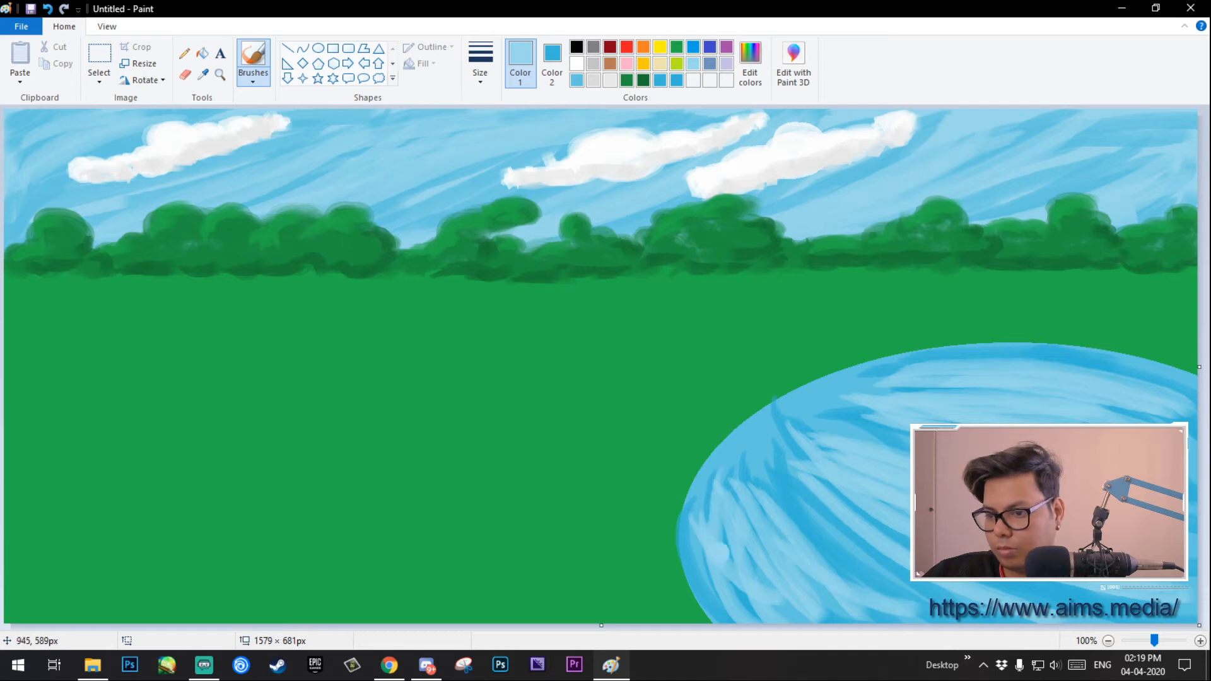
left_click_drag(725, 504, 746, 603)
mouse_move(782, 529)
left_mouse_down()
mouse_move(940, 622)
mouse_move(934, 596)
left_mouse_up()
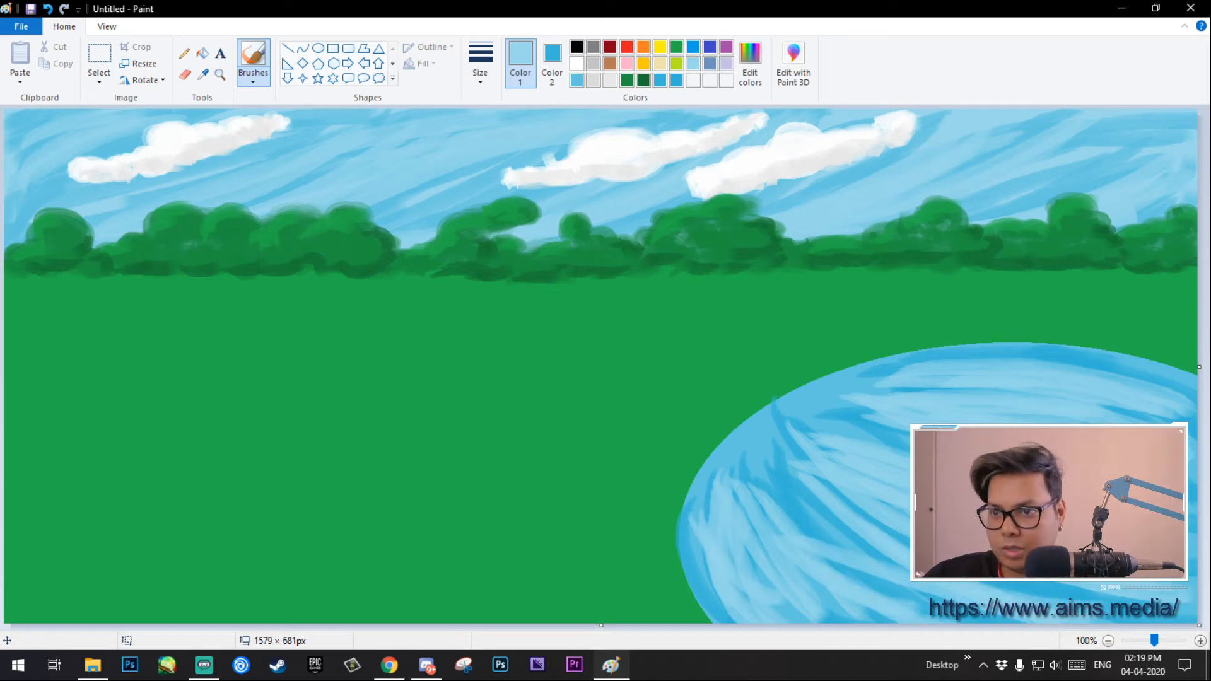
Step: Darken Color 1 by lowering its luminosity, first to RGB 119, 206, 227 and further to a medium blue
left_click(750, 63)
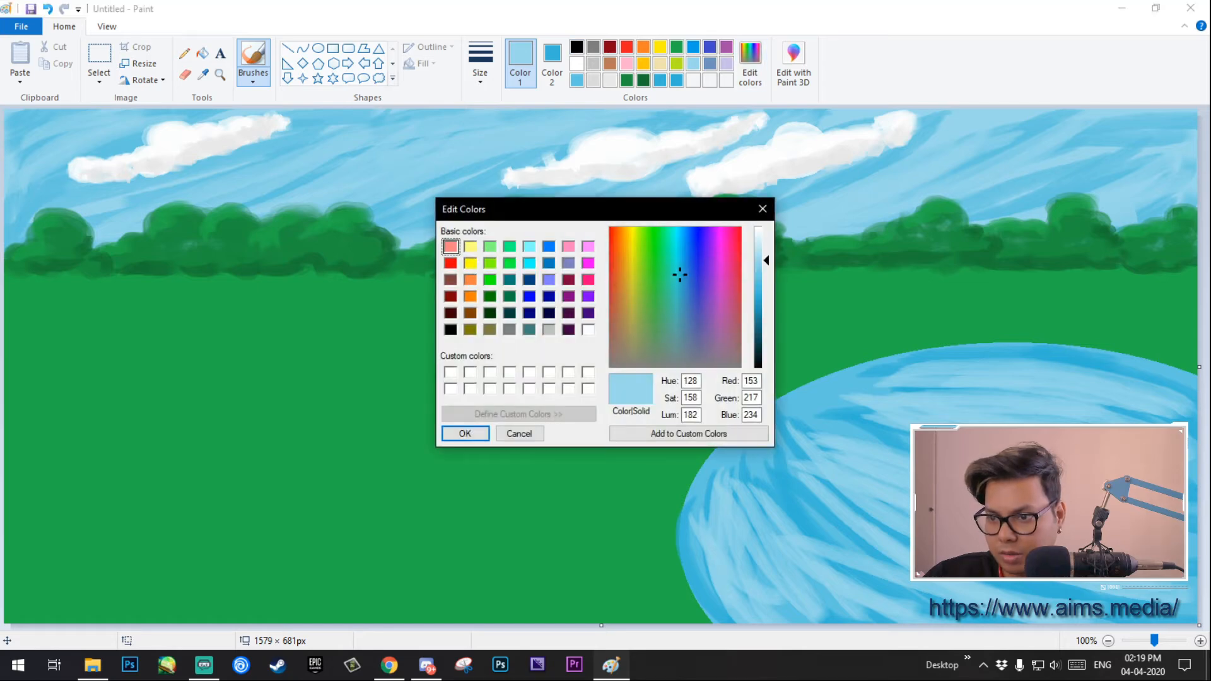
left_click_drag(766, 260, 766, 272)
key("Return")
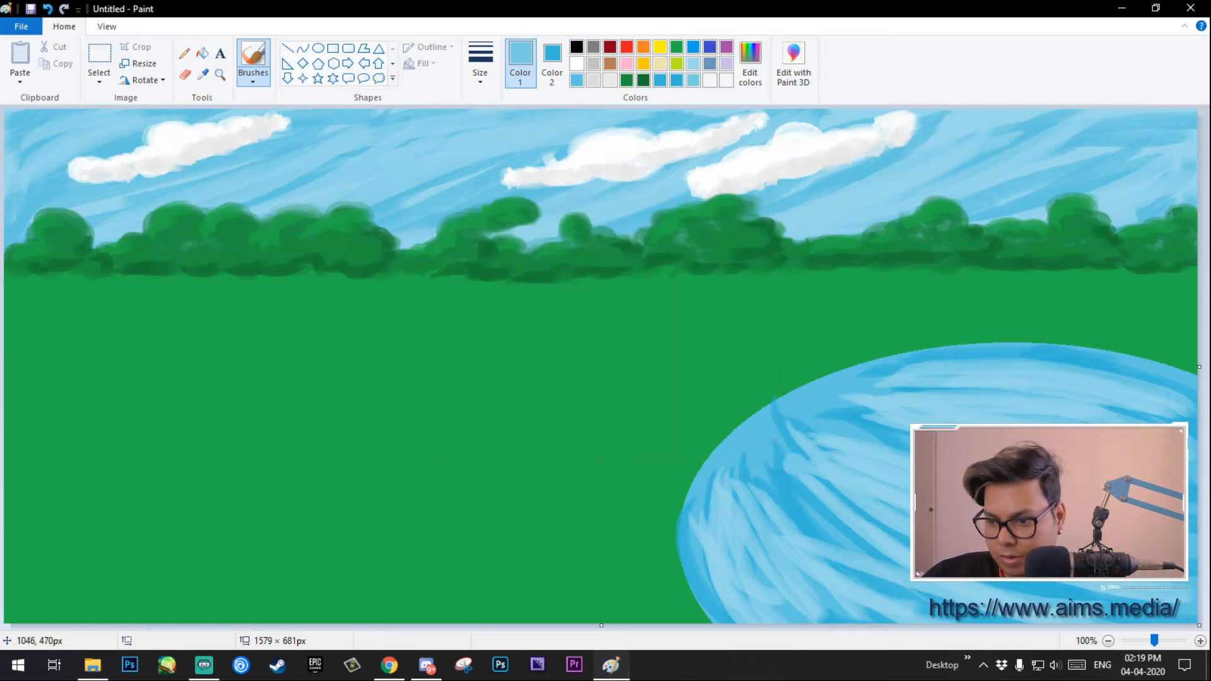
left_click(749, 63)
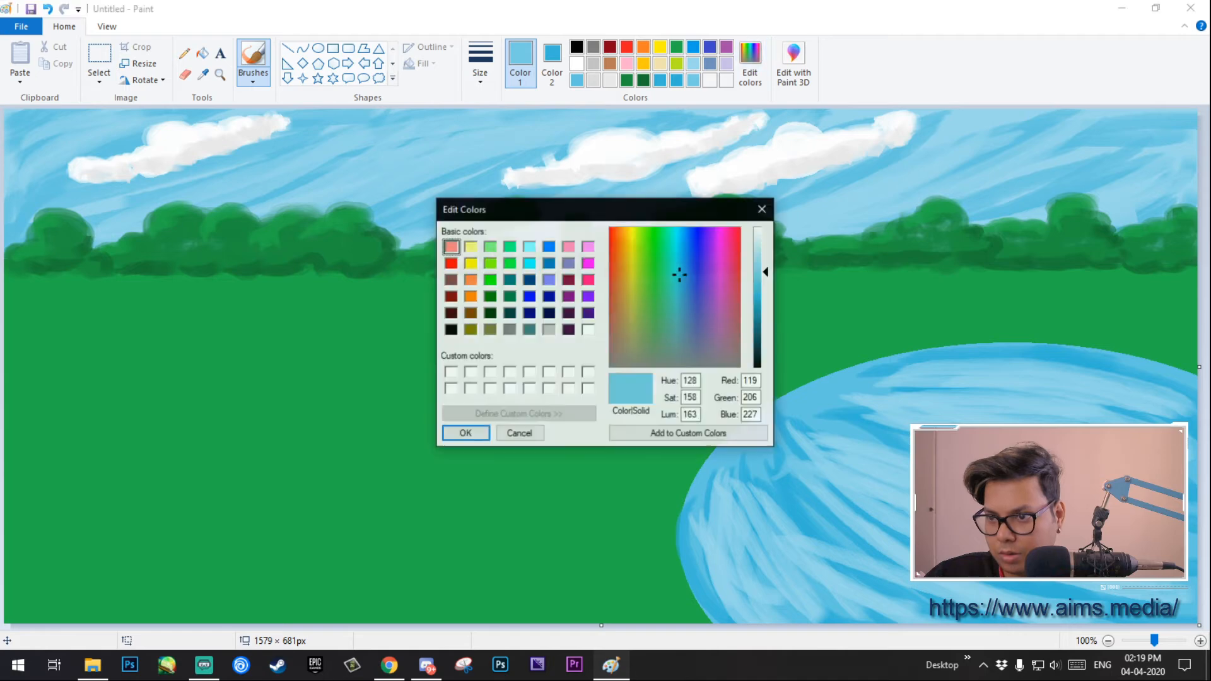
left_click_drag(766, 273, 766, 288)
key("Return")
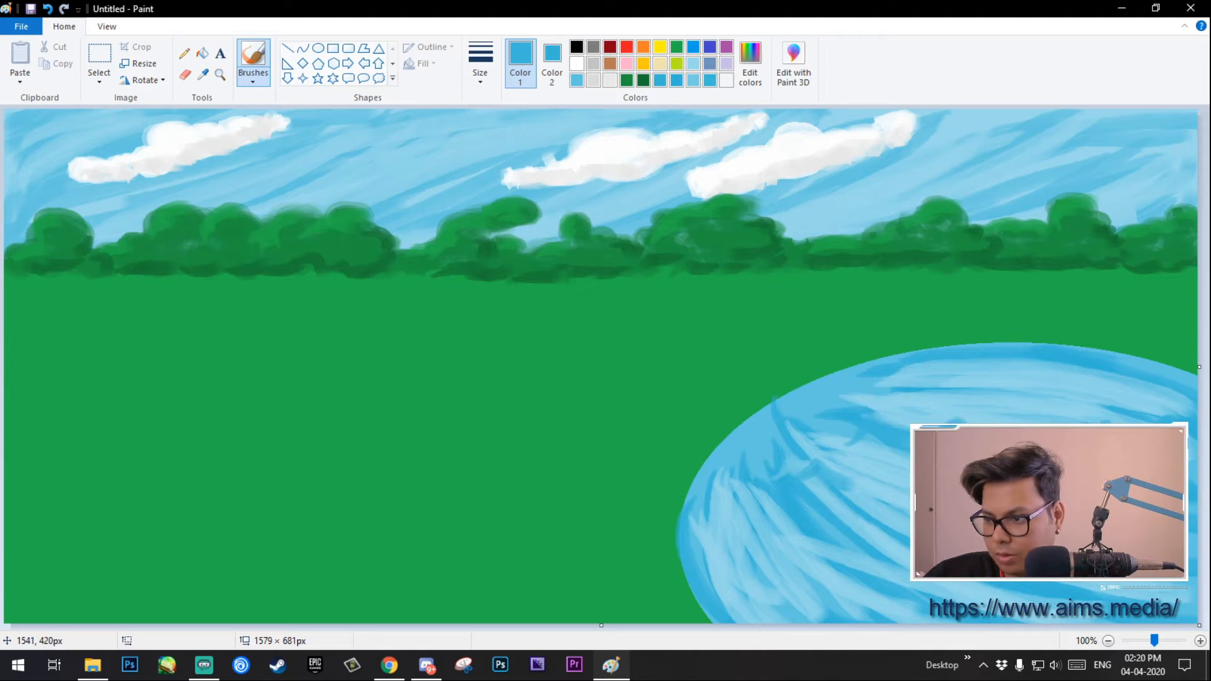
Step: Paint zigzag medium-blue ripples over the whole pond, breaking the pale highlights into small patches
mouse_move(1131, 408)
left_mouse_down()
mouse_move(1091, 403)
mouse_move(1167, 384)
mouse_move(1192, 403)
mouse_move(982, 417)
mouse_move(1114, 397)
mouse_move(997, 384)
mouse_move(996, 410)
left_mouse_up()
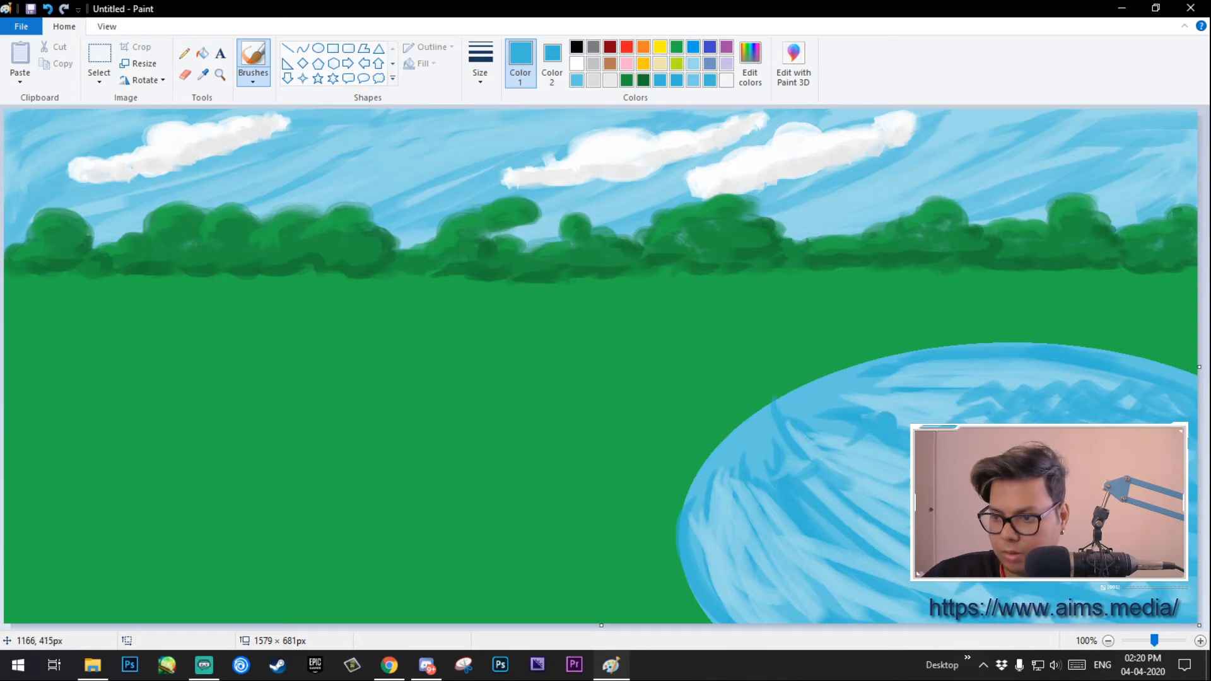
mouse_move(887, 424)
left_mouse_down()
mouse_move(968, 379)
mouse_move(1103, 382)
mouse_move(1126, 402)
left_mouse_up()
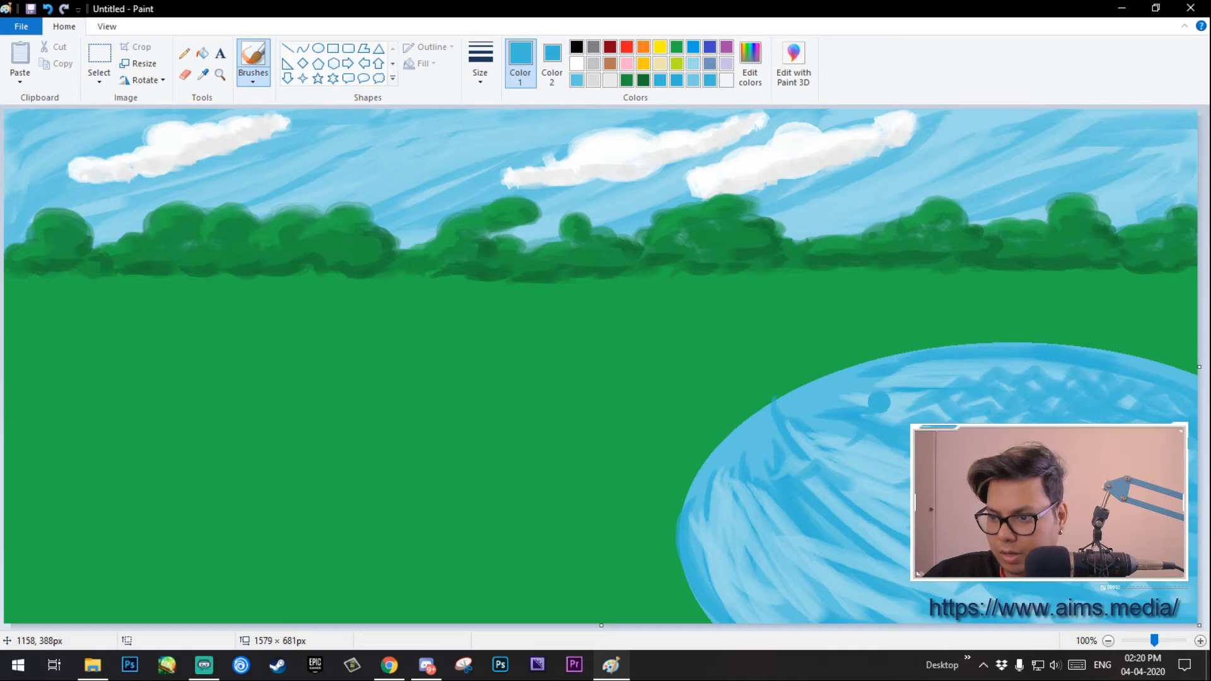
mouse_move(880, 402)
left_mouse_down()
mouse_move(924, 407)
mouse_move(971, 375)
mouse_move(1002, 380)
left_mouse_up()
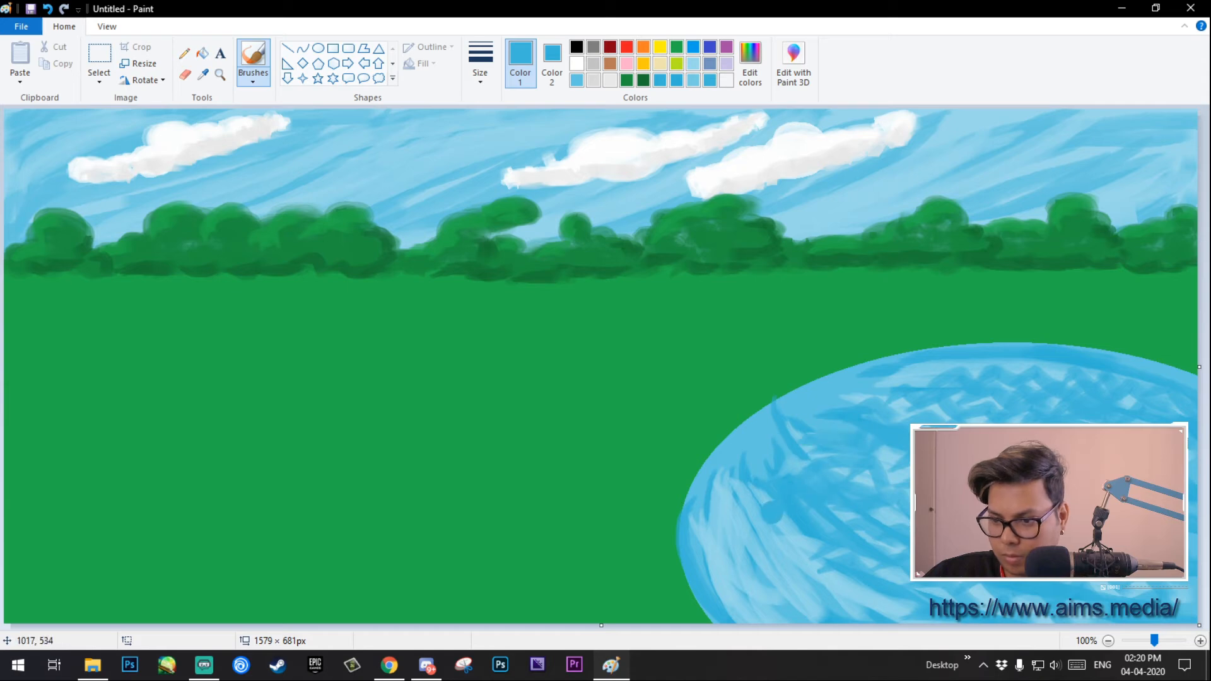
mouse_move(774, 514)
left_mouse_down()
mouse_move(820, 565)
mouse_move(756, 564)
mouse_move(857, 604)
mouse_move(858, 594)
mouse_move(870, 615)
mouse_move(756, 605)
mouse_move(782, 543)
mouse_move(728, 544)
mouse_move(737, 491)
mouse_move(844, 451)
mouse_move(863, 393)
mouse_move(737, 515)
mouse_move(763, 555)
mouse_move(757, 615)
mouse_move(744, 612)
mouse_move(752, 545)
mouse_move(720, 491)
mouse_move(808, 410)
mouse_move(857, 388)
left_mouse_up()
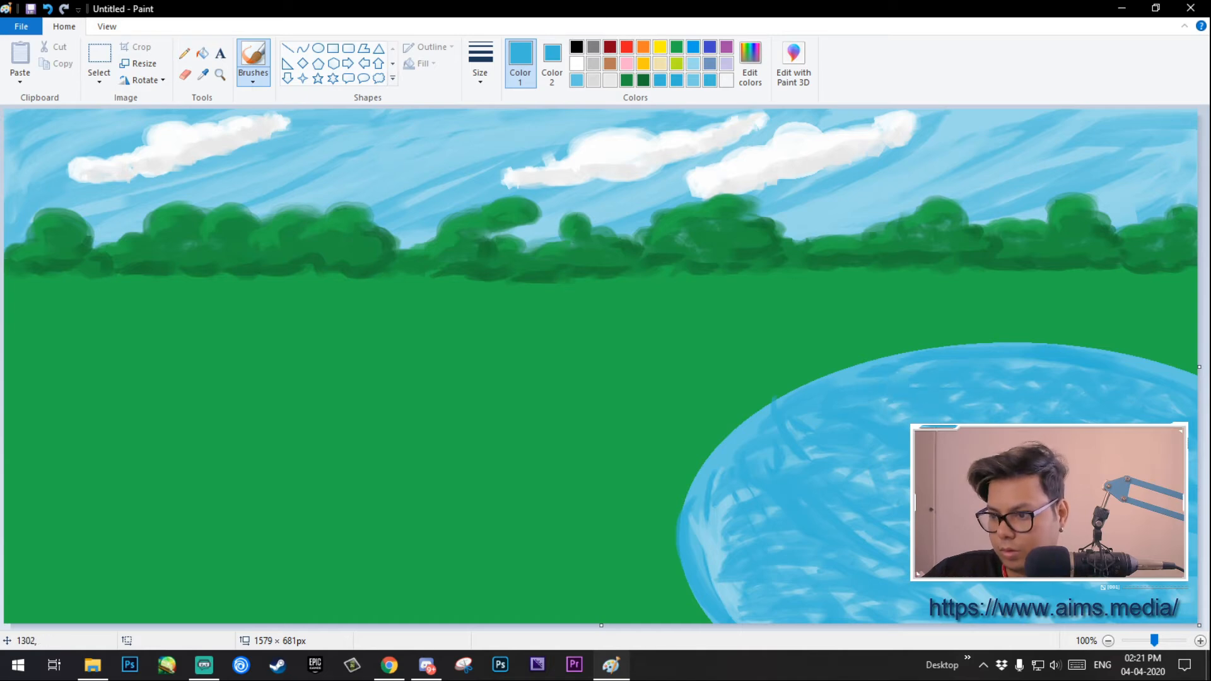
Step: Darken the blue of Color 1 to RGB 41, 174, 207
left_click(750, 63)
left_click_drag(766, 291, 766, 300)
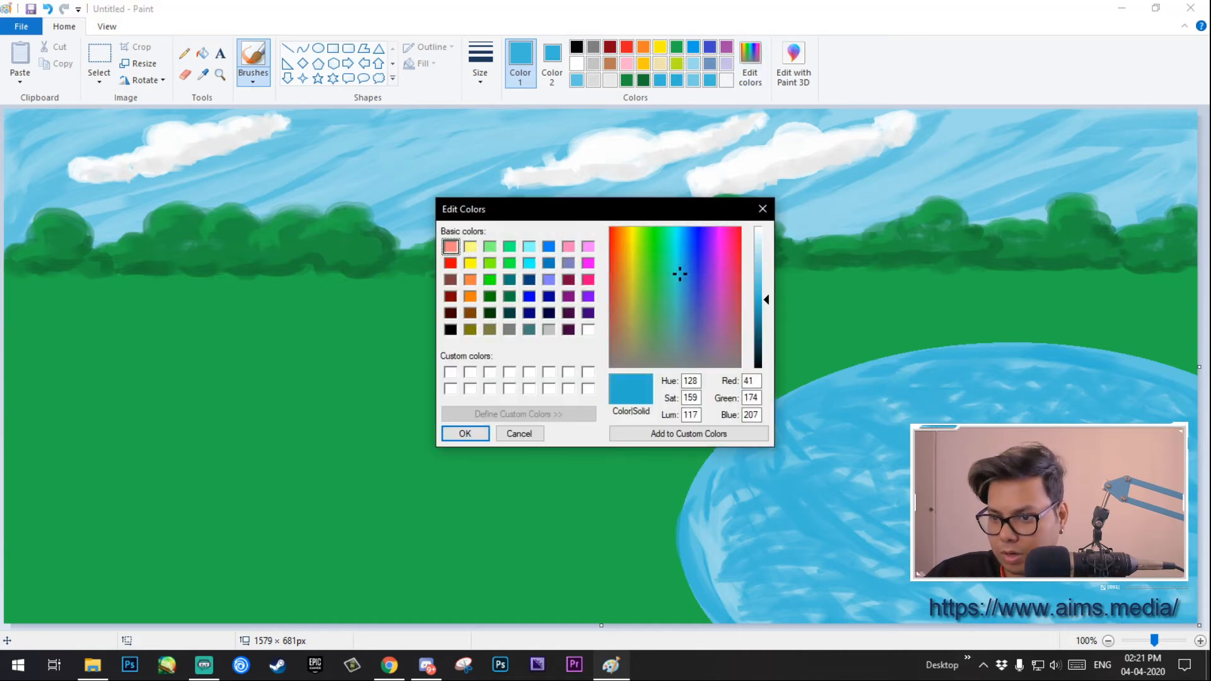
key("Return")
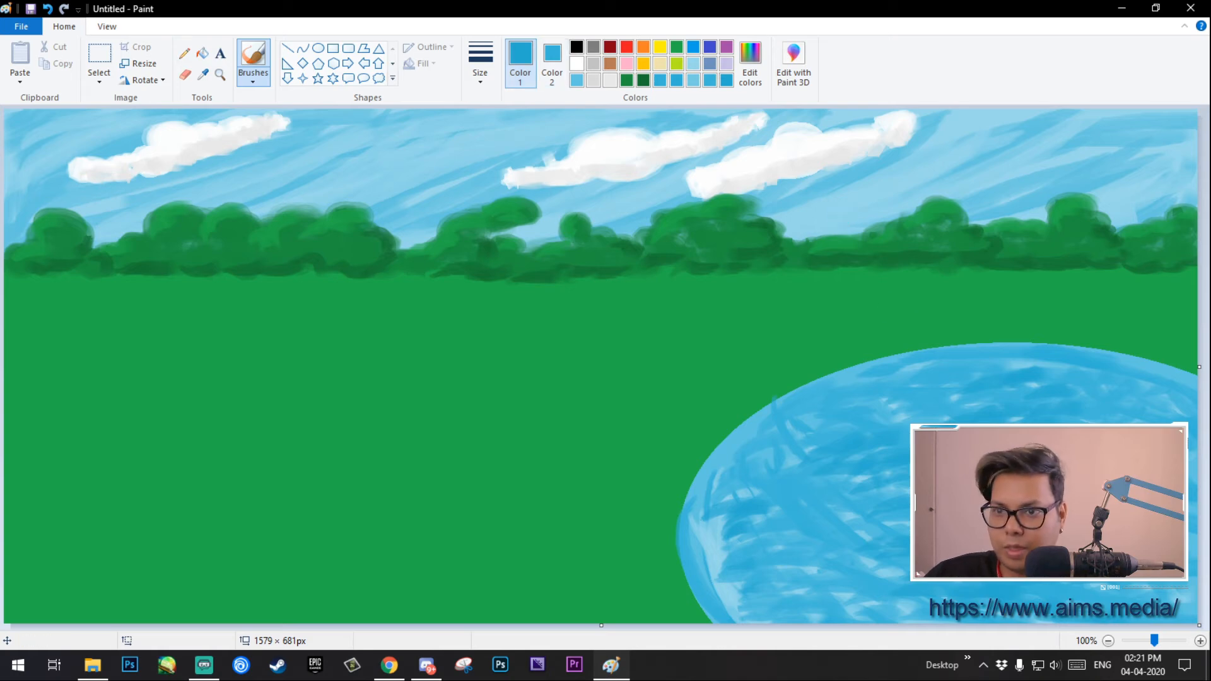
Step: Set the brush to the second-thinnest size, with green as Color 1 and lime as Color 2
left_click(480, 63)
left_click(507, 123)
left_click(480, 70)
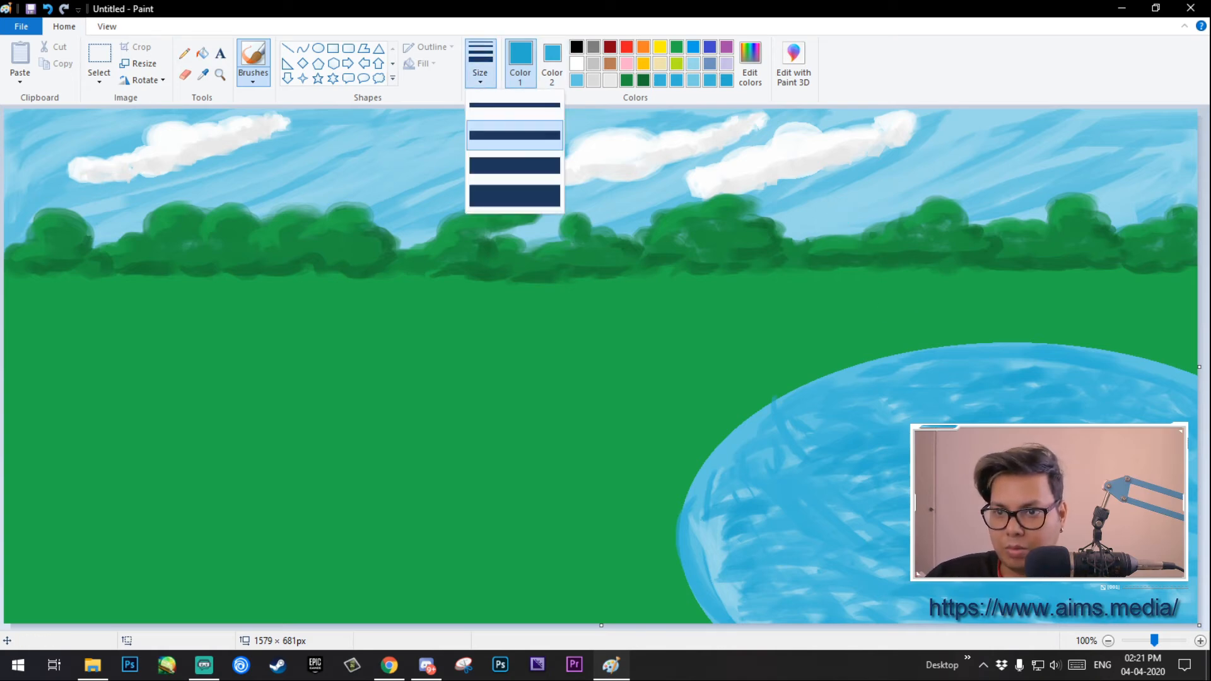
left_click(510, 130)
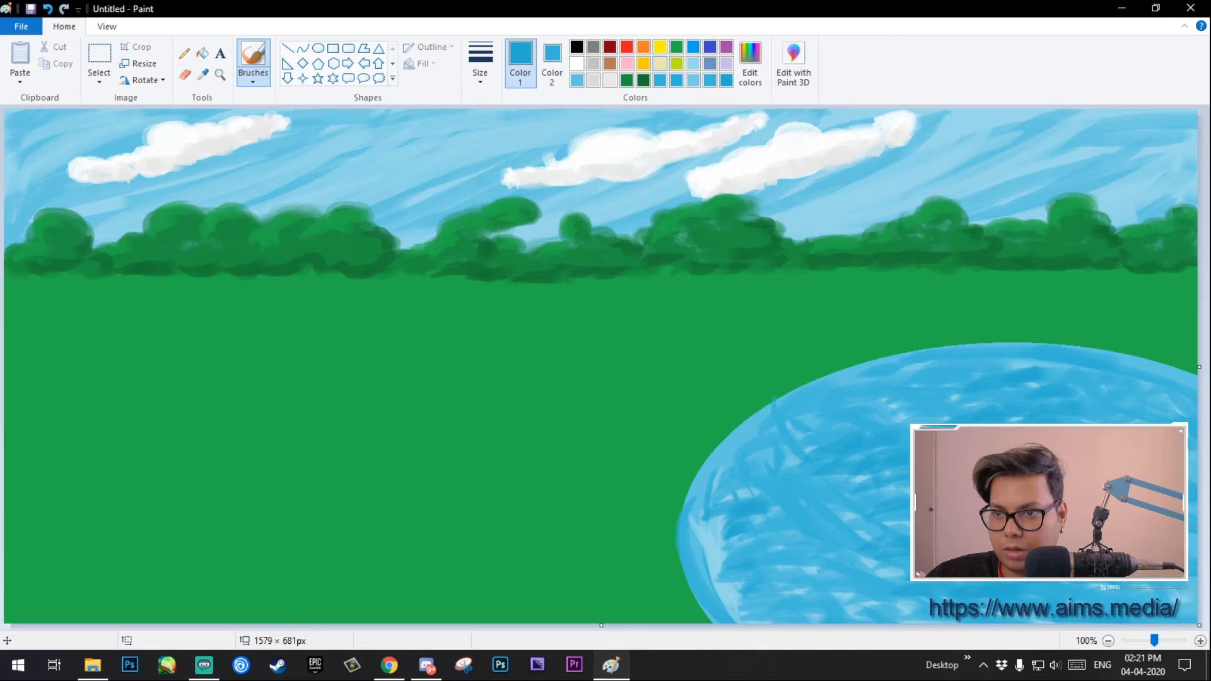
left_click(676, 46)
left_click(551, 63)
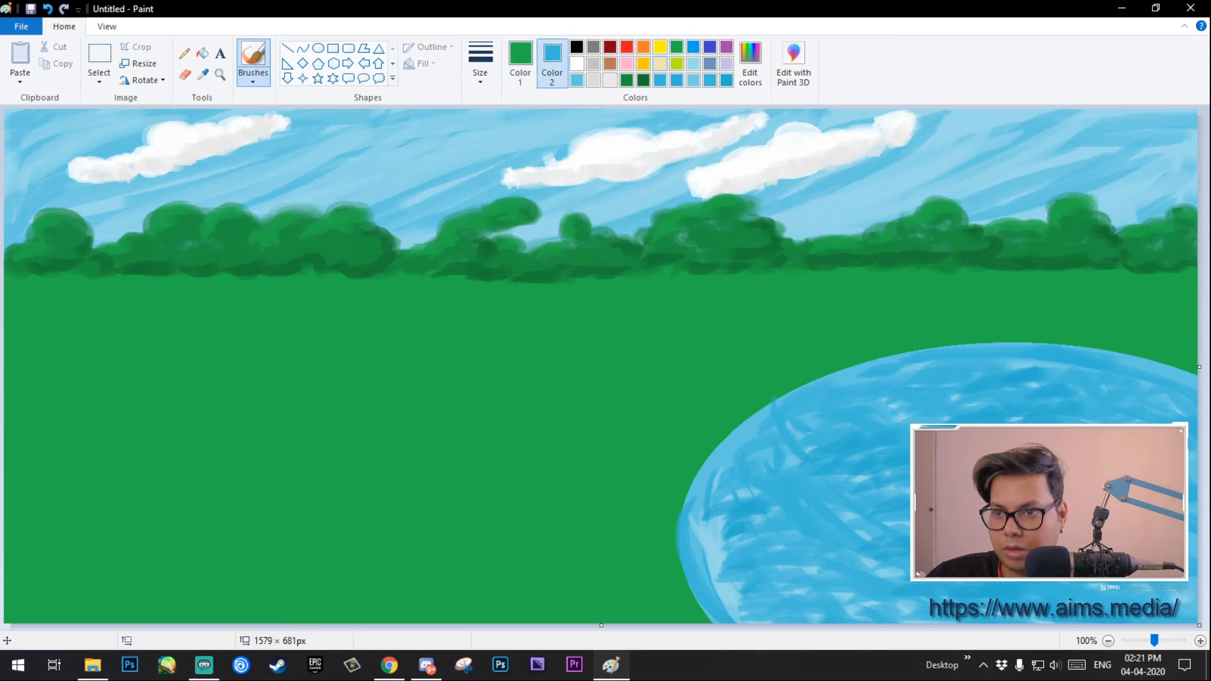
left_click(676, 63)
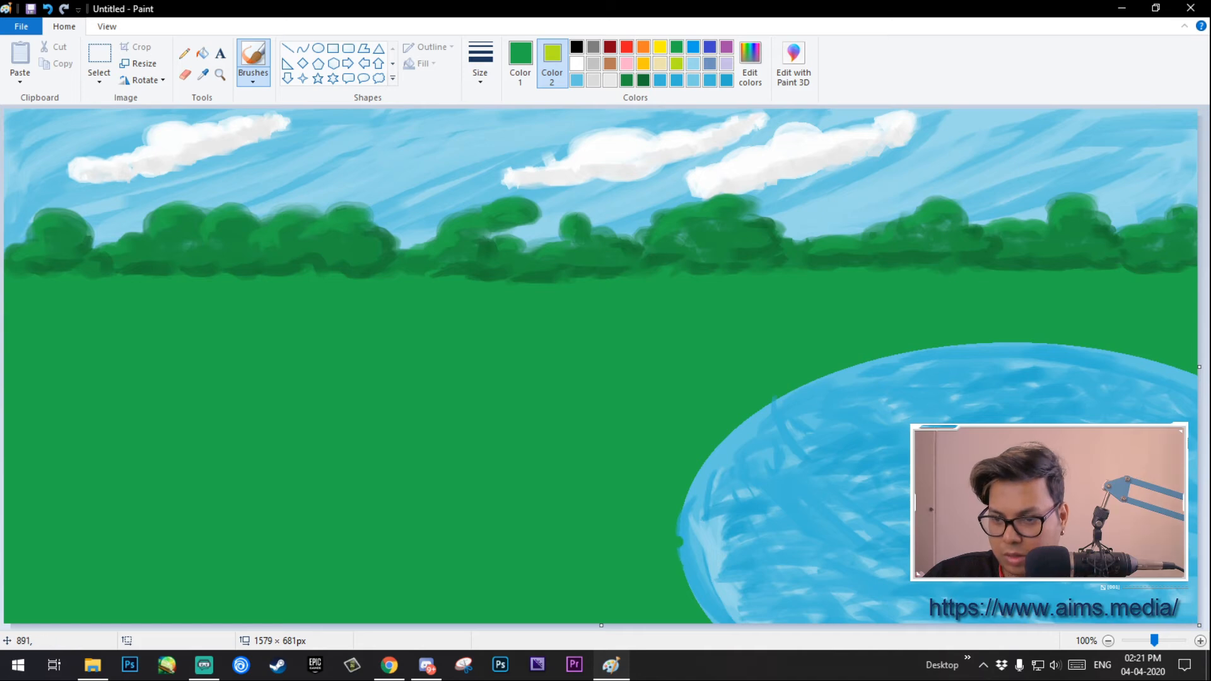
Step: Roughen the pond's left bank with green strokes and paint lime grass blades all along the pond's edge
mouse_move(698, 618)
left_mouse_down()
mouse_move(716, 568)
mouse_move(689, 563)
mouse_move(678, 592)
left_mouse_up()
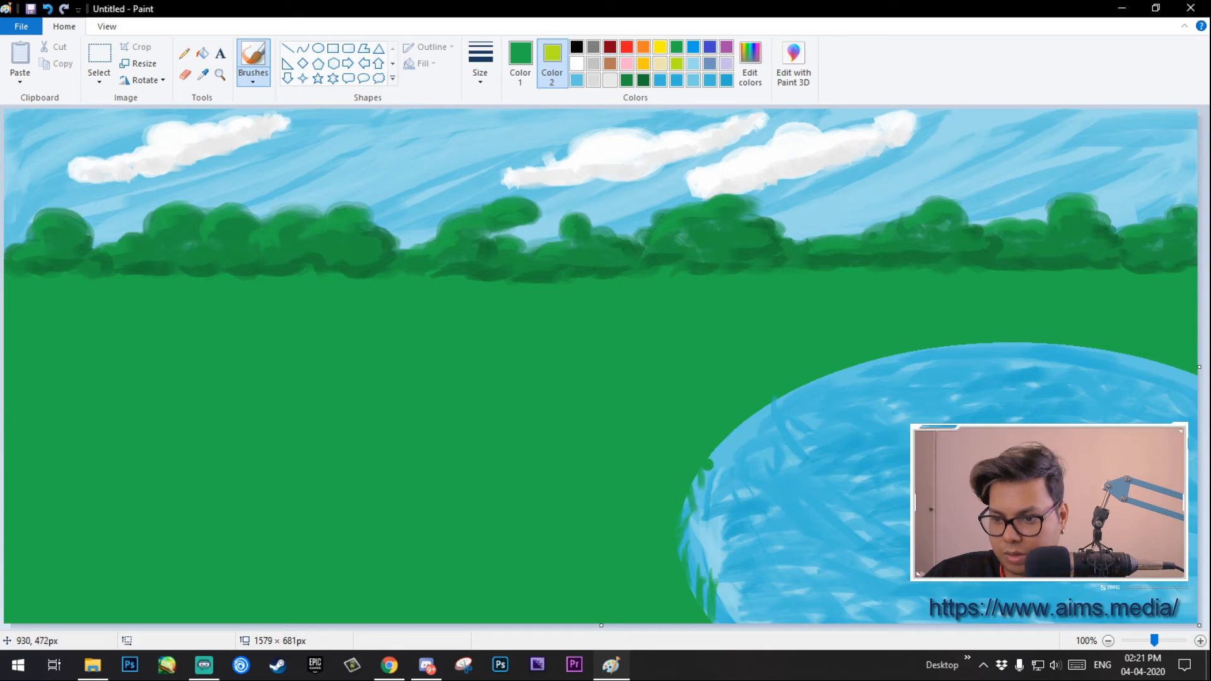
mouse_move(706, 465)
left_mouse_down()
mouse_move(687, 505)
mouse_move(682, 457)
mouse_move(703, 473)
mouse_move(684, 568)
mouse_move(703, 600)
left_mouse_up()
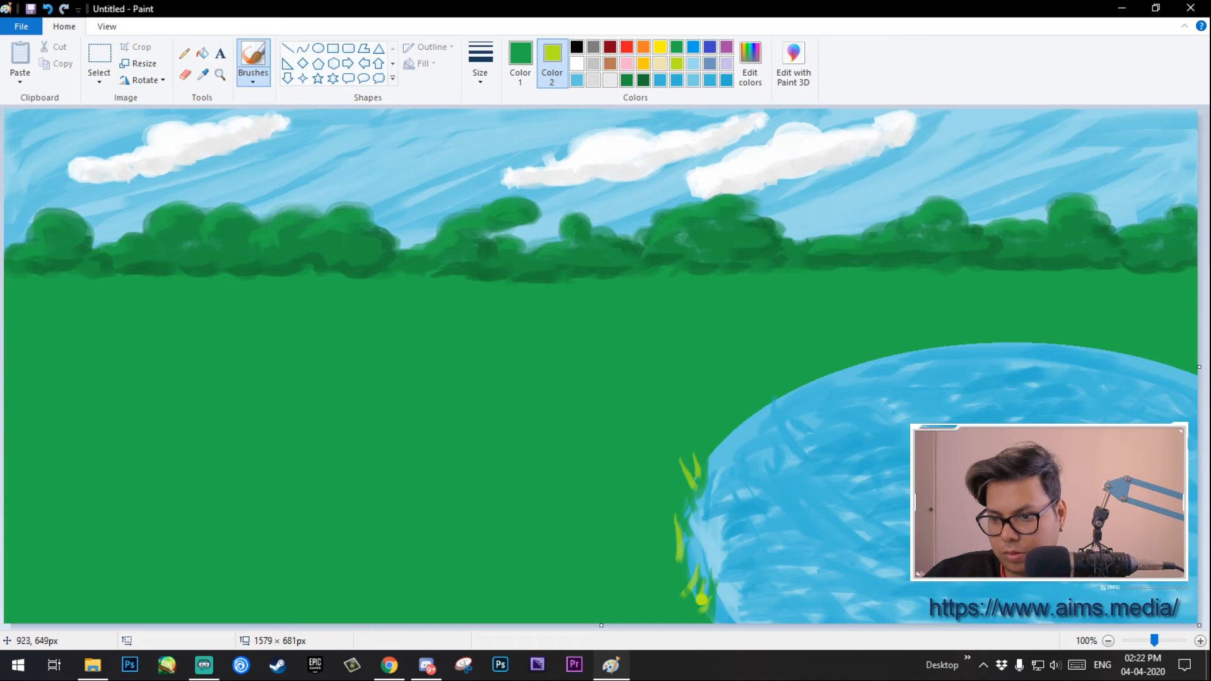
left_click_drag(701, 475, 715, 442)
mouse_move(740, 401)
left_mouse_down()
mouse_move(762, 373)
mouse_move(833, 364)
mouse_move(905, 330)
mouse_move(921, 354)
mouse_move(946, 340)
mouse_move(1004, 363)
mouse_move(1012, 320)
mouse_move(1072, 313)
mouse_move(1185, 354)
mouse_move(1114, 319)
mouse_move(1056, 342)
mouse_move(1006, 318)
mouse_move(859, 356)
left_mouse_up()
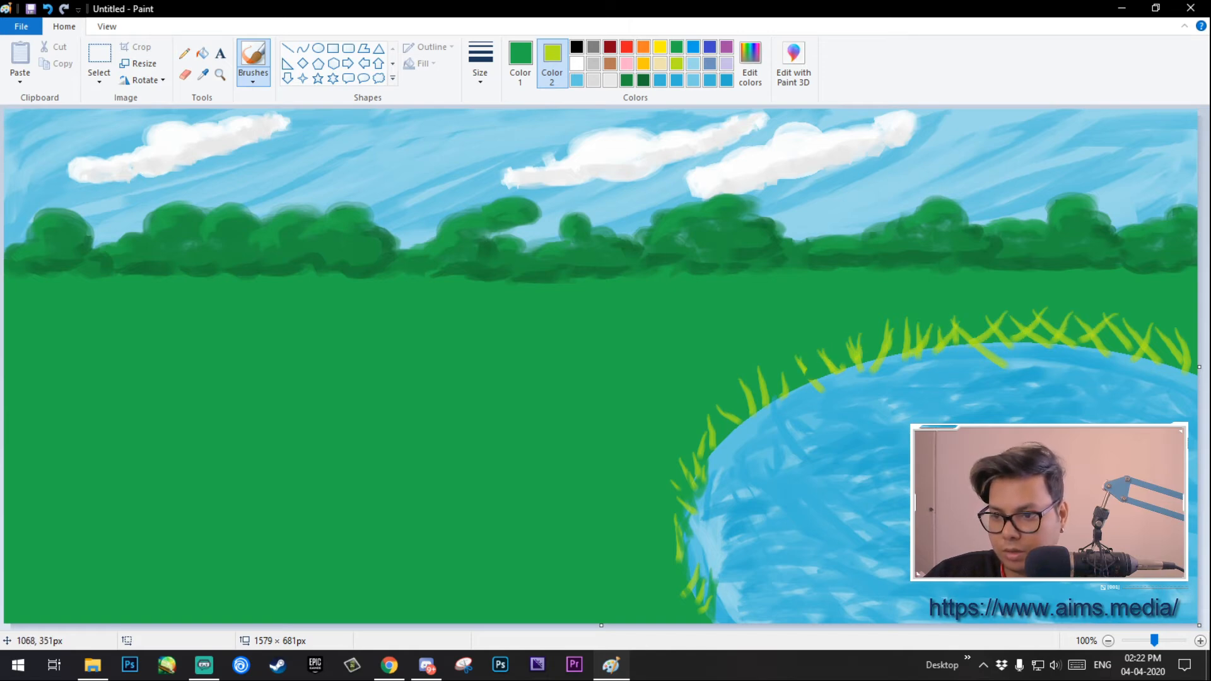
mouse_move(730, 379)
left_mouse_down()
mouse_move(716, 392)
mouse_move(737, 446)
mouse_move(707, 443)
mouse_move(693, 467)
mouse_move(722, 457)
mouse_move(750, 415)
left_mouse_up()
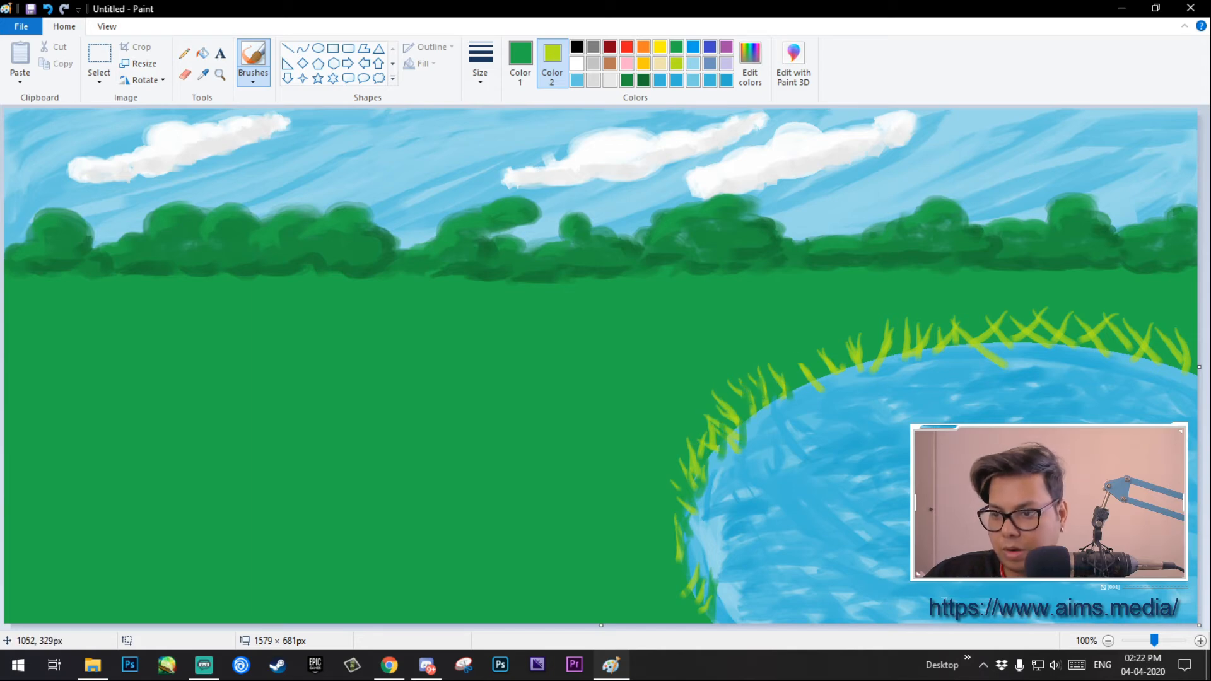
left_click_drag(832, 366, 859, 354)
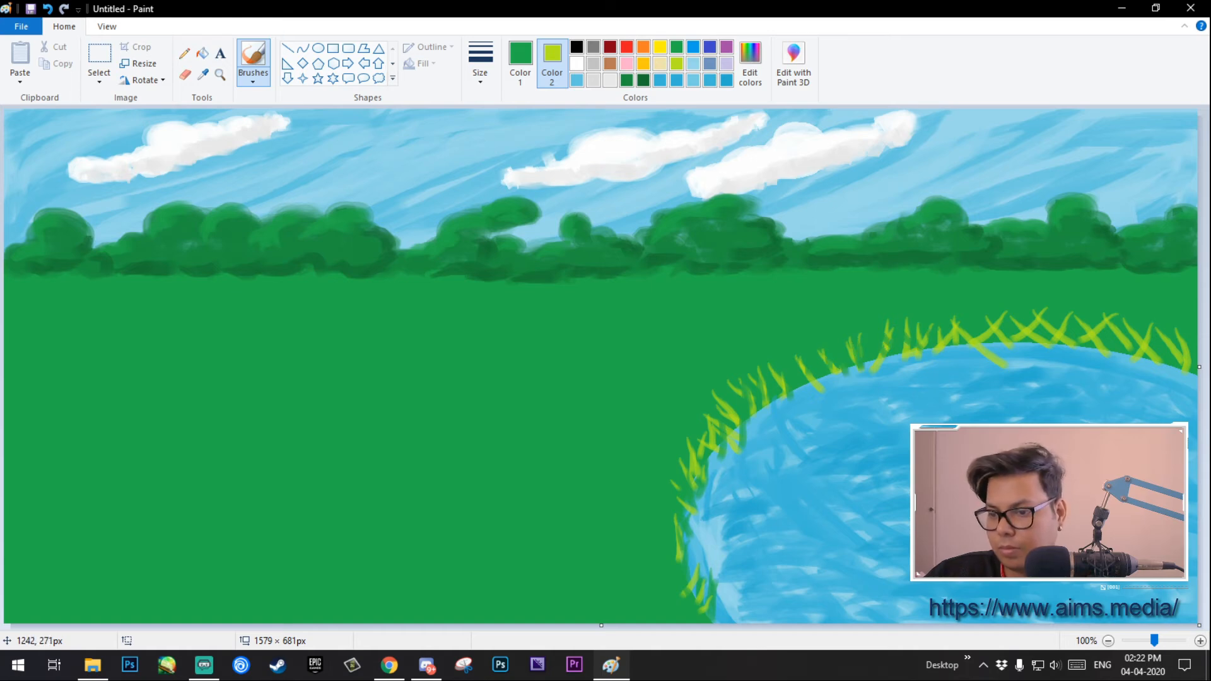
Step: Thin out the crossed lime blades on the pond's far bank with green and darken Color 1 to RGB 24, 126, 55
mouse_move(961, 322)
left_mouse_down()
mouse_move(984, 350)
mouse_move(1009, 343)
left_mouse_up()
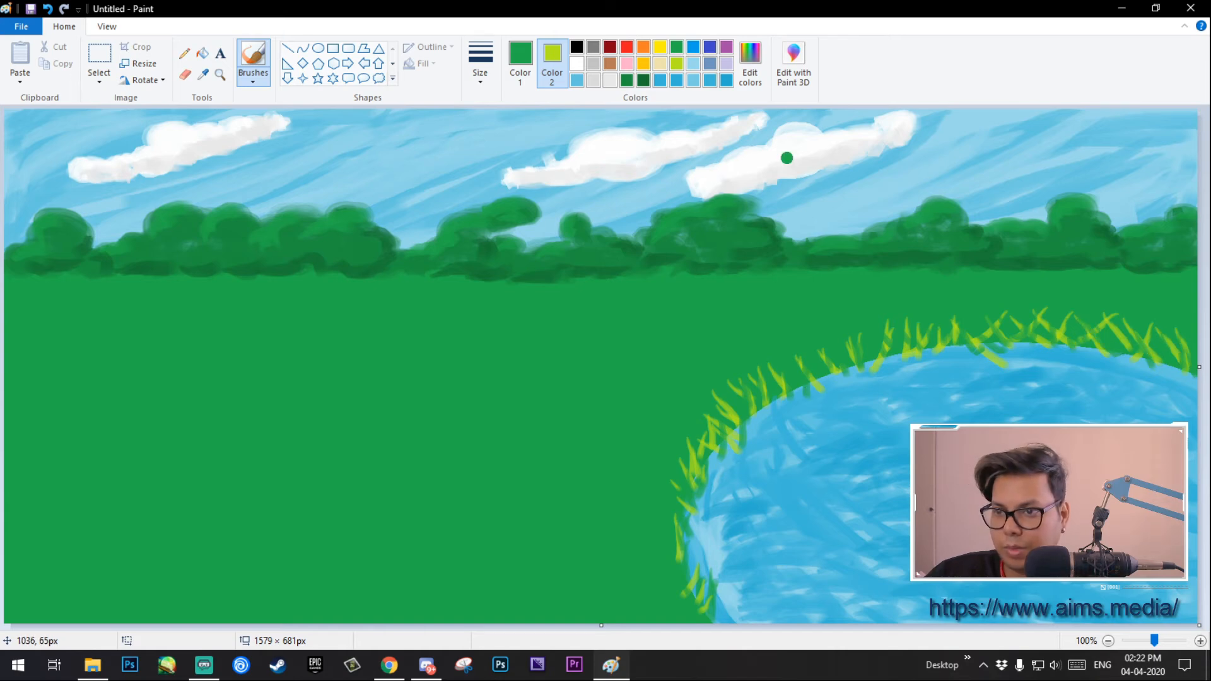
left_click(750, 63)
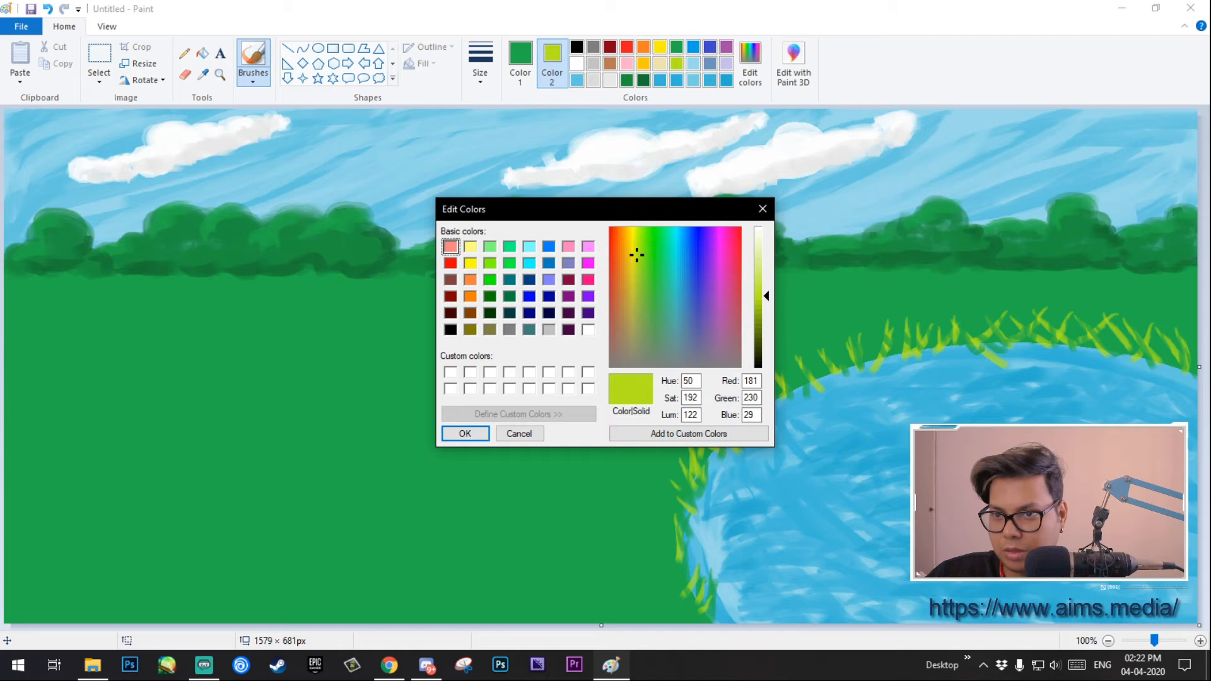
left_click(761, 209)
left_click(519, 63)
left_click(750, 63)
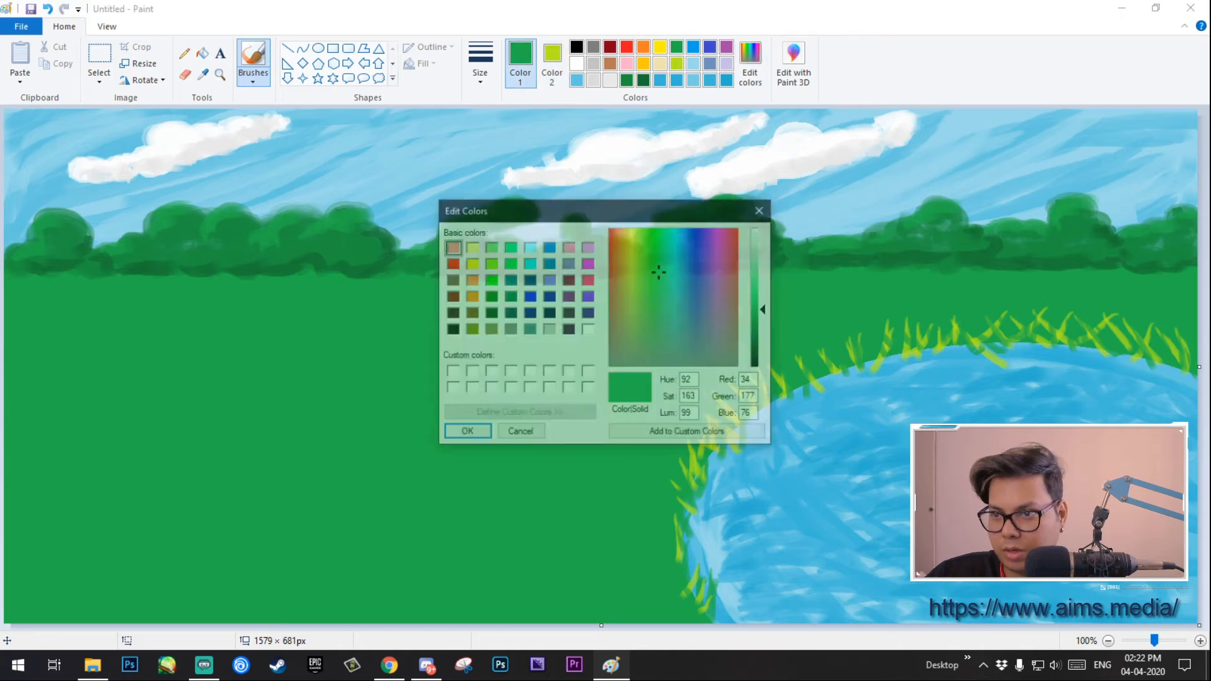
left_click_drag(764, 309, 765, 326)
left_click(465, 433)
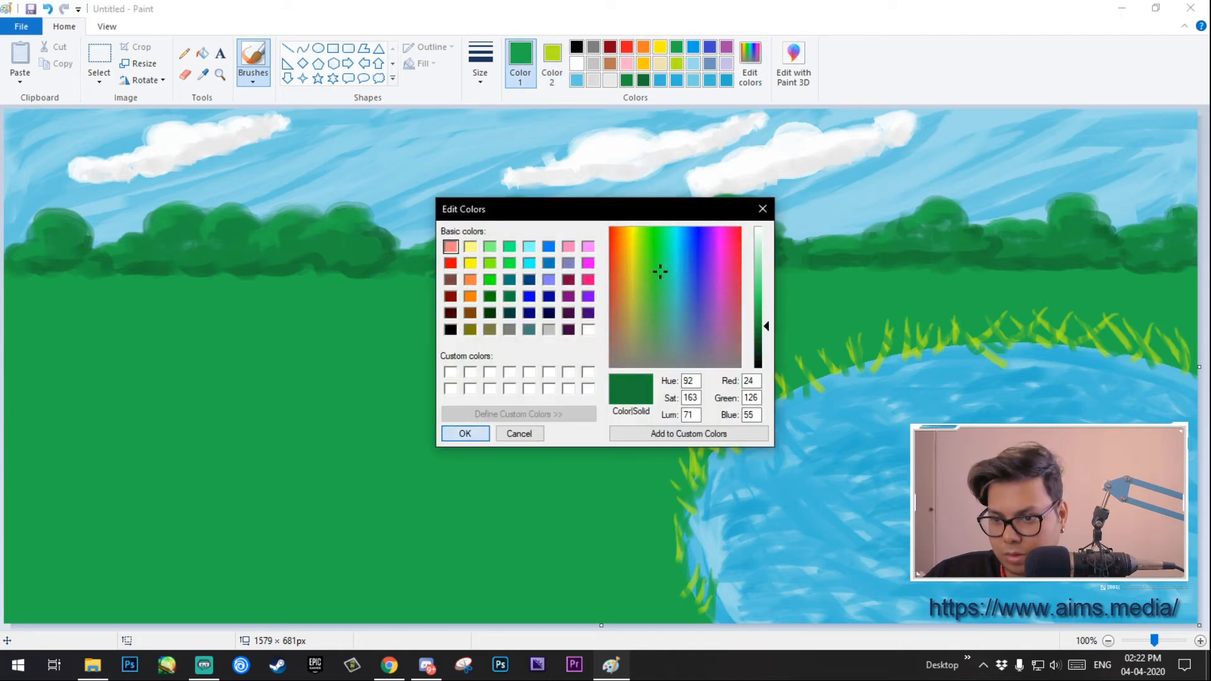
Step: Paint dense dark green grass blades among the lime ones along the pond's edge, thickening the left bank
mouse_move(684, 580)
left_mouse_down()
mouse_move(693, 526)
mouse_move(671, 517)
mouse_move(688, 511)
mouse_move(675, 475)
mouse_move(691, 430)
mouse_move(732, 436)
mouse_move(780, 346)
mouse_move(794, 366)
mouse_move(809, 344)
mouse_move(822, 357)
mouse_move(871, 328)
mouse_move(976, 321)
mouse_move(984, 336)
mouse_move(1018, 323)
mouse_move(1060, 336)
mouse_move(1083, 325)
mouse_move(1172, 369)
mouse_move(1193, 334)
left_mouse_up()
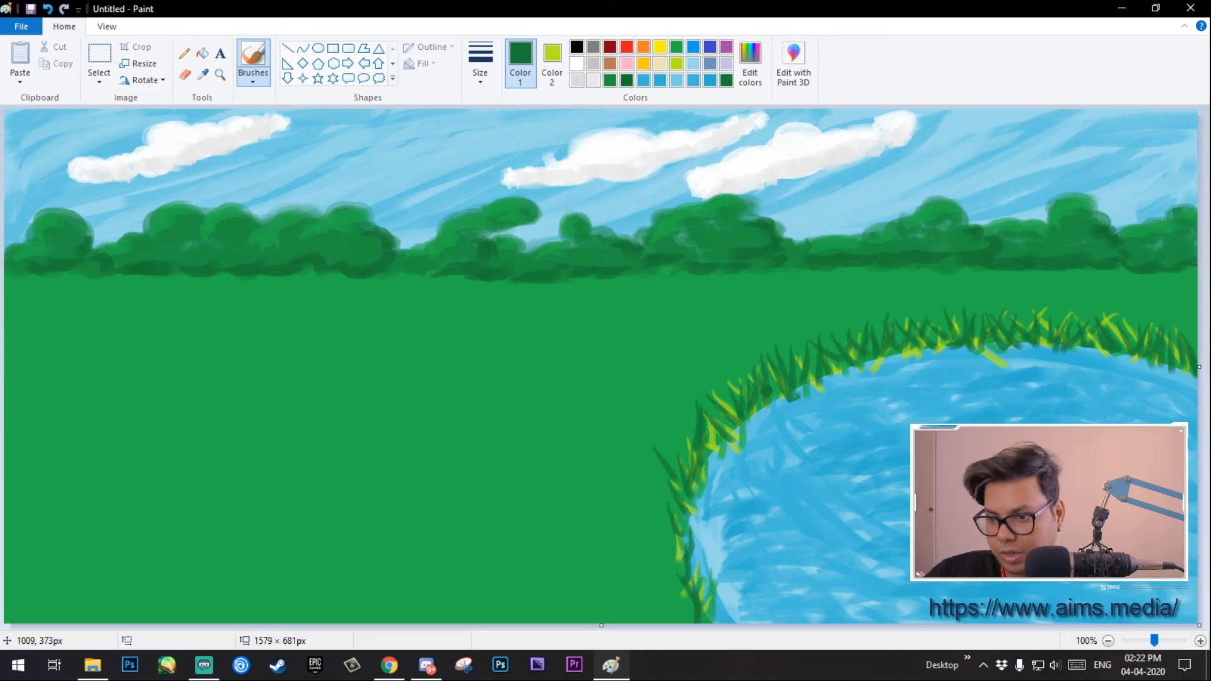
left_click_drag(656, 470, 674, 505)
mouse_move(655, 520)
left_mouse_down()
mouse_move(685, 555)
mouse_move(701, 615)
mouse_move(713, 617)
left_mouse_up()
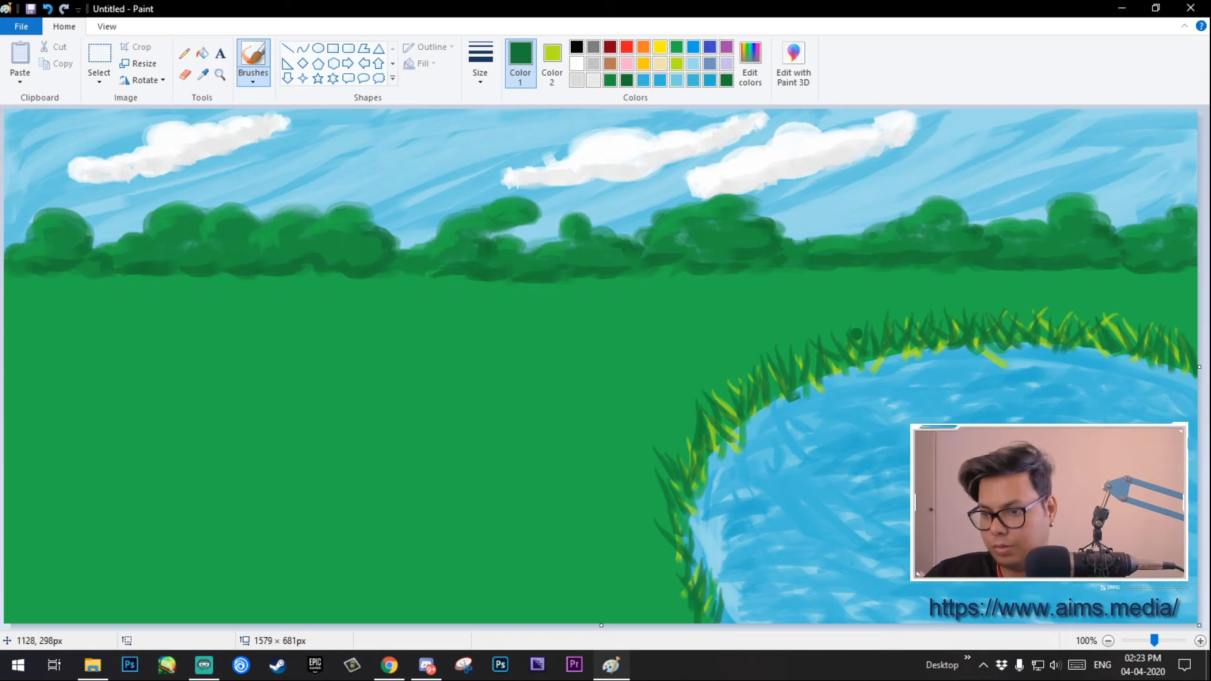
left_click_drag(676, 571, 674, 609)
mouse_move(670, 530)
left_mouse_down()
mouse_move(668, 560)
mouse_move(652, 529)
mouse_move(641, 564)
mouse_move(656, 621)
left_mouse_up()
mouse_move(690, 469)
left_mouse_down()
mouse_move(690, 435)
mouse_move(668, 468)
left_mouse_up()
mouse_move(710, 401)
left_mouse_down()
mouse_move(753, 362)
mouse_move(787, 352)
mouse_move(844, 371)
left_mouse_up()
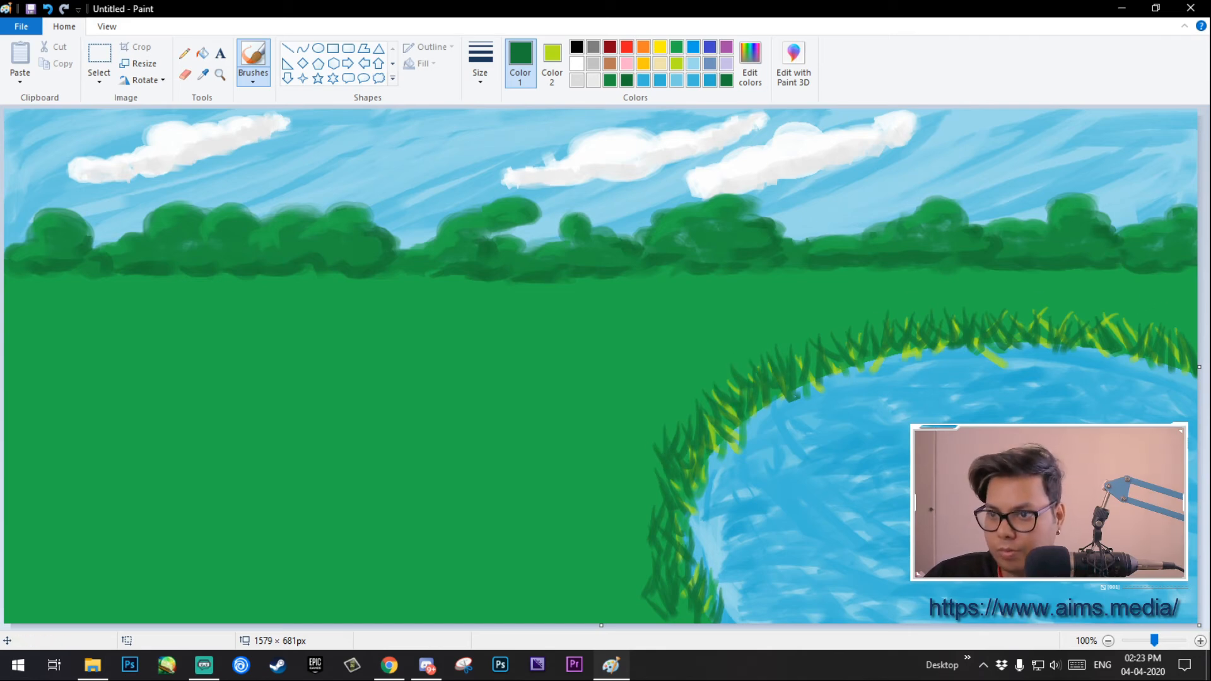
Step: Set Color 2 to brown and paint tall dark green reed stems rising above the grass around the pond
left_click(551, 62)
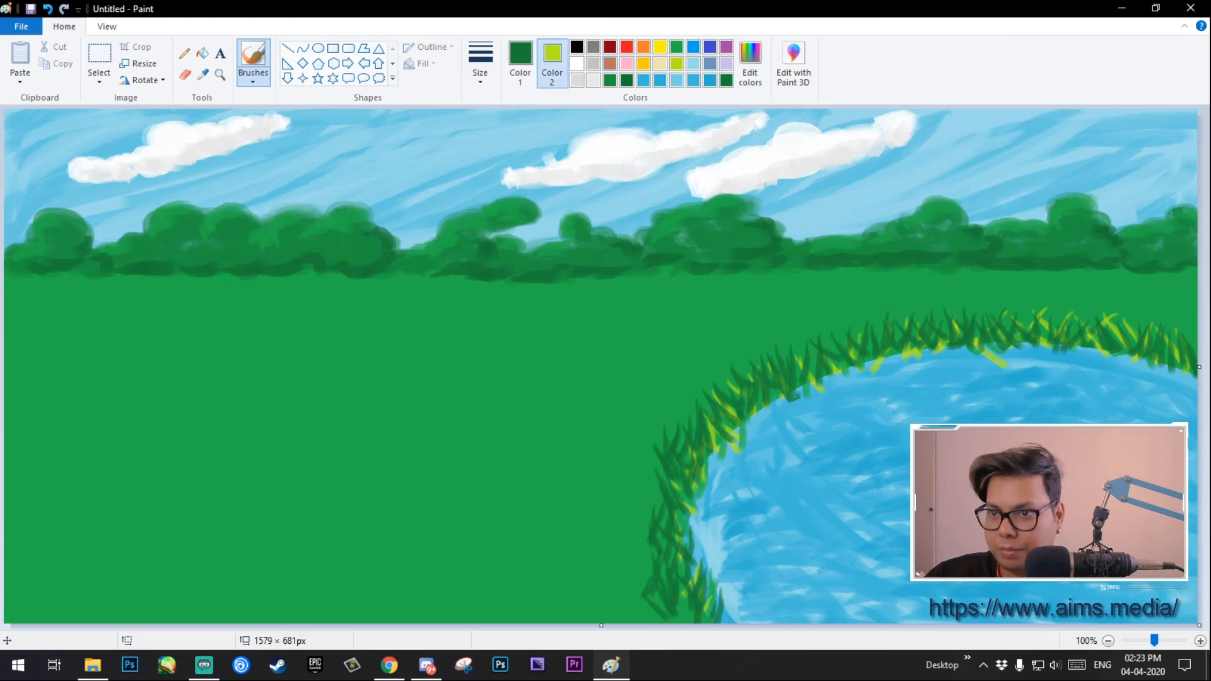
left_click(610, 63)
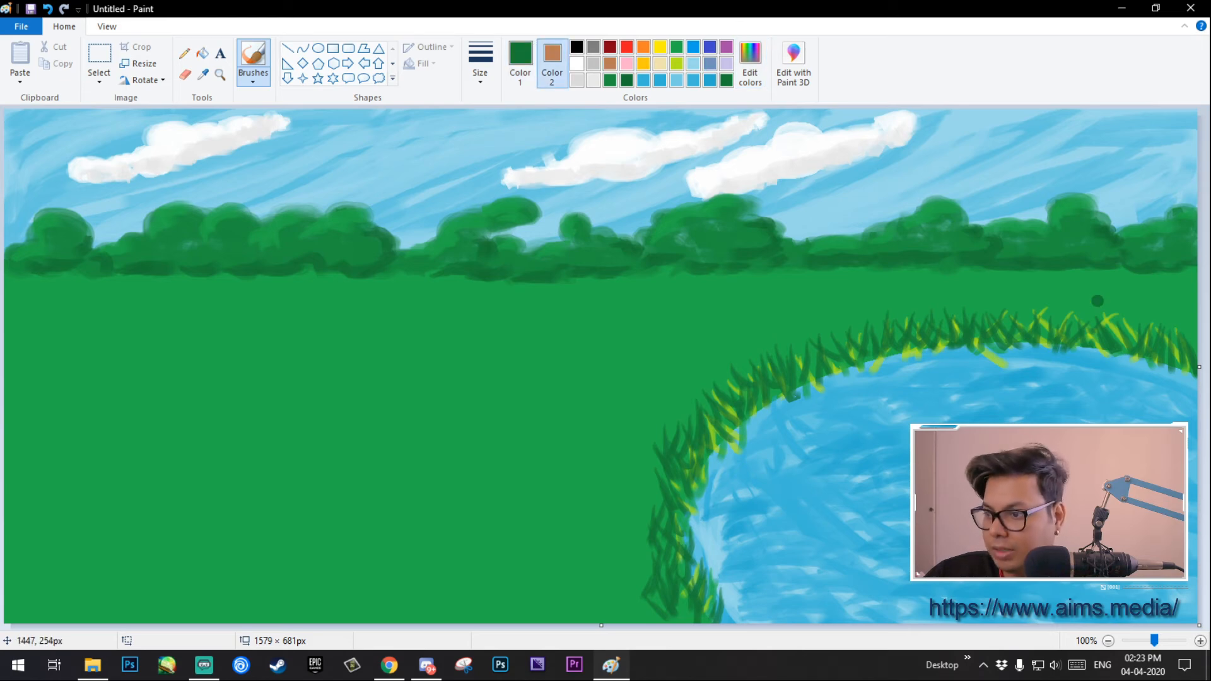
left_click_drag(1005, 285, 1000, 315)
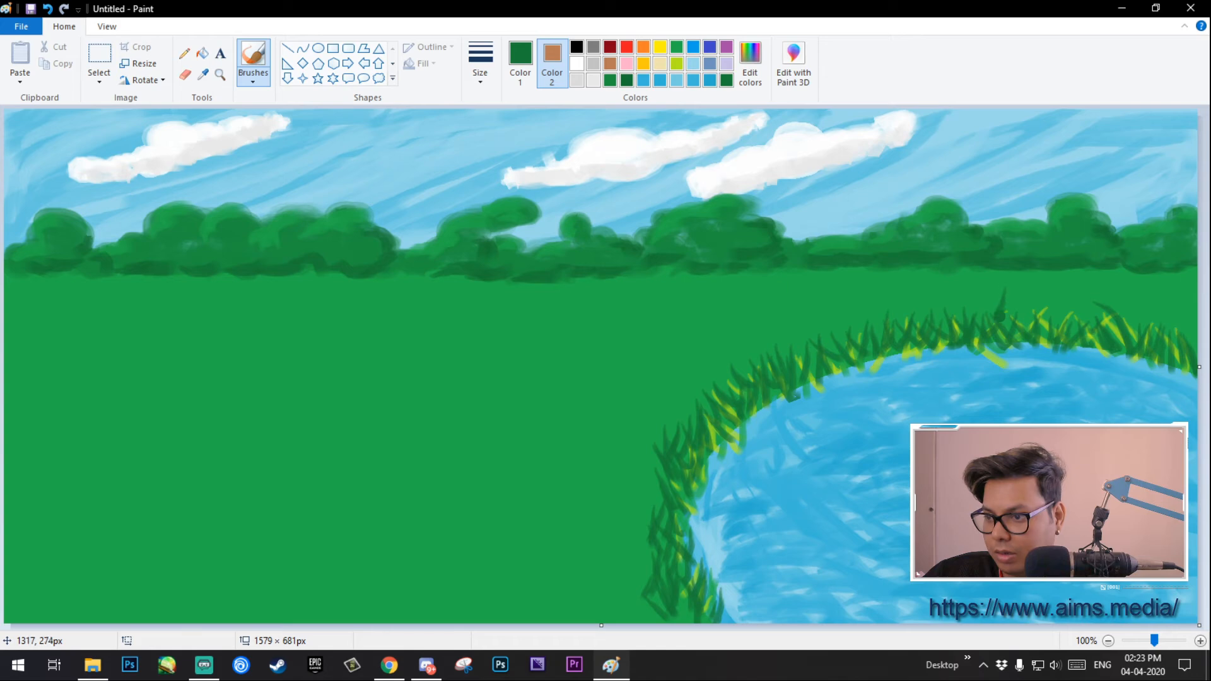
left_click_drag(884, 294, 876, 353)
left_click_drag(735, 325, 766, 399)
left_click_drag(670, 386, 697, 443)
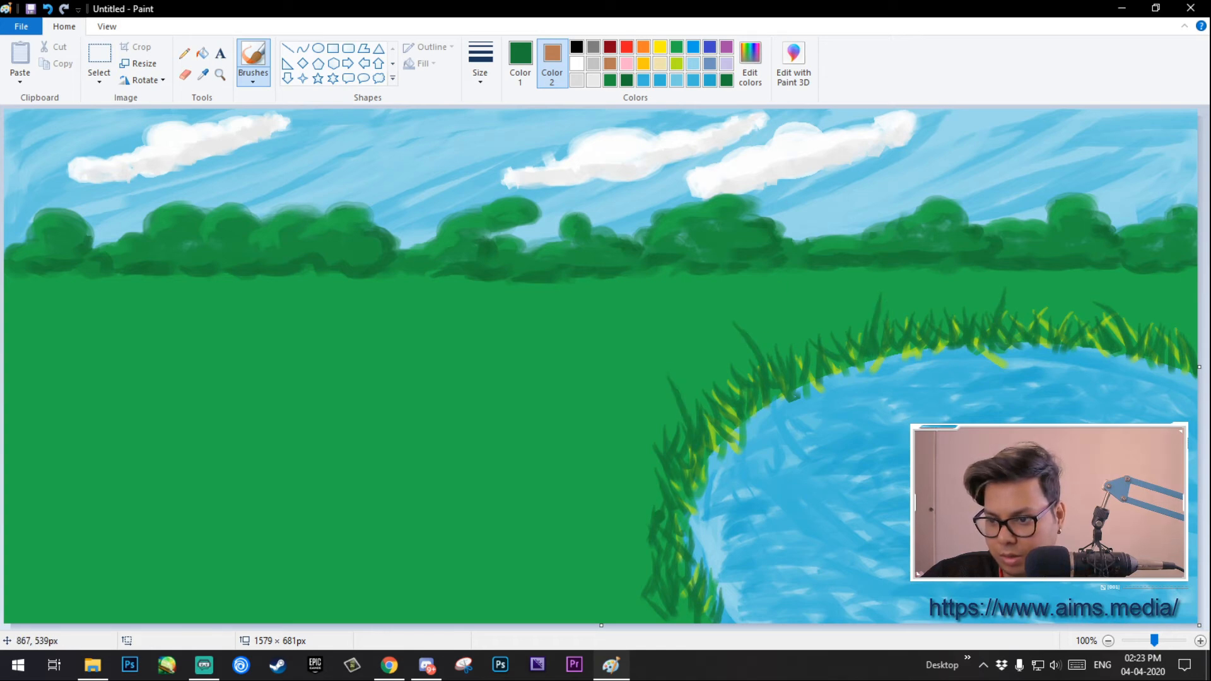
left_click_drag(685, 500, 673, 563)
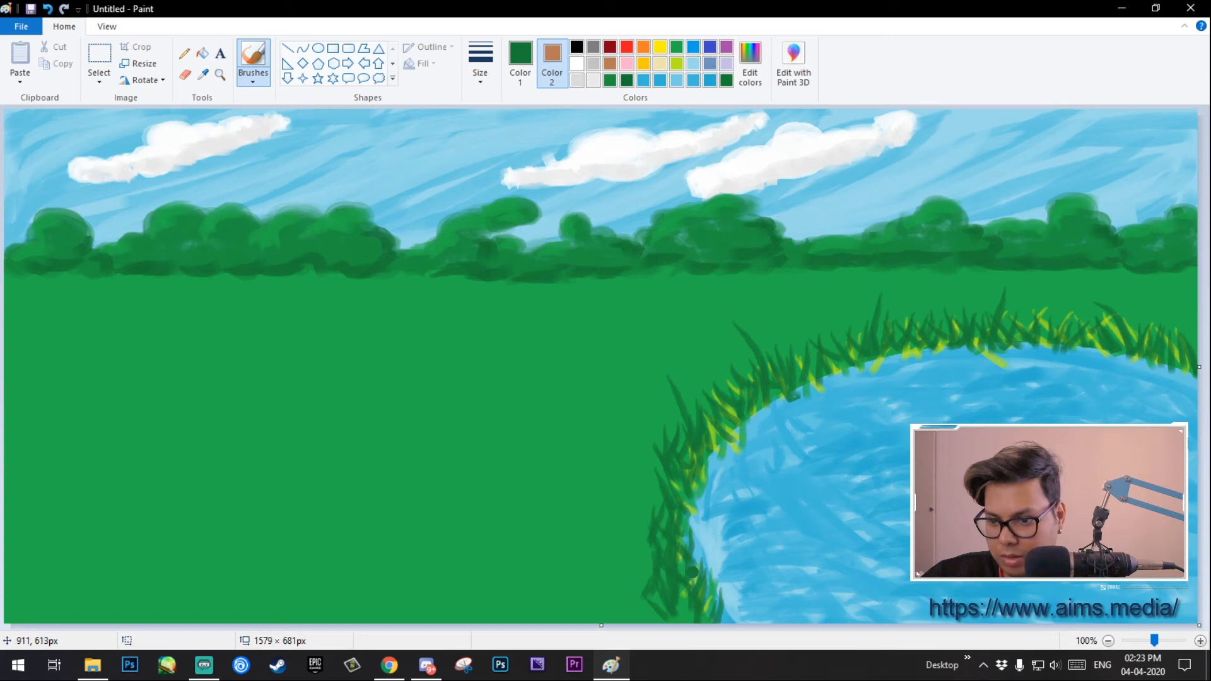
Step: Paint short brown cattail heads at the tips of the reed stems around the pond
mouse_move(695, 475)
left_mouse_down()
mouse_move(683, 512)
mouse_move(693, 467)
mouse_move(659, 505)
mouse_move(662, 475)
left_mouse_up()
left_click_drag(649, 358, 668, 378)
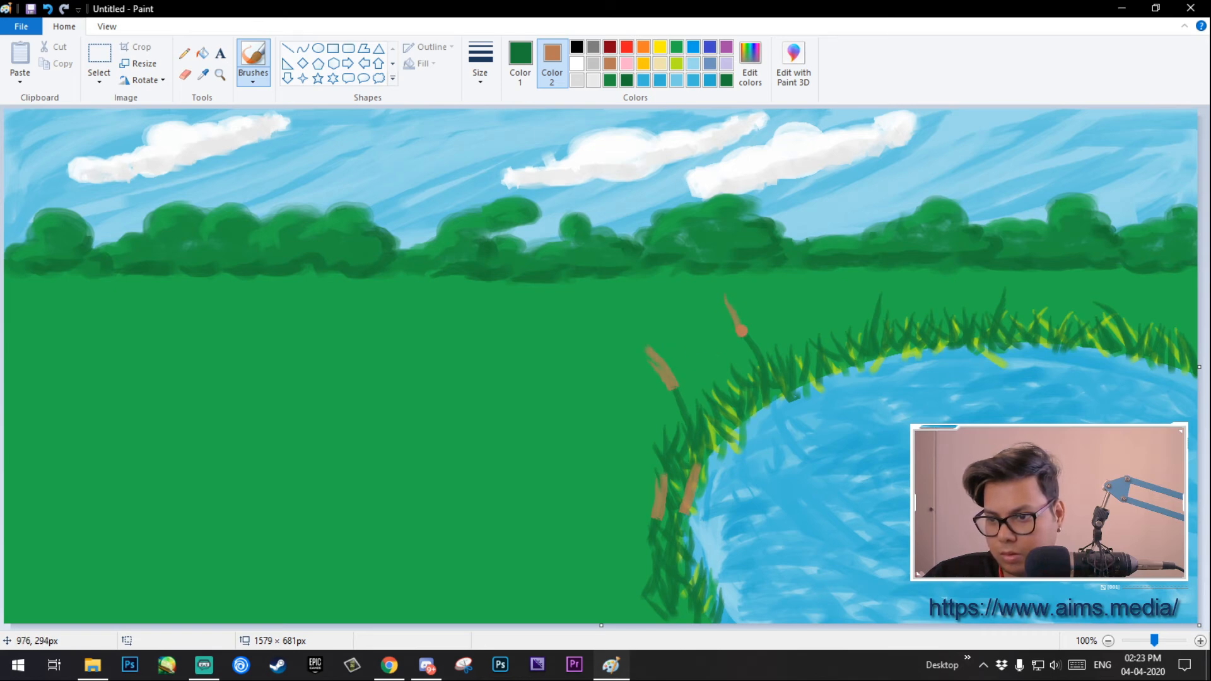
left_click_drag(878, 295, 888, 258)
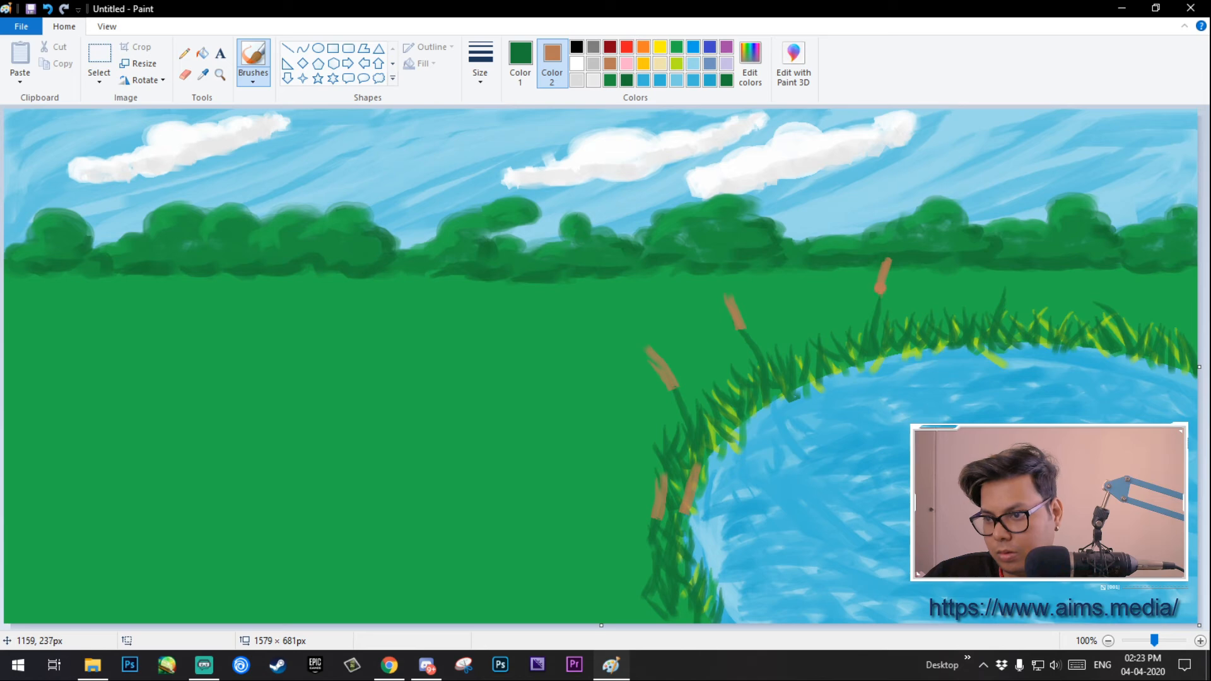
left_click_drag(1004, 294, 1016, 270)
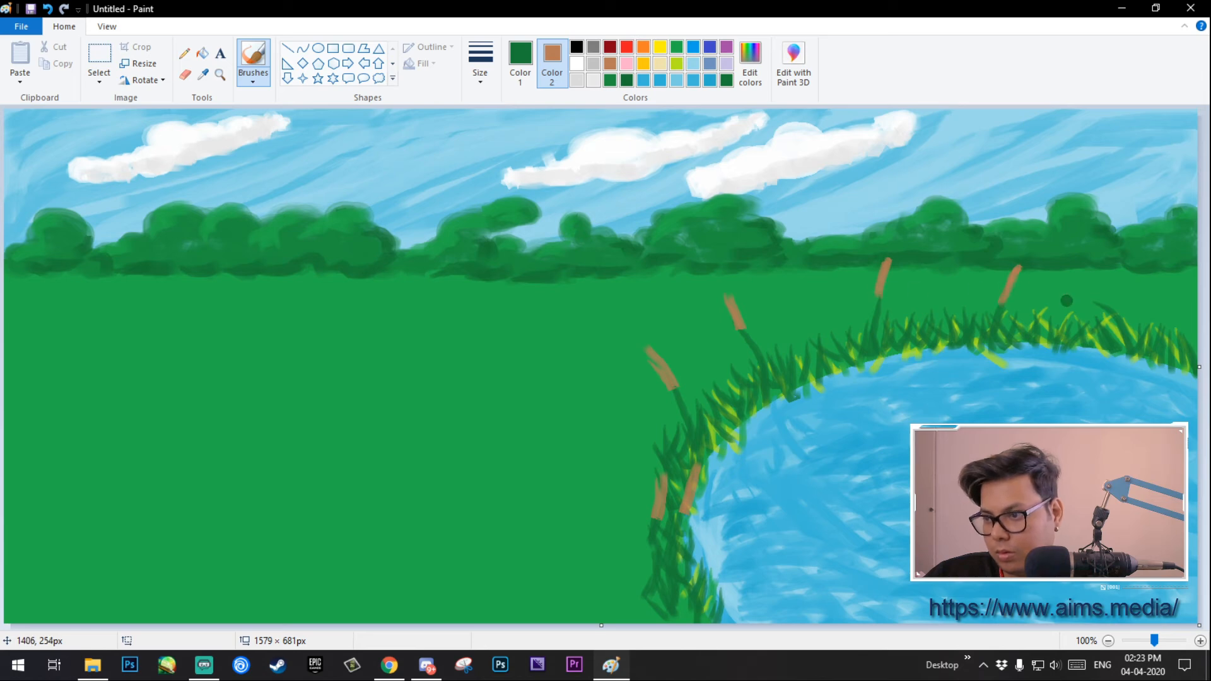
left_click_drag(1098, 305, 1074, 281)
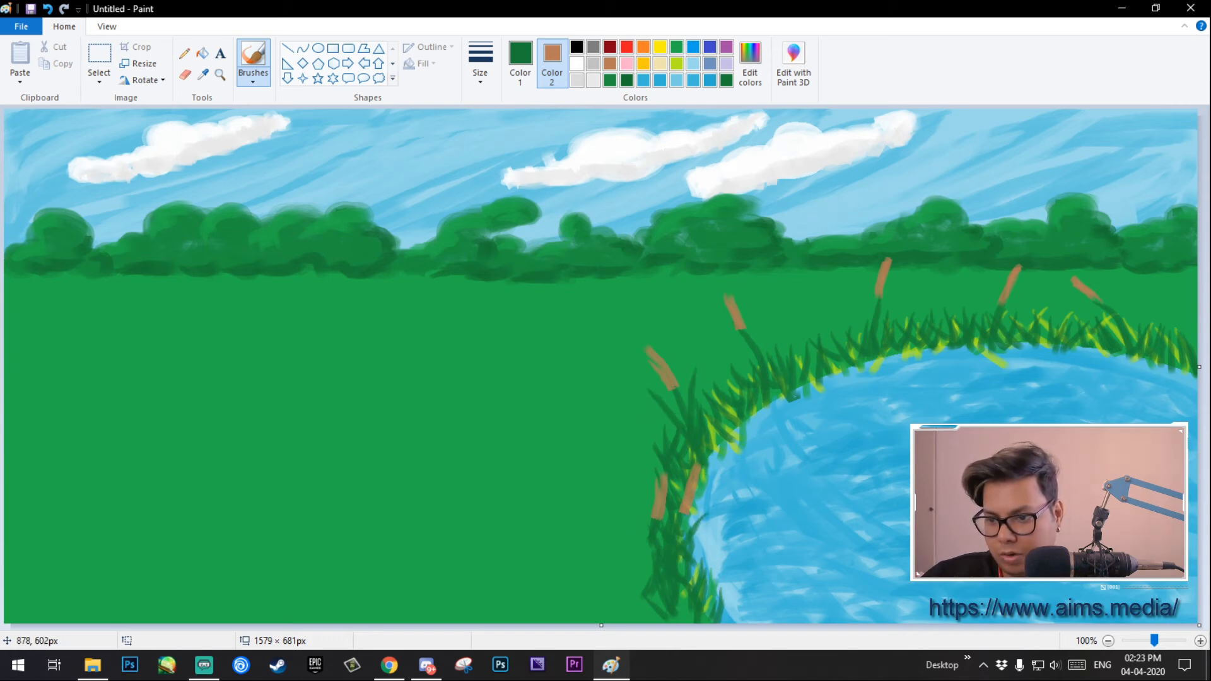
Step: Add dark green leaves beside the cattail stems along the left and far banks of the pond
left_click_drag(629, 503, 652, 566)
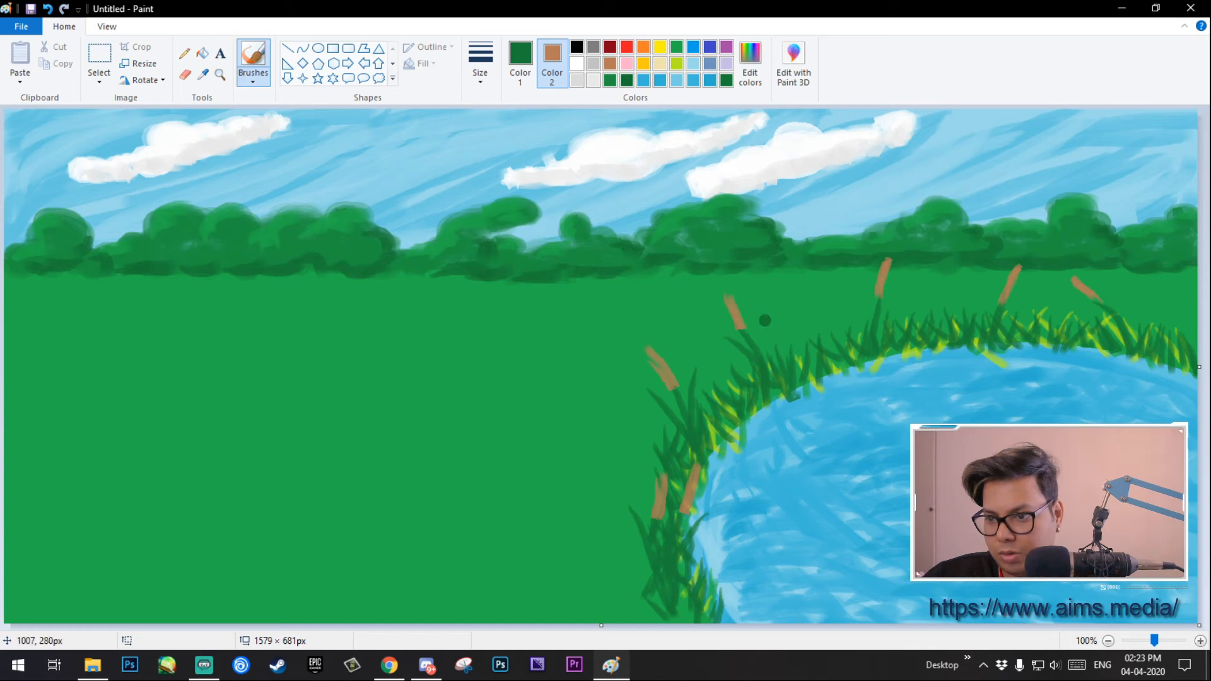
left_click_drag(761, 305, 763, 356)
left_click_drag(863, 292, 877, 334)
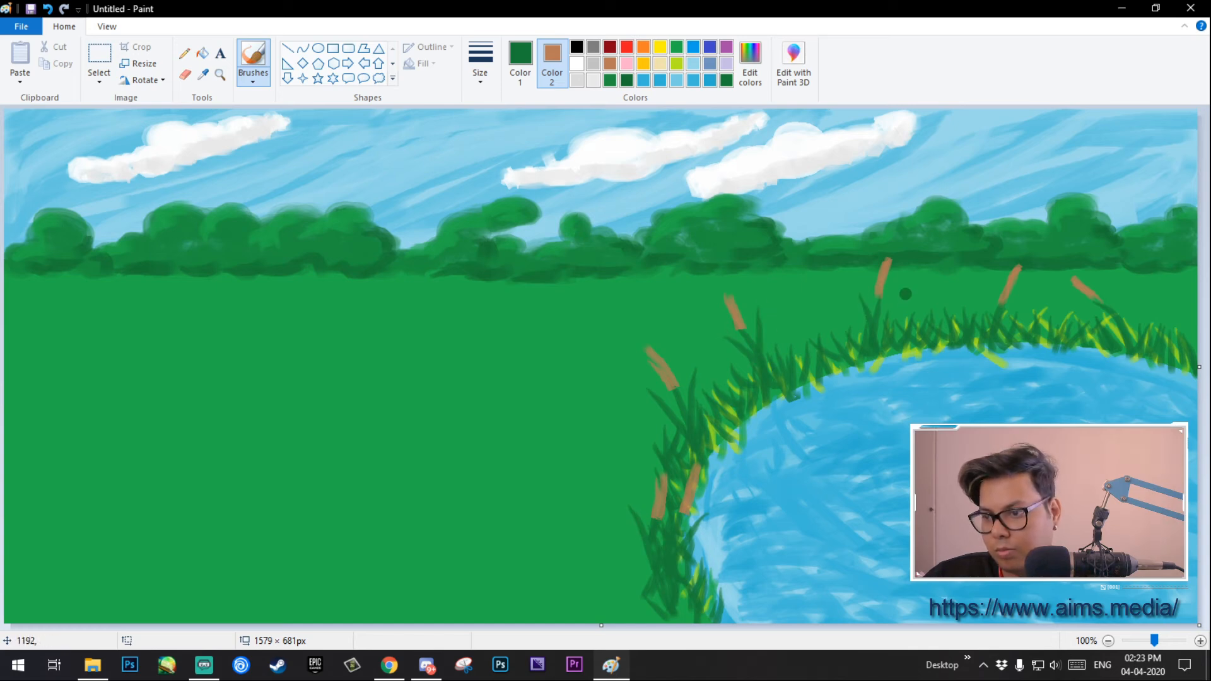
left_click_drag(904, 293, 865, 334)
mouse_move(985, 294)
left_mouse_down()
mouse_move(1026, 302)
mouse_move(1023, 333)
left_mouse_up()
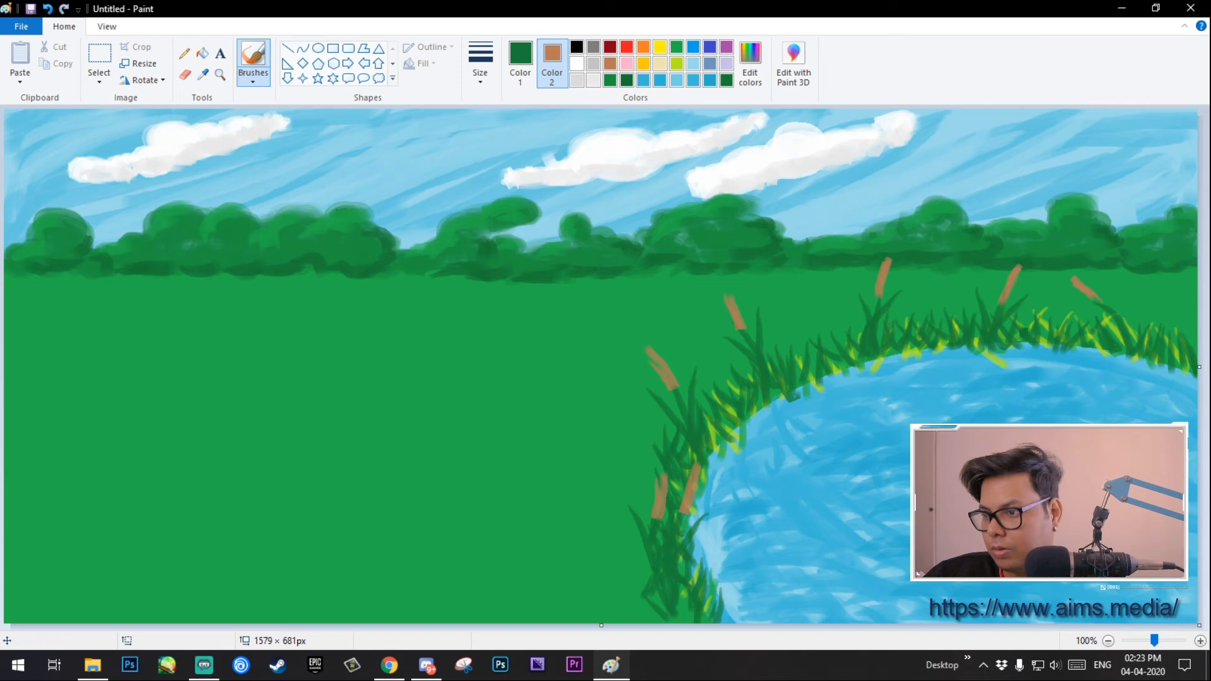
left_click_drag(1117, 284, 1115, 327)
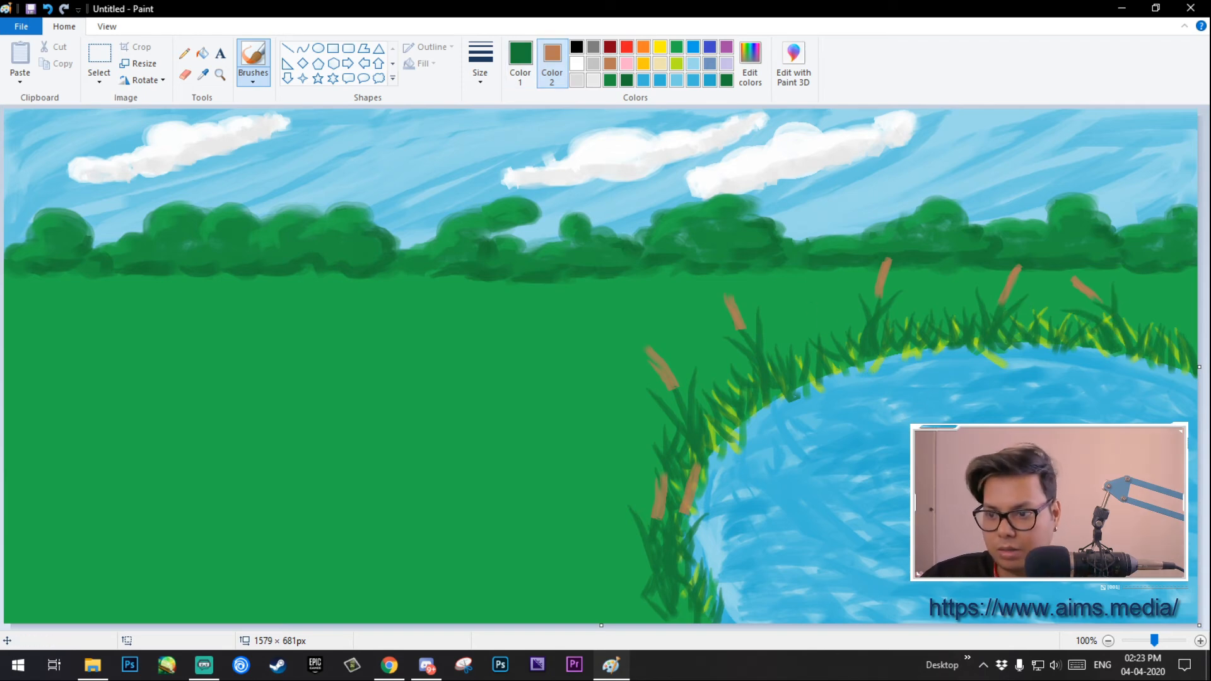
Step: Set Color 1 to green and paint three flat oval lily pads on the pond
left_click(520, 63)
left_click(676, 46)
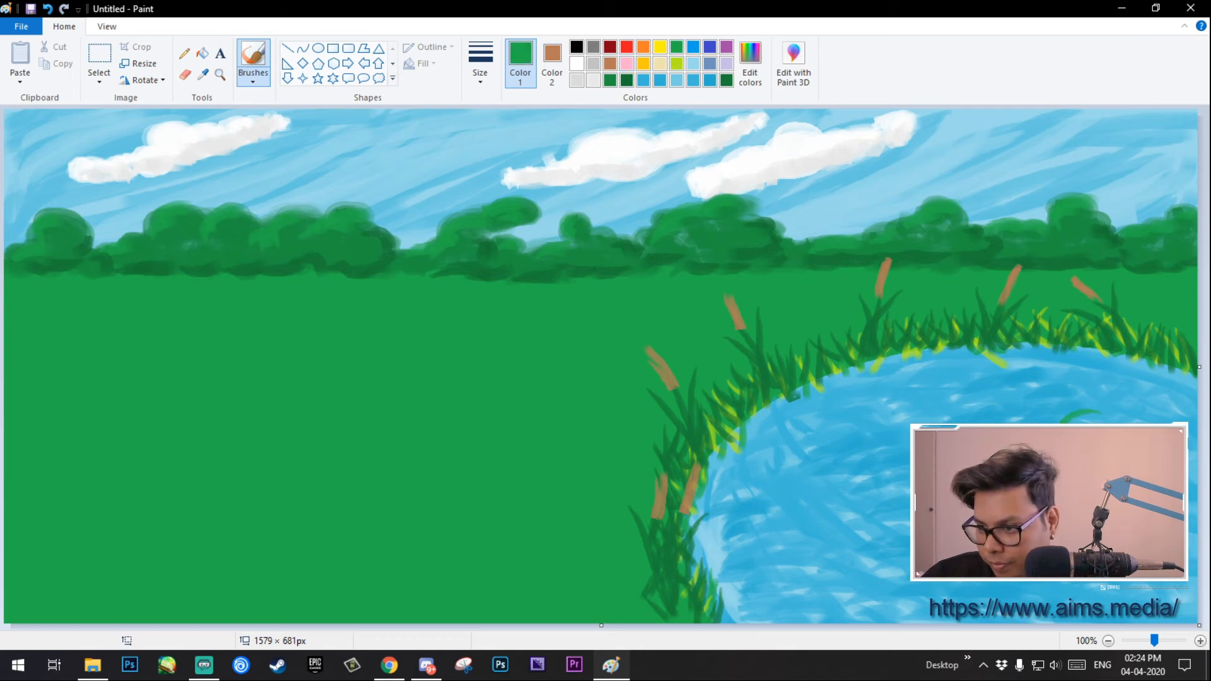
left_click_drag(1119, 420, 1064, 424)
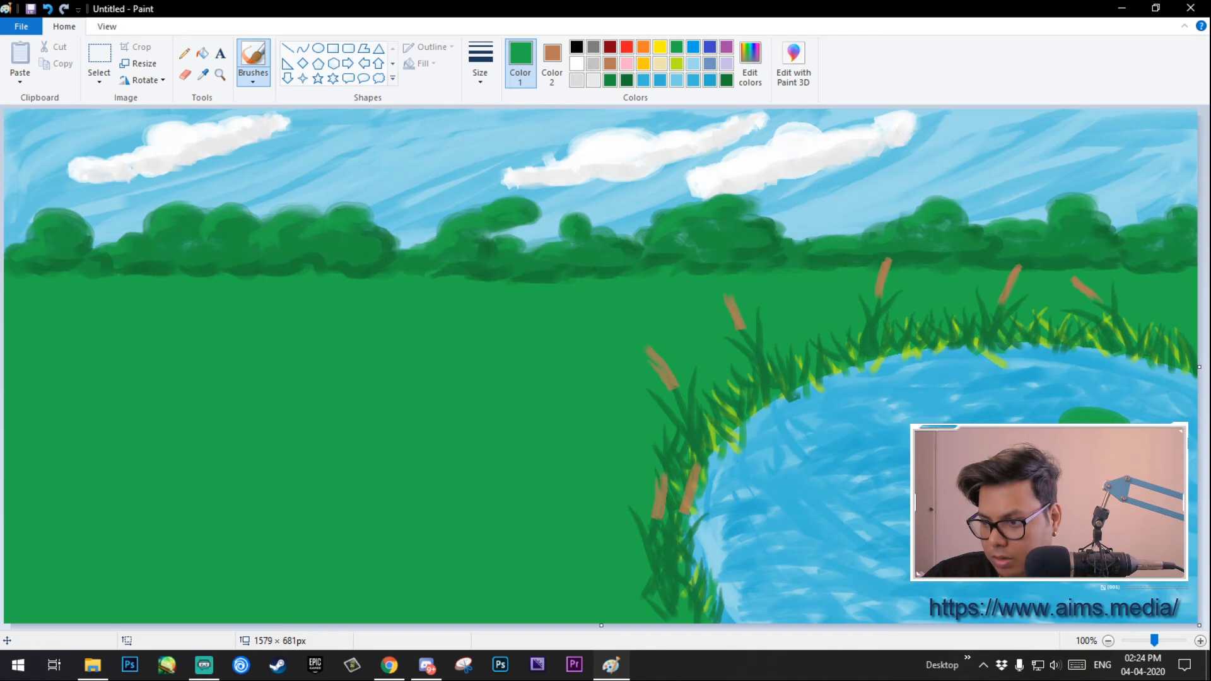
mouse_move(840, 525)
left_mouse_down()
mouse_move(870, 536)
mouse_move(826, 539)
mouse_move(866, 533)
left_mouse_up()
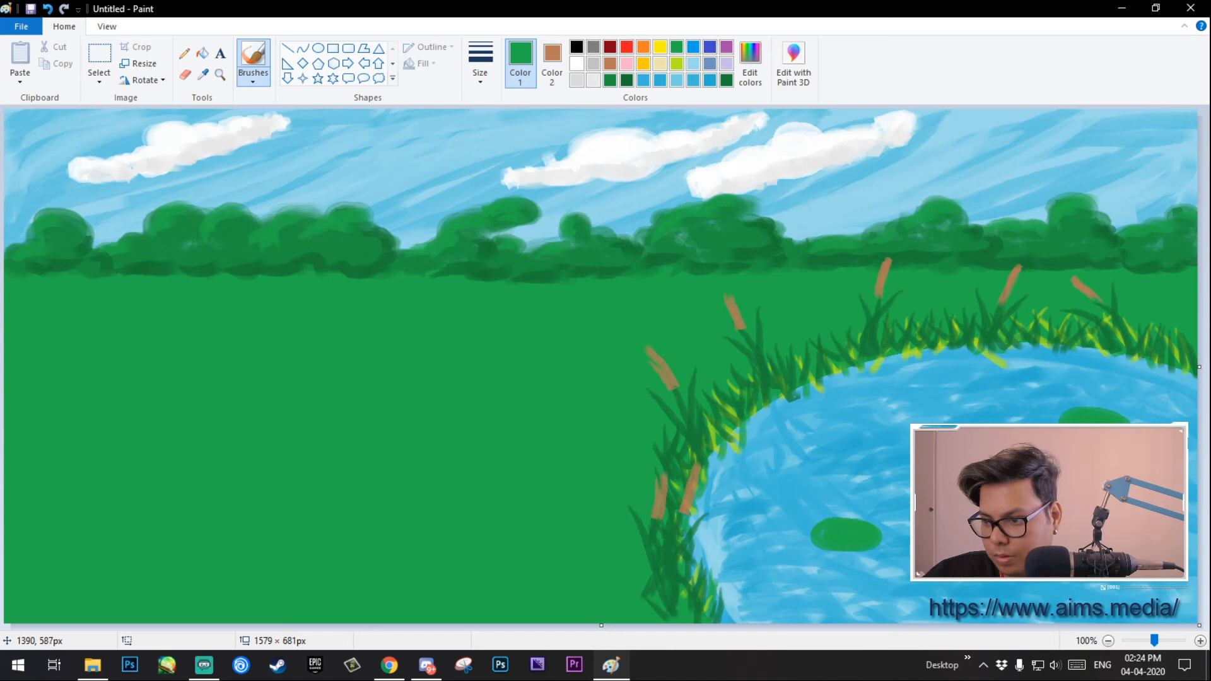
left_click_drag(1055, 552, 1051, 562)
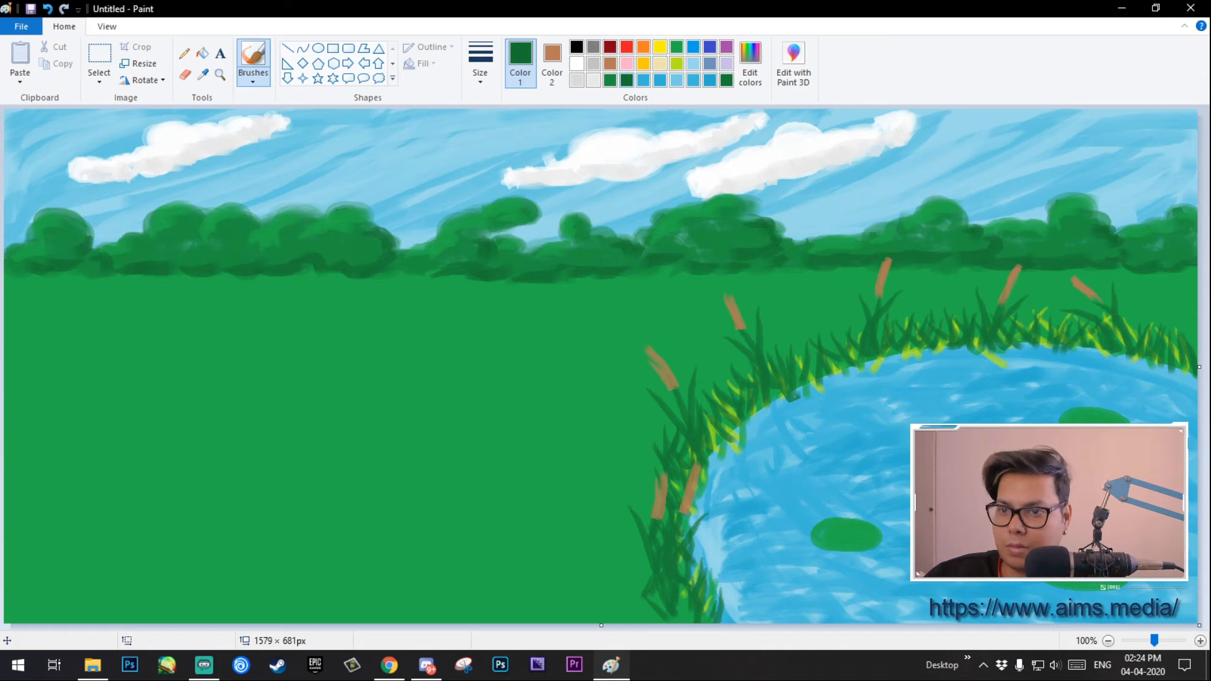
Step: Set the brush to the thinnest size and paint a dark green notch on the left lily pad
left_click(480, 63)
left_click(515, 135)
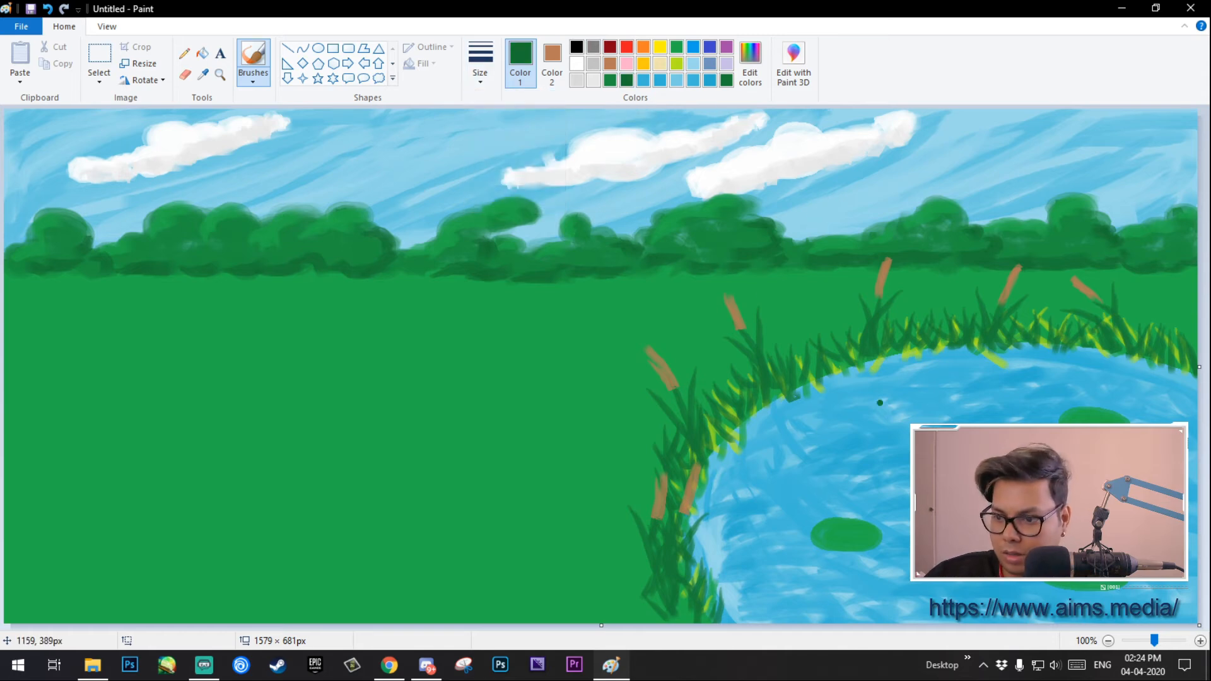
left_click(480, 63)
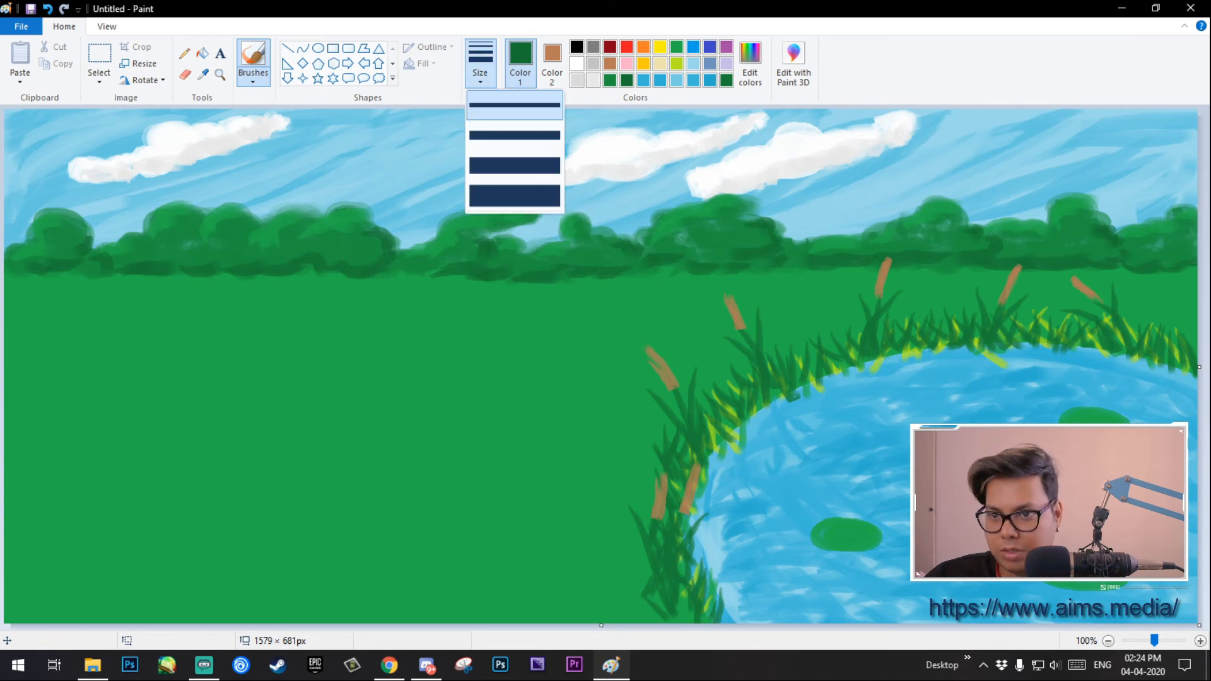
left_click(514, 106)
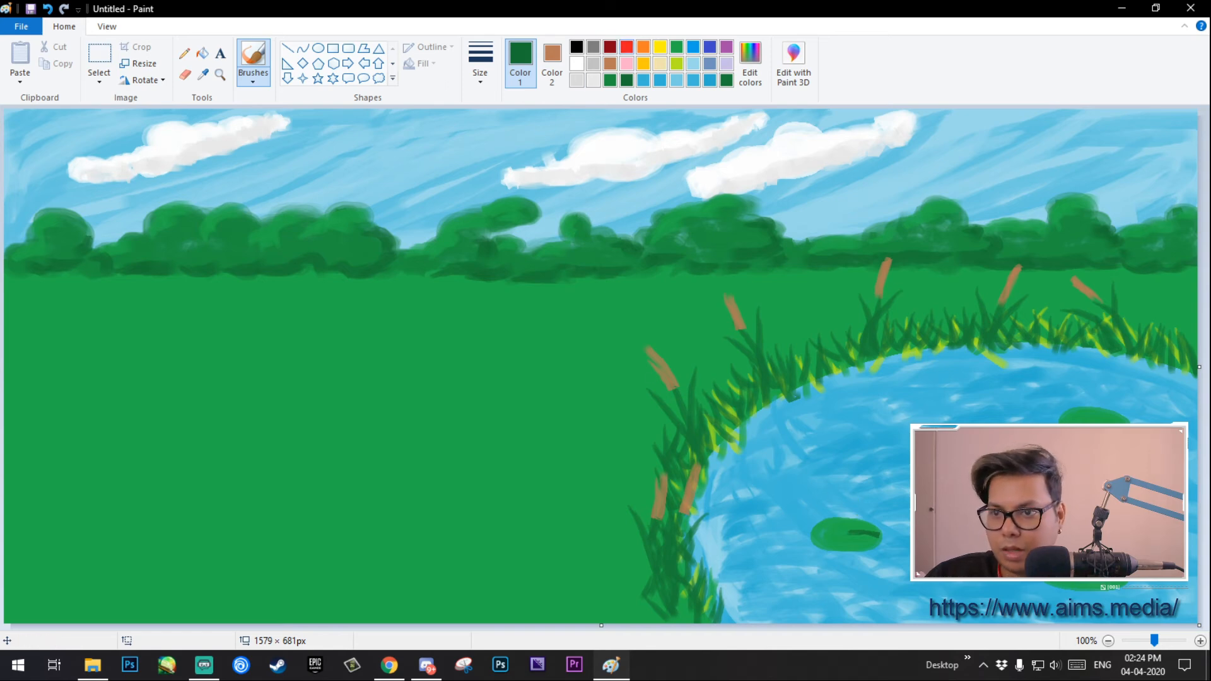
Step: Paint two pink water lilies with pointed petals on the pond and a short green stem below the left one
left_click(626, 63)
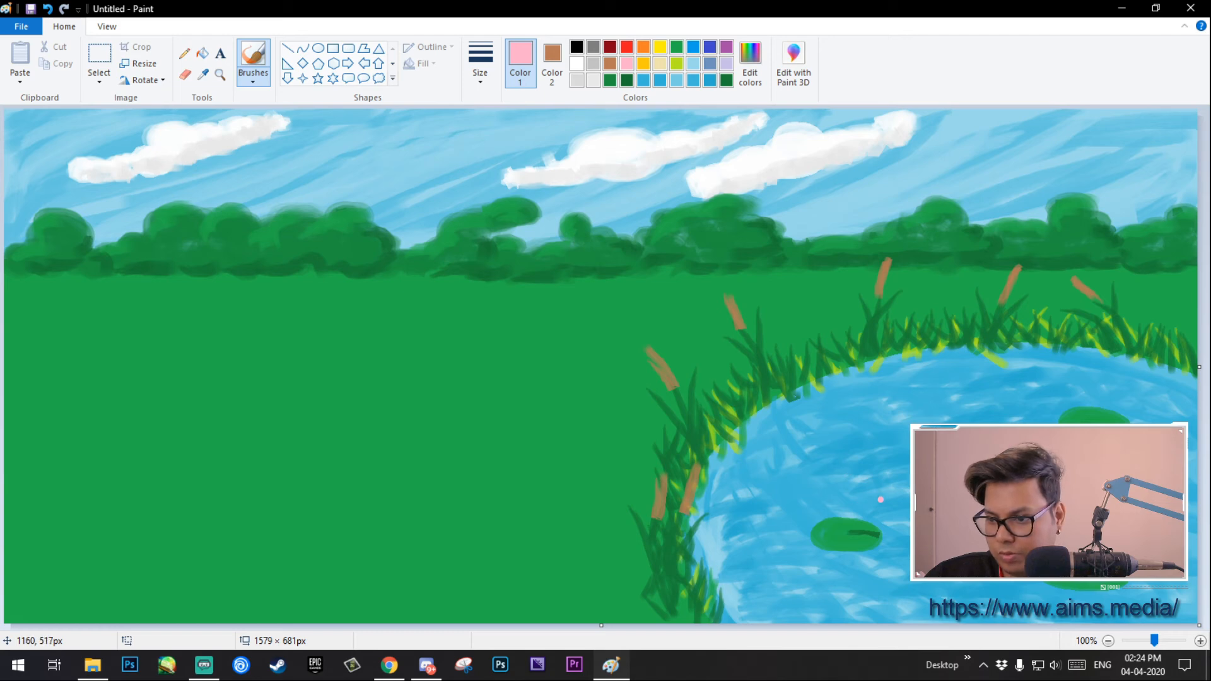
mouse_move(785, 501)
left_mouse_down()
mouse_move(779, 485)
mouse_move(792, 511)
mouse_move(785, 487)
mouse_move(765, 487)
mouse_move(807, 488)
mouse_move(791, 511)
mouse_move(818, 505)
left_mouse_up()
mouse_move(1031, 399)
left_mouse_down()
mouse_move(1029, 422)
mouse_move(1028, 391)
mouse_move(1027, 422)
mouse_move(1015, 394)
mouse_move(1025, 421)
mouse_move(1041, 401)
mouse_move(1028, 420)
mouse_move(1002, 413)
mouse_move(1022, 422)
mouse_move(1050, 413)
left_mouse_up()
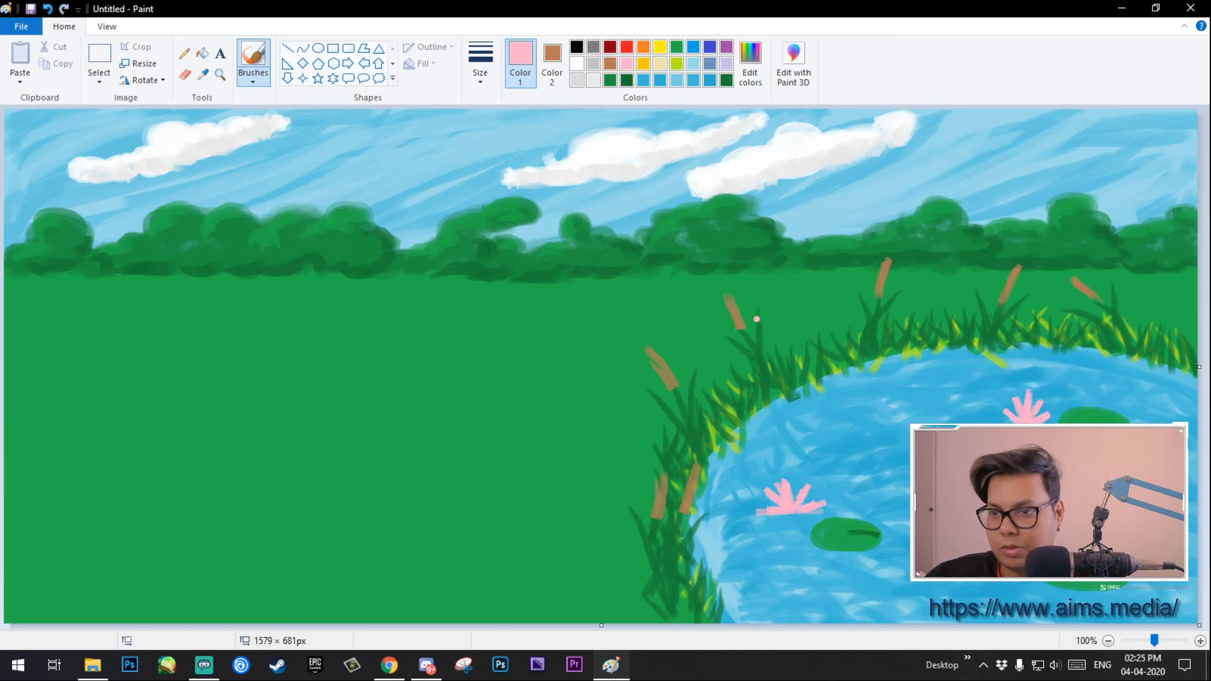
left_click(609, 80)
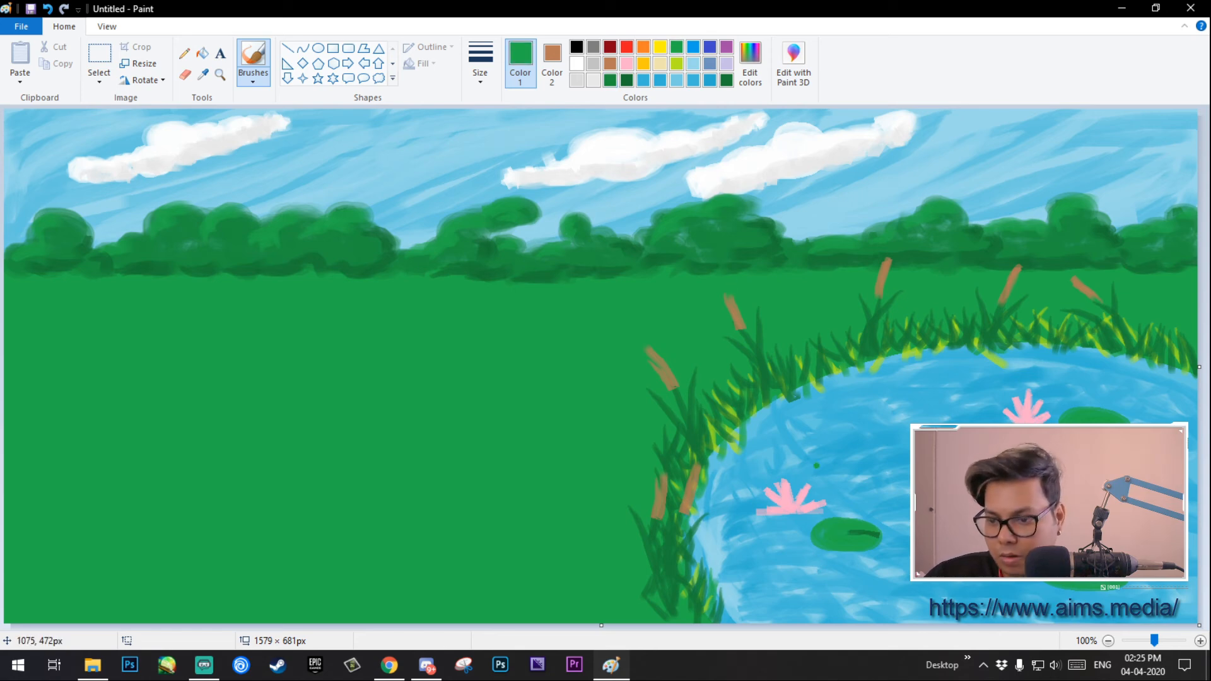
left_click_drag(792, 512, 793, 540)
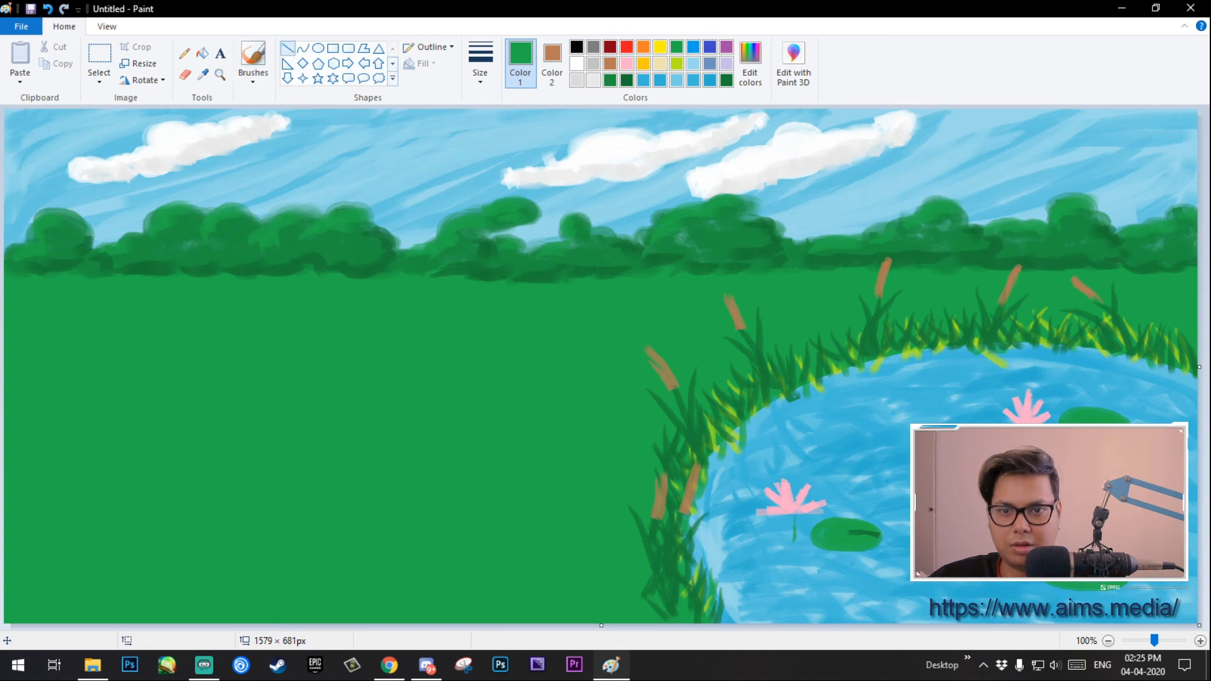
Step: Set Color 1 to dark gray with a thicker brush and paint a long slanted swing-frame leg on the far left of the landscape
left_click(253, 79)
left_click(253, 103)
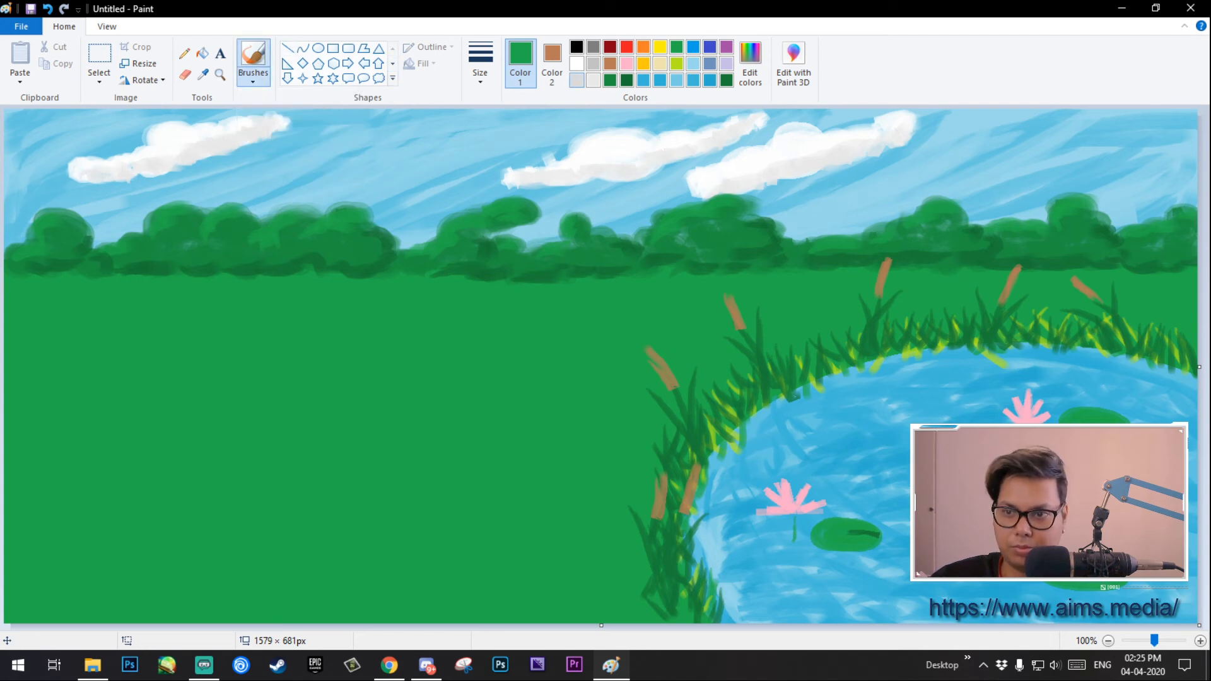
left_click(576, 80)
left_click(593, 47)
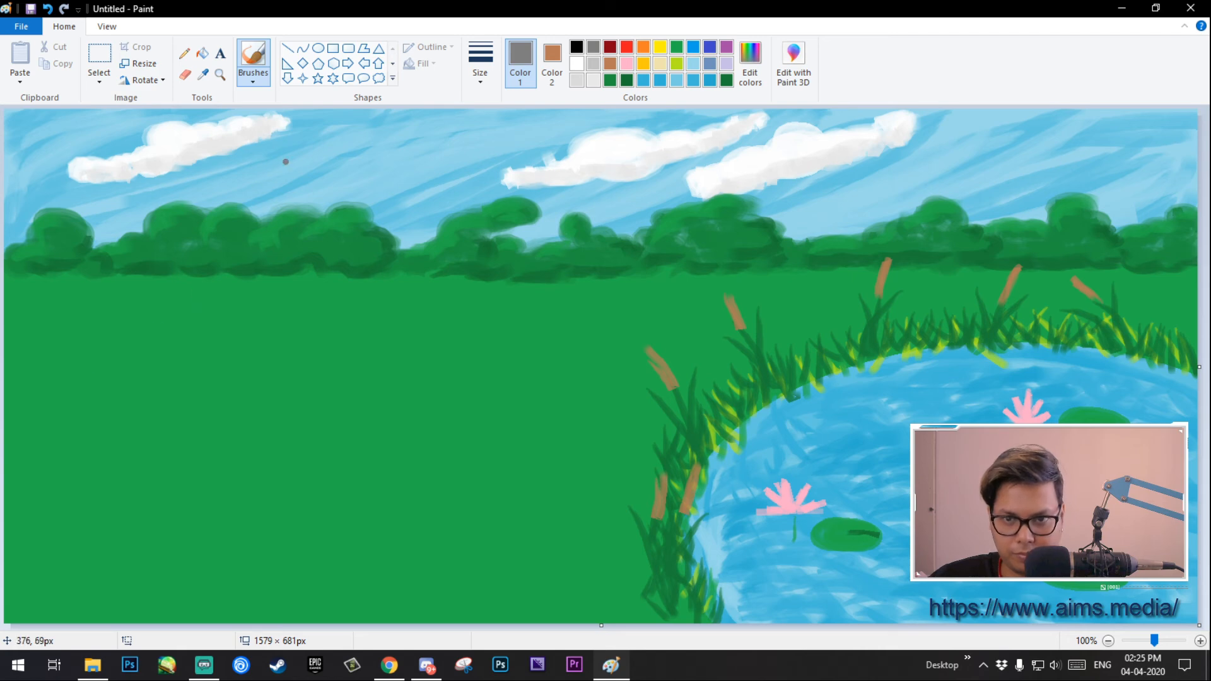
left_click(481, 63)
left_click(515, 197)
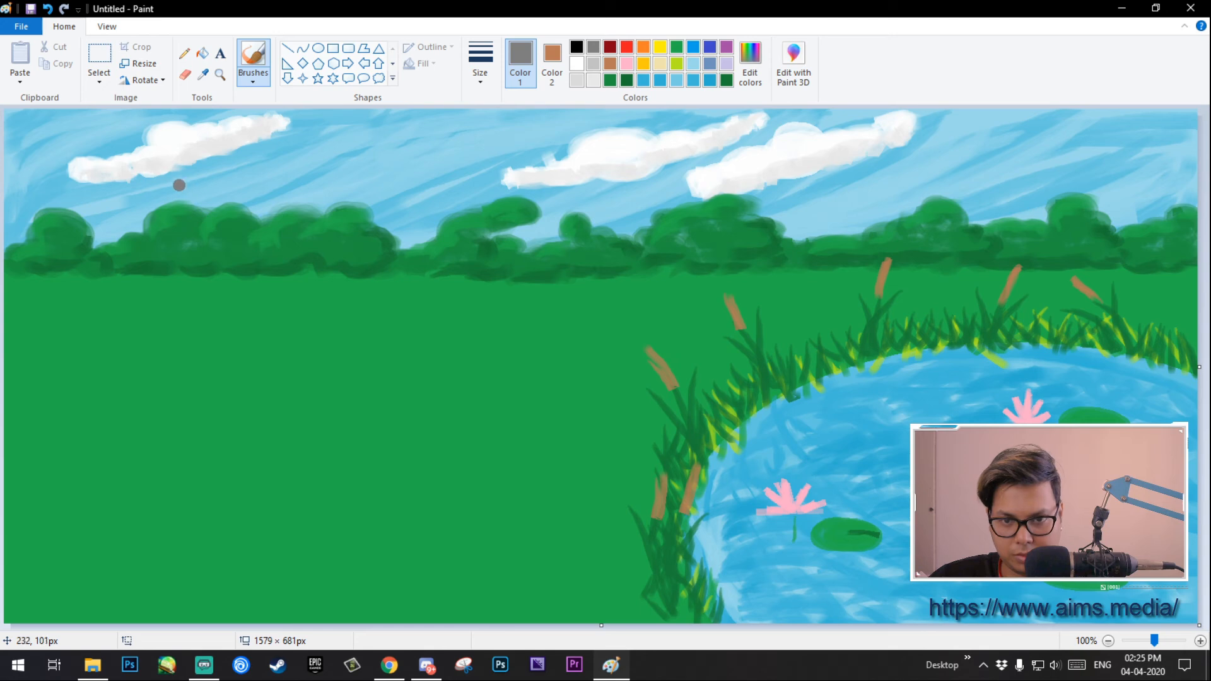
left_click_drag(143, 205, 82, 332)
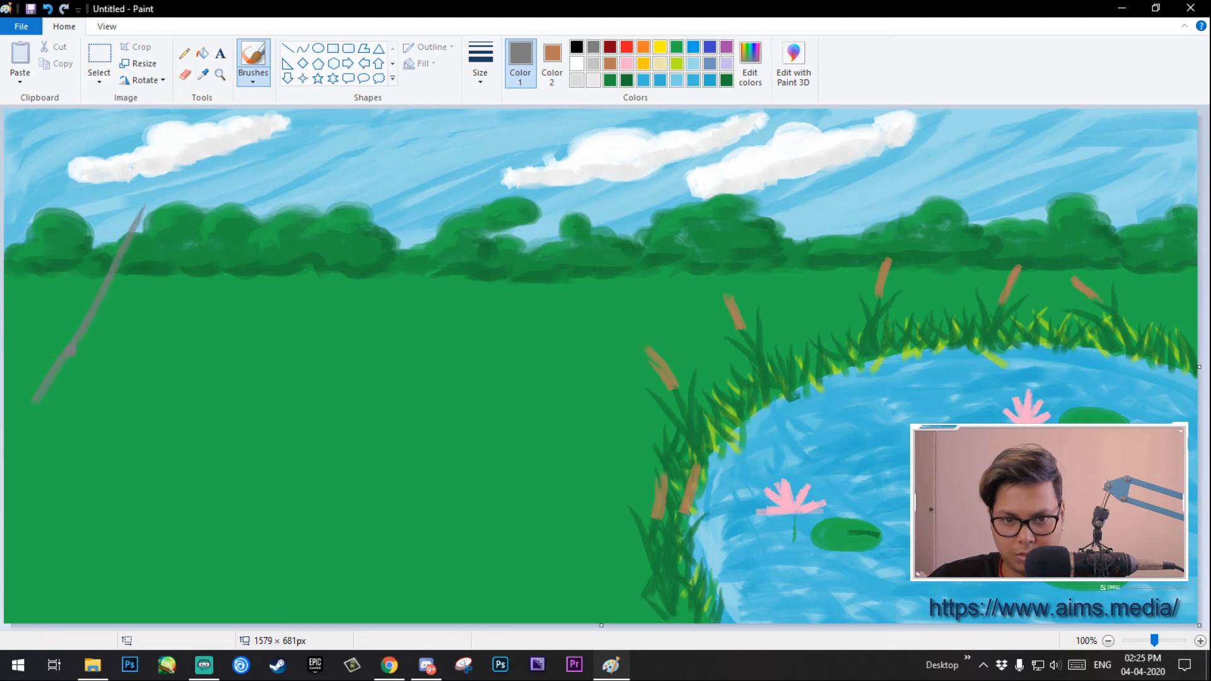
left_click_drag(140, 216, 39, 378)
left_click_drag(143, 213, 89, 315)
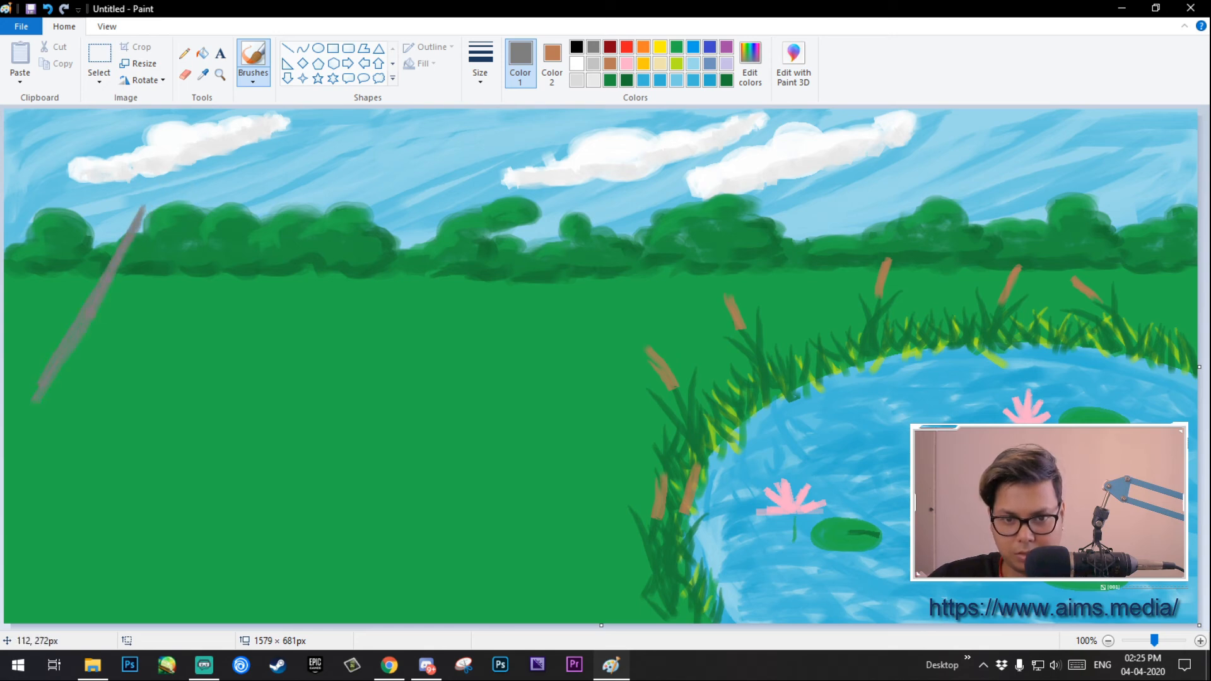
Step: Paint a second, steeper gray leg from the first leg's upper end and thicken the joint where the two meet
left_click_drag(143, 210, 171, 419)
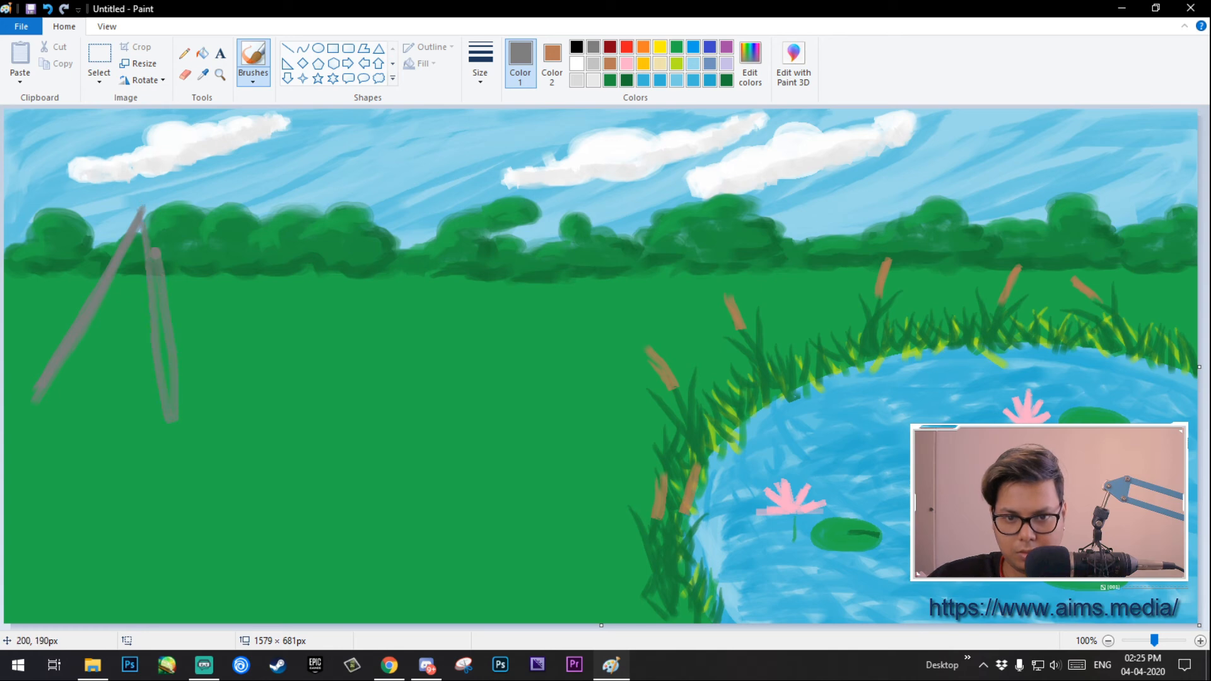
left_click_drag(146, 209, 141, 321)
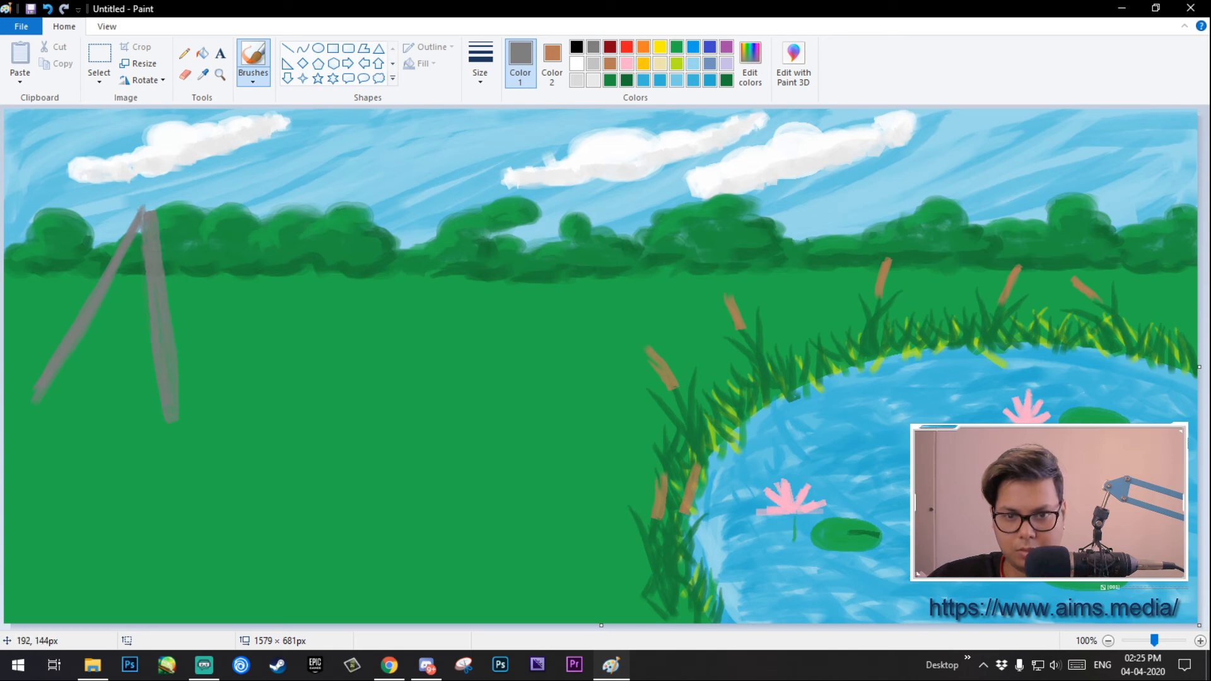
left_click_drag(149, 218, 103, 302)
mouse_move(150, 201)
left_mouse_down()
mouse_move(133, 221)
mouse_move(152, 199)
mouse_move(116, 241)
left_mouse_up()
Step: Paint the gray horizontal top beam of the swing frame and two splayed gray legs at its right end
mouse_move(156, 203)
left_mouse_down()
mouse_move(306, 200)
mouse_move(153, 196)
mouse_move(287, 196)
left_mouse_up()
key("ctrl+z")
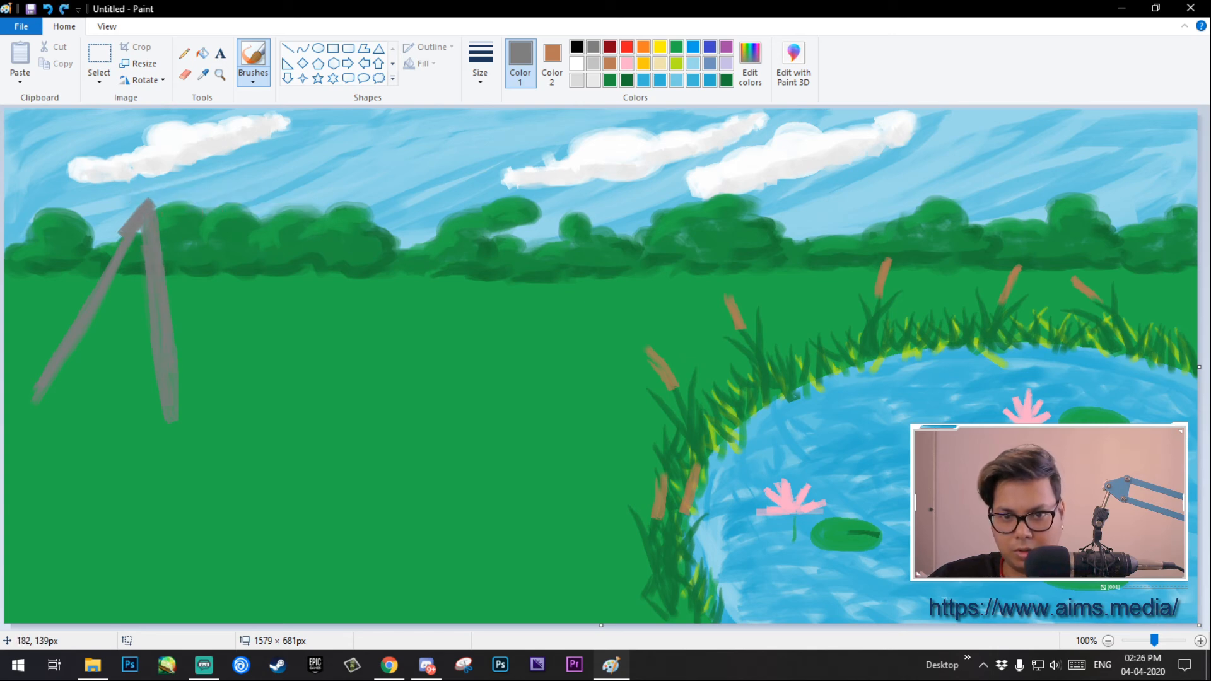
mouse_move(159, 205)
left_mouse_down()
mouse_move(367, 205)
mouse_move(449, 364)
left_mouse_up()
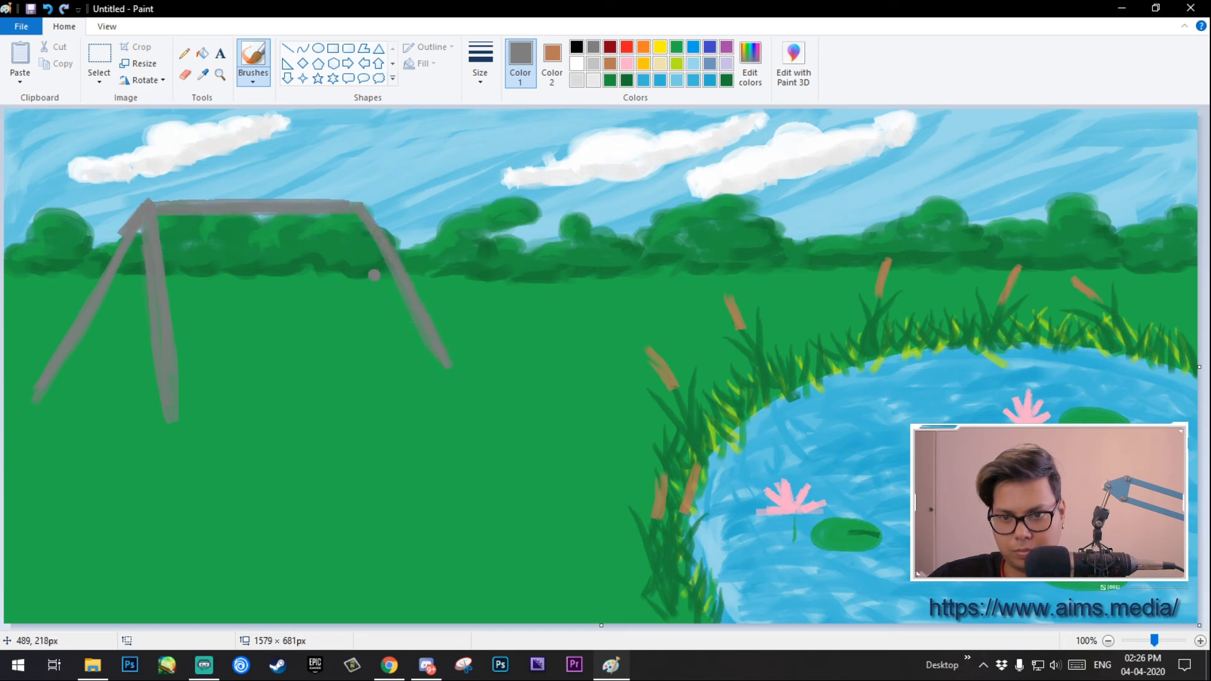
left_click_drag(350, 213, 330, 285)
left_click_drag(354, 214, 297, 370)
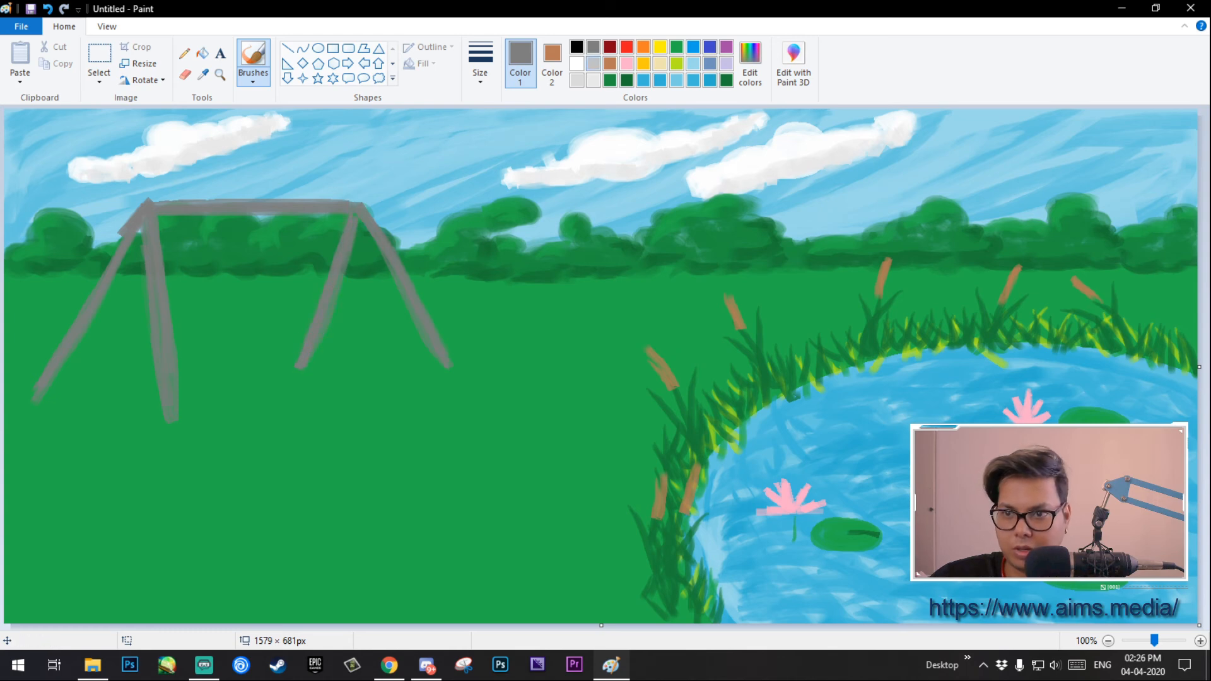
Step: With Color 1 set to light gray and a thinner brush, paint highlight lines along the swing frame's four legs and top beam
left_click(593, 64)
left_click(480, 63)
left_click(513, 163)
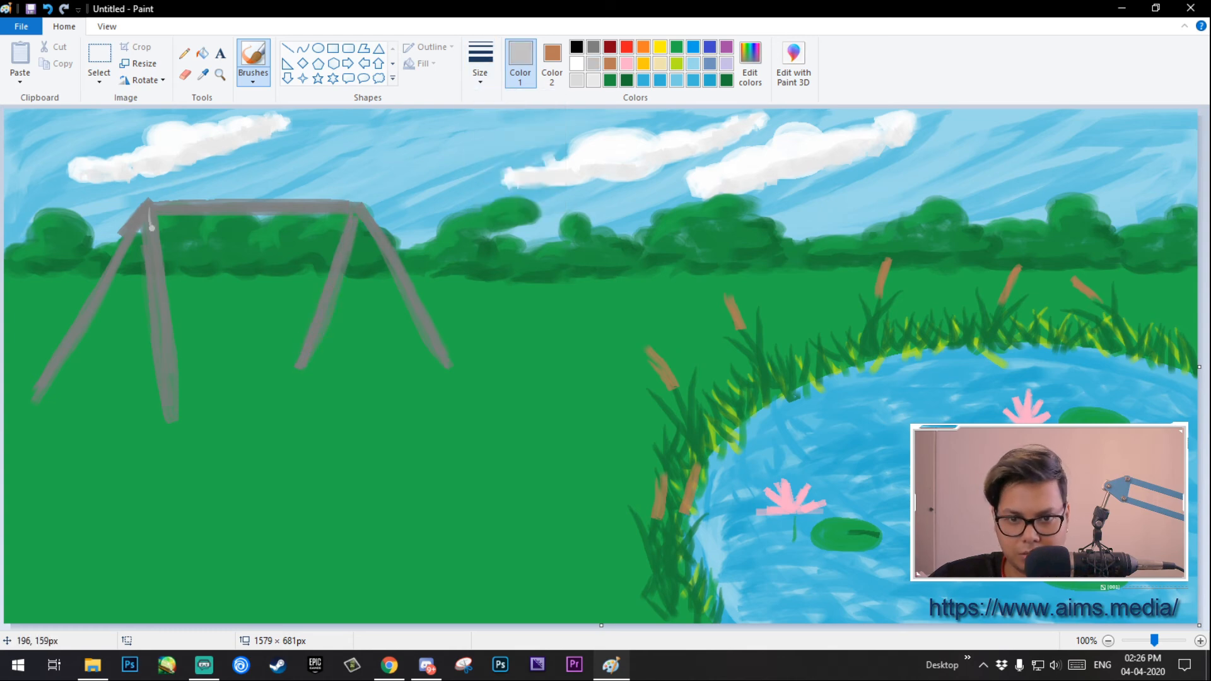
left_click_drag(152, 228, 177, 413)
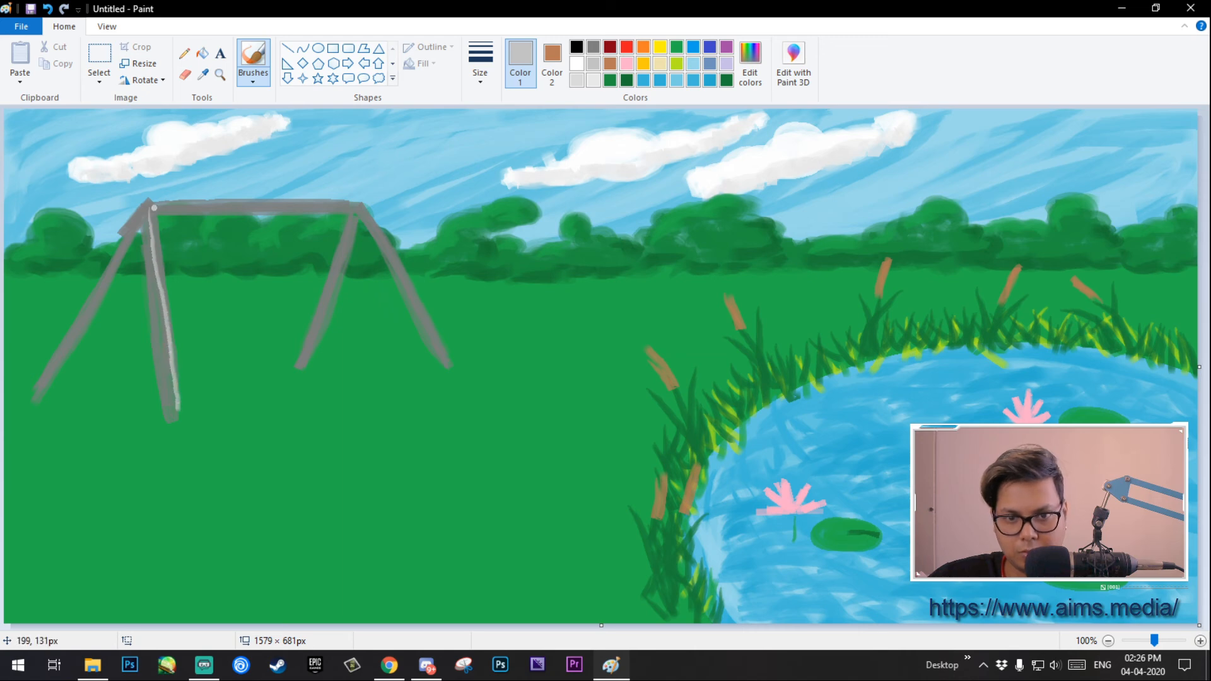
left_click_drag(154, 207, 38, 386)
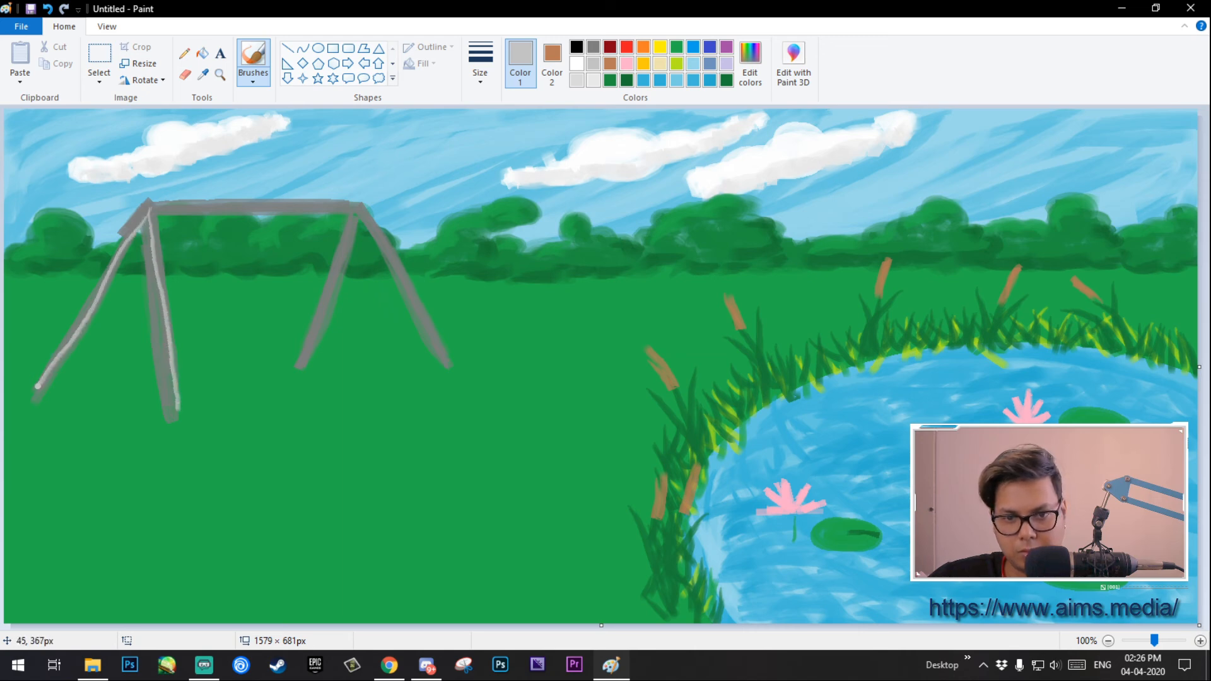
left_click_drag(153, 207, 359, 205)
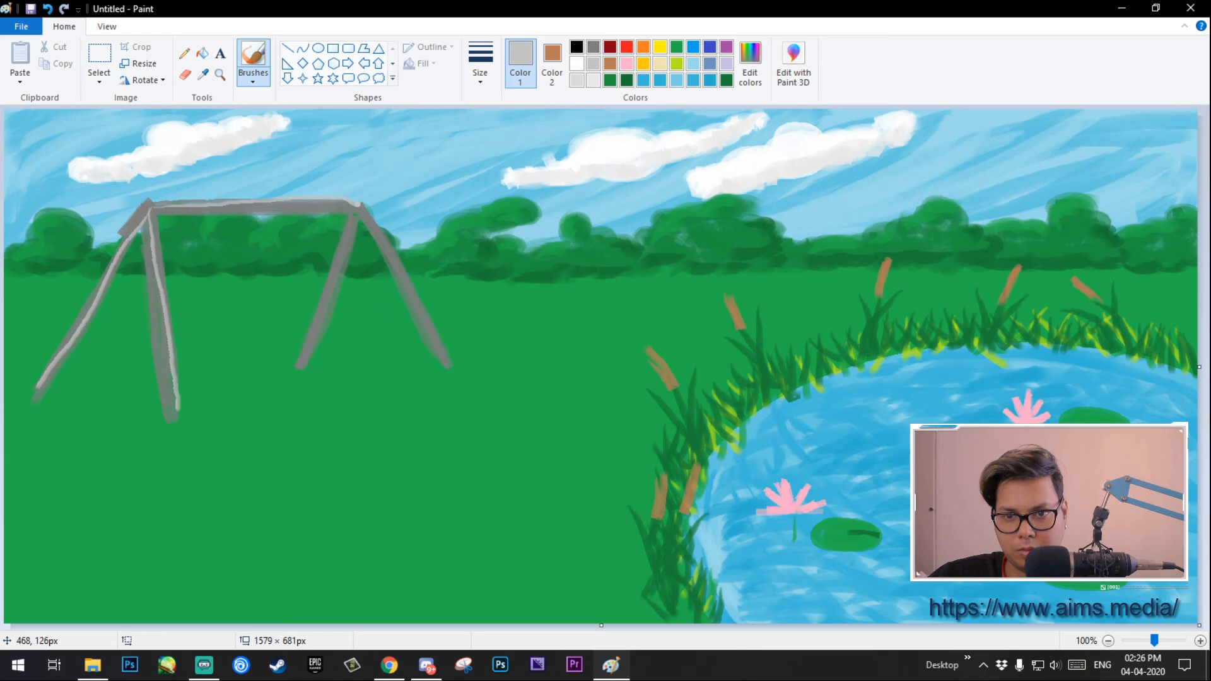
key("ctrl+z")
mouse_move(155, 203)
left_mouse_down()
mouse_move(364, 204)
mouse_move(444, 346)
left_mouse_up()
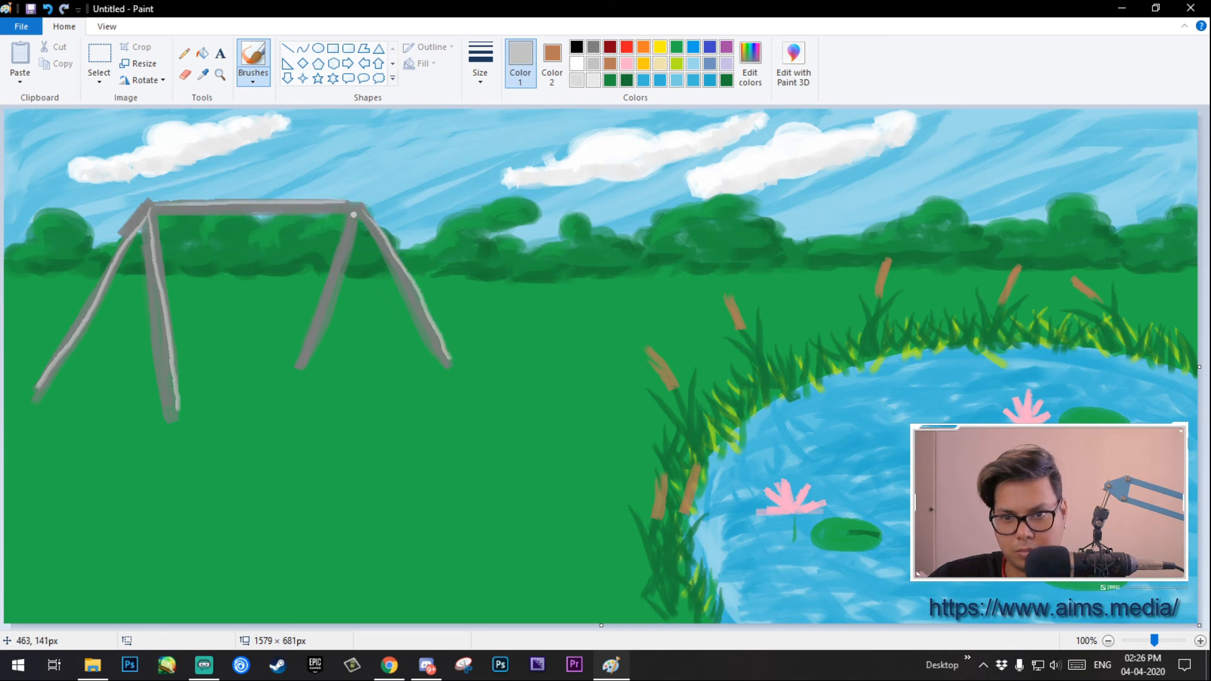
left_click_drag(355, 213, 292, 360)
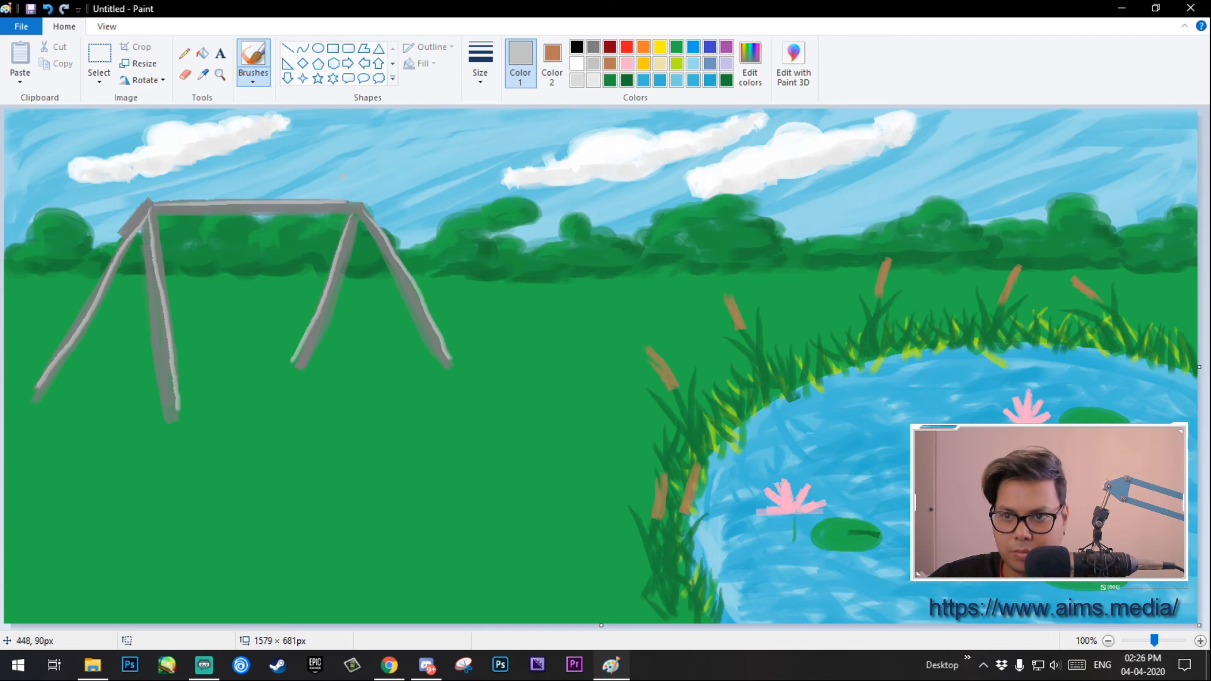
Step: Set Color 1 to red and paint two short rope fastenings around the swing's top beam, undoing the misshapen loops
left_click(626, 47)
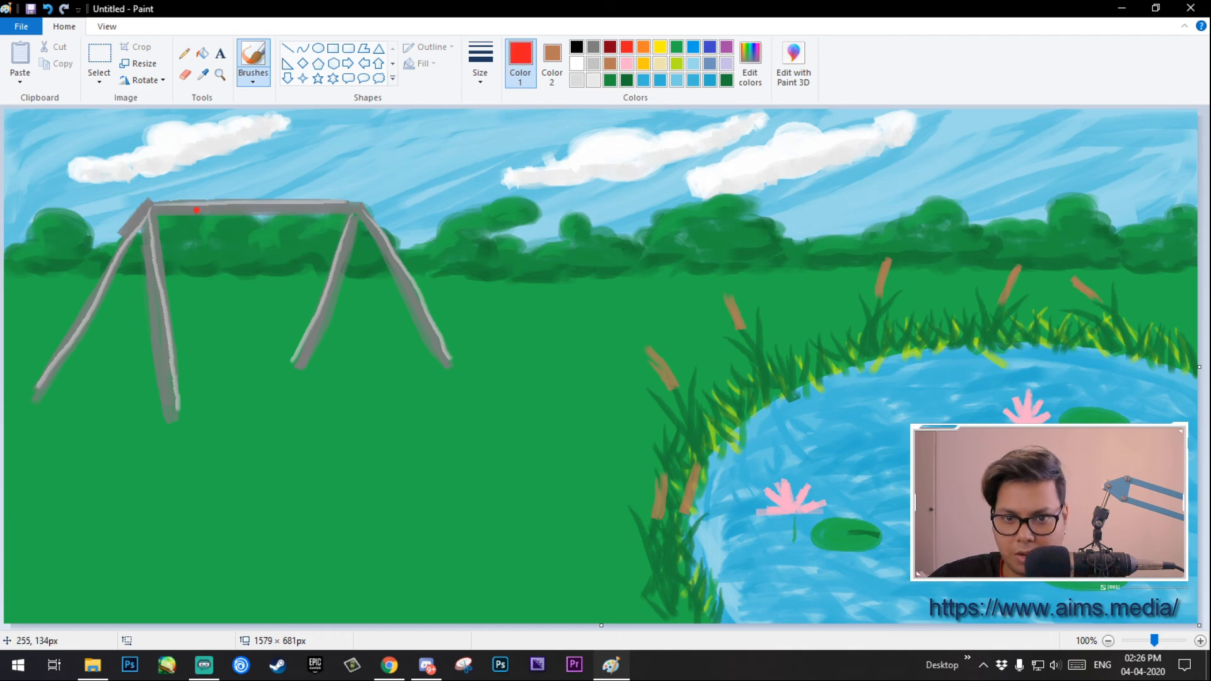
left_click_drag(198, 218, 208, 228)
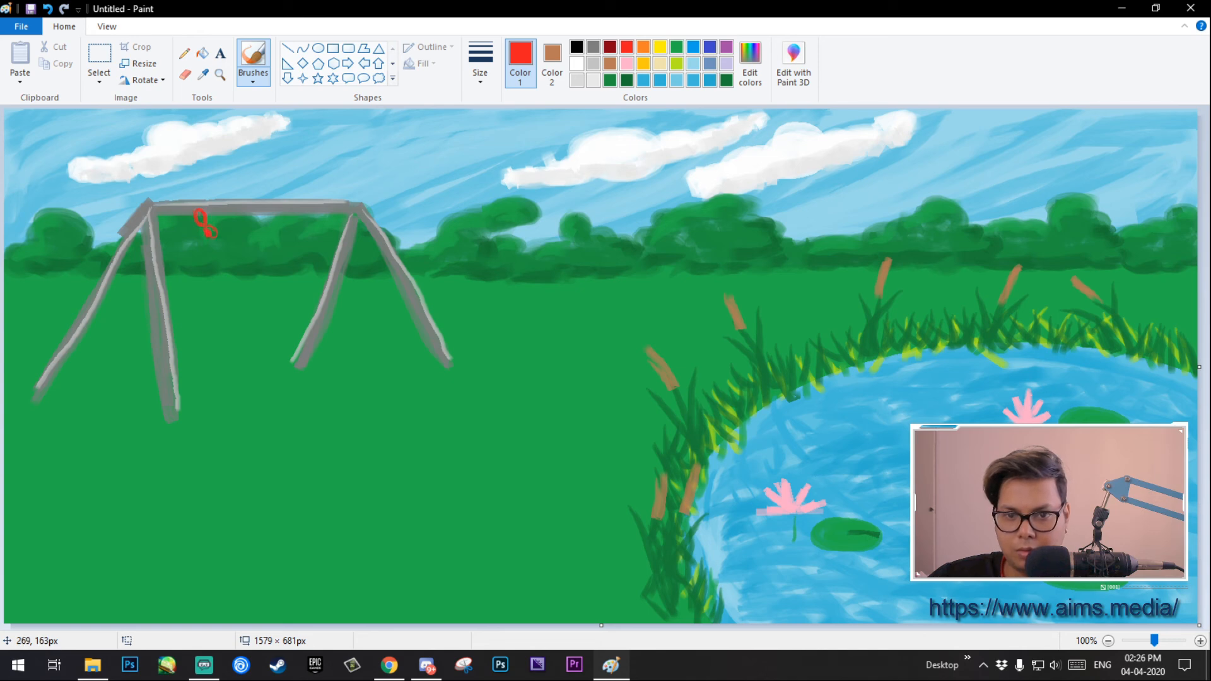
key("ctrl+z")
key("ctrl+z")
key("ctrl+z")
left_click(205, 210)
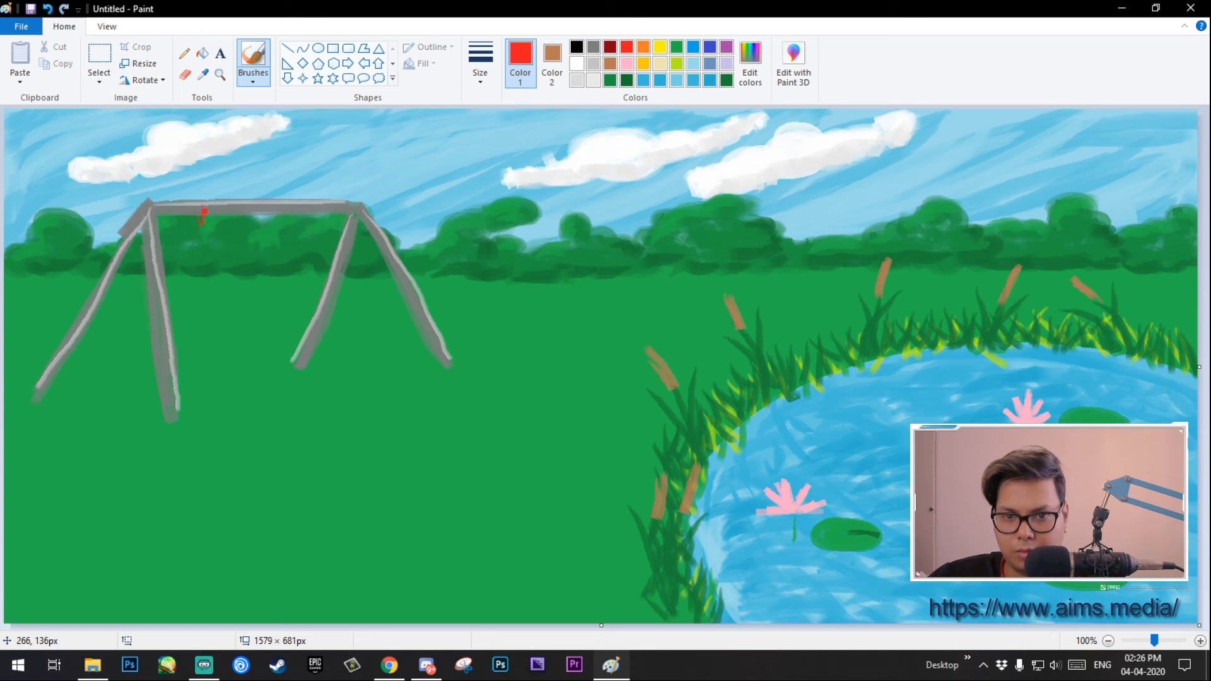
left_click_drag(204, 210, 205, 206)
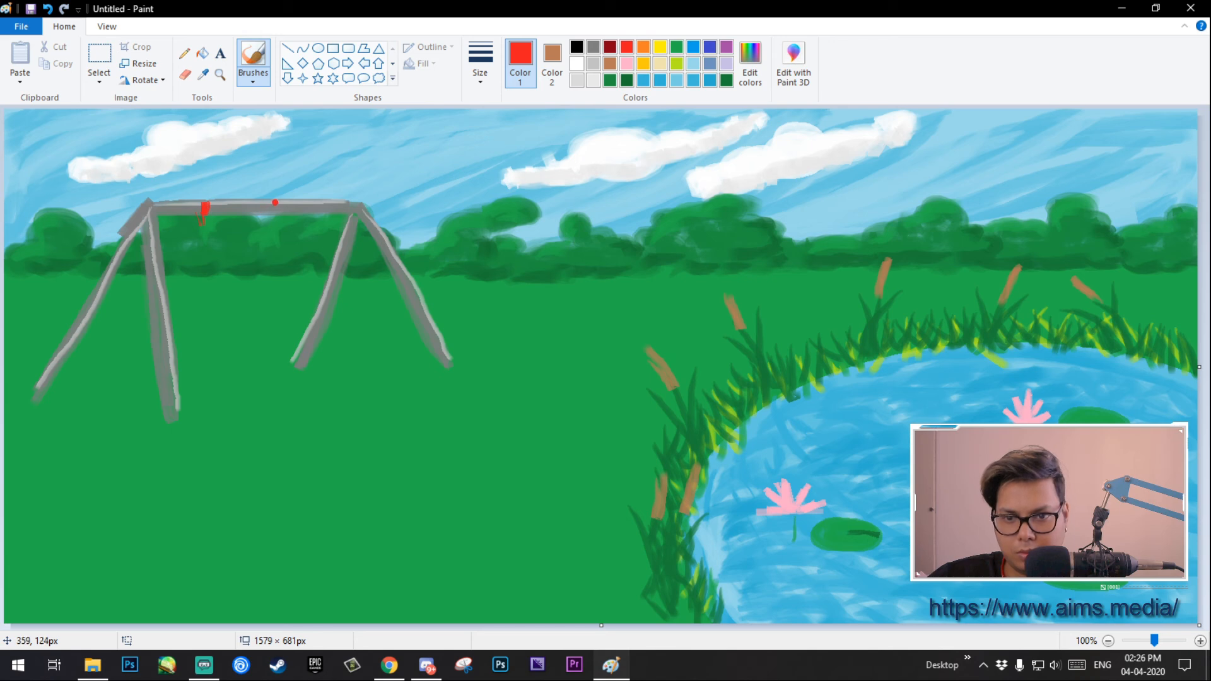
left_click_drag(283, 204, 281, 217)
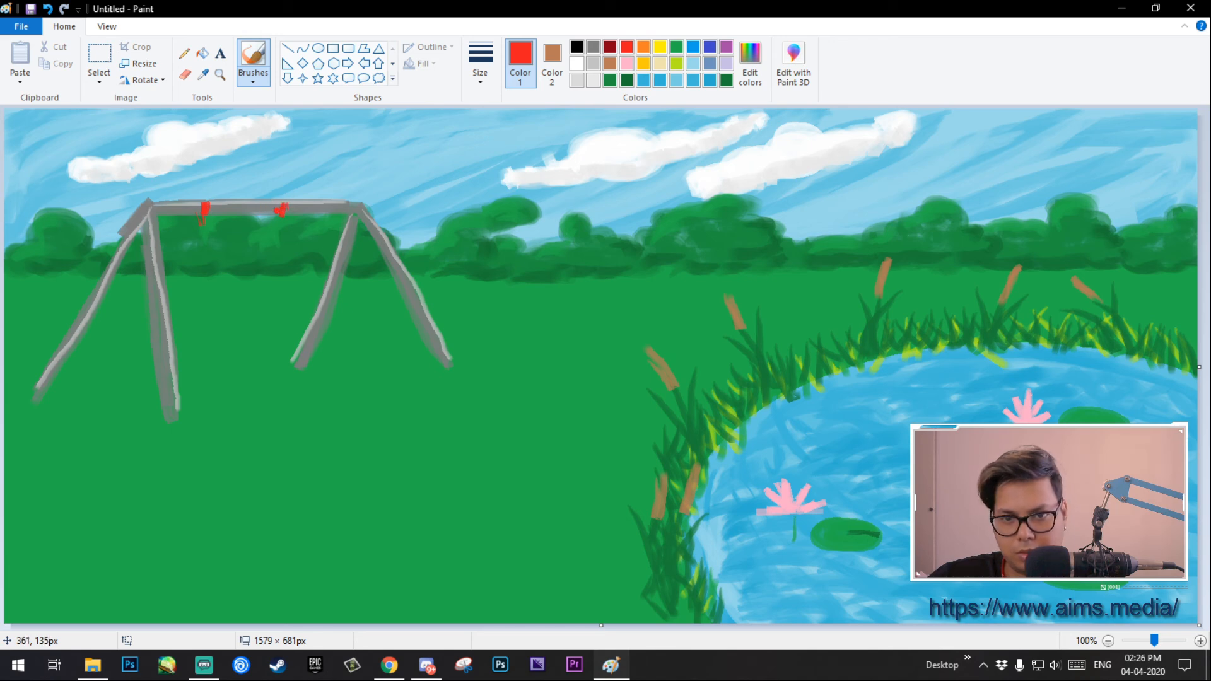
Step: Paint two curved red ropes hanging from the fastenings, each forking into two strands at its lower end
left_click_drag(208, 218, 238, 320)
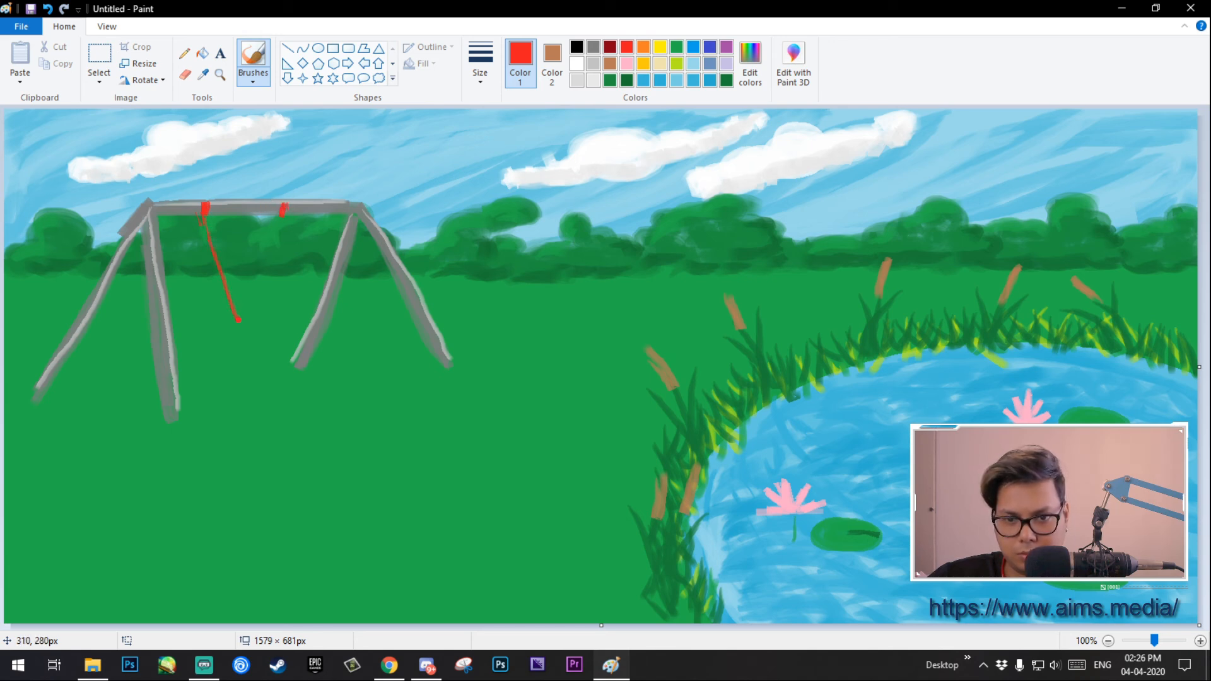
key("ctrl+z")
left_click_drag(202, 268, 217, 319)
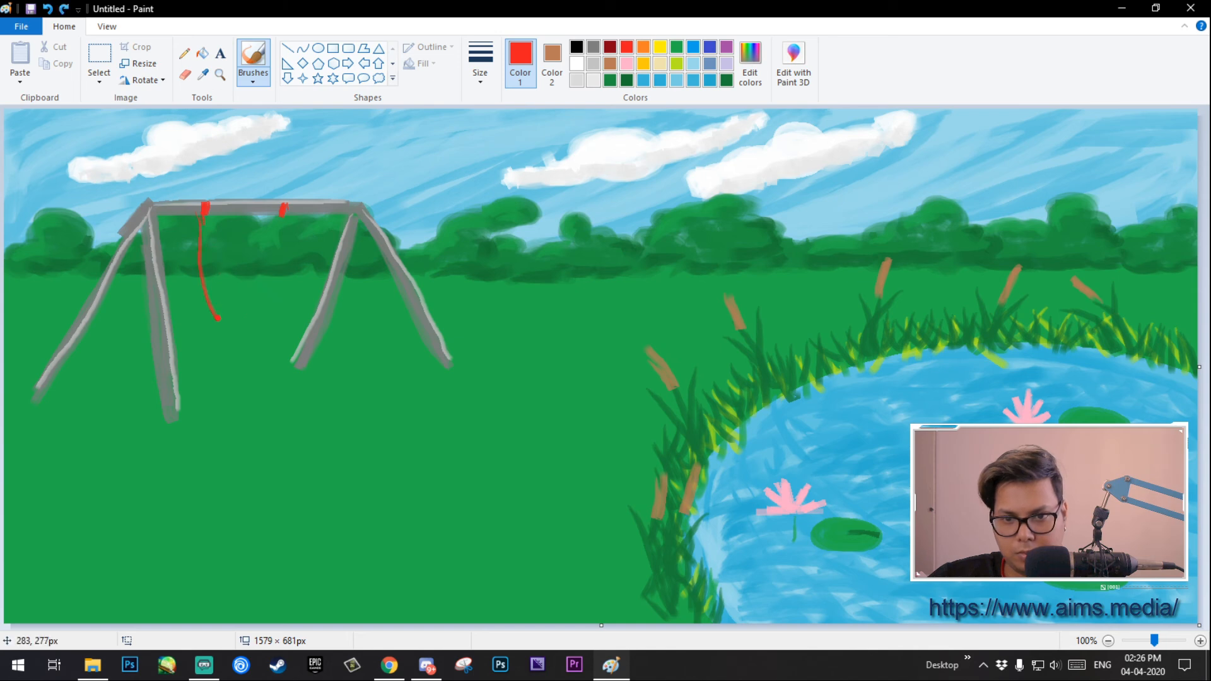
left_click_drag(205, 221, 214, 318)
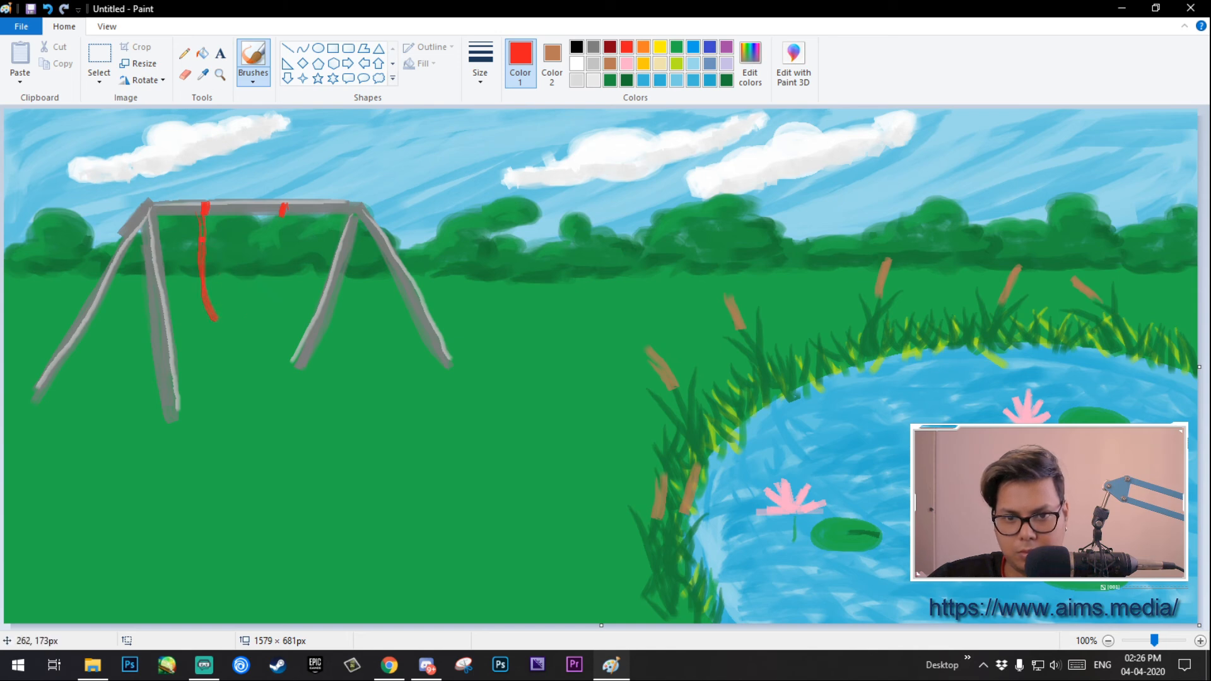
left_click_drag(282, 215, 284, 308)
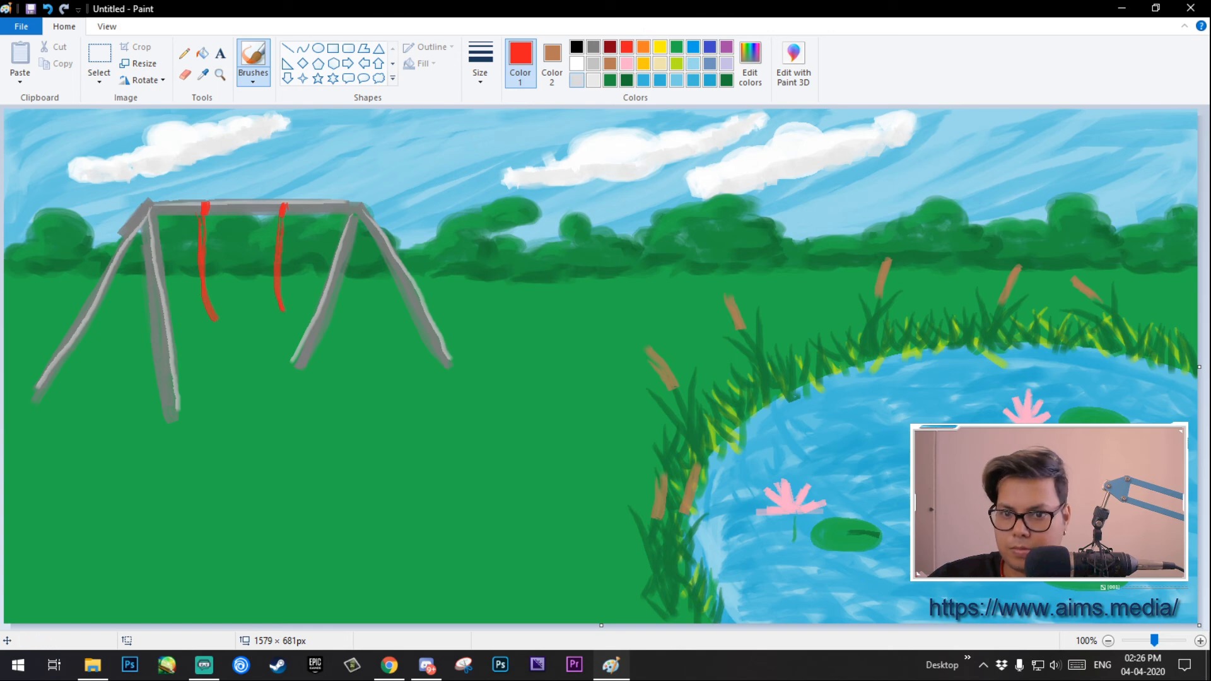
mouse_move(203, 304)
left_mouse_down()
mouse_move(198, 326)
mouse_move(205, 304)
left_mouse_up()
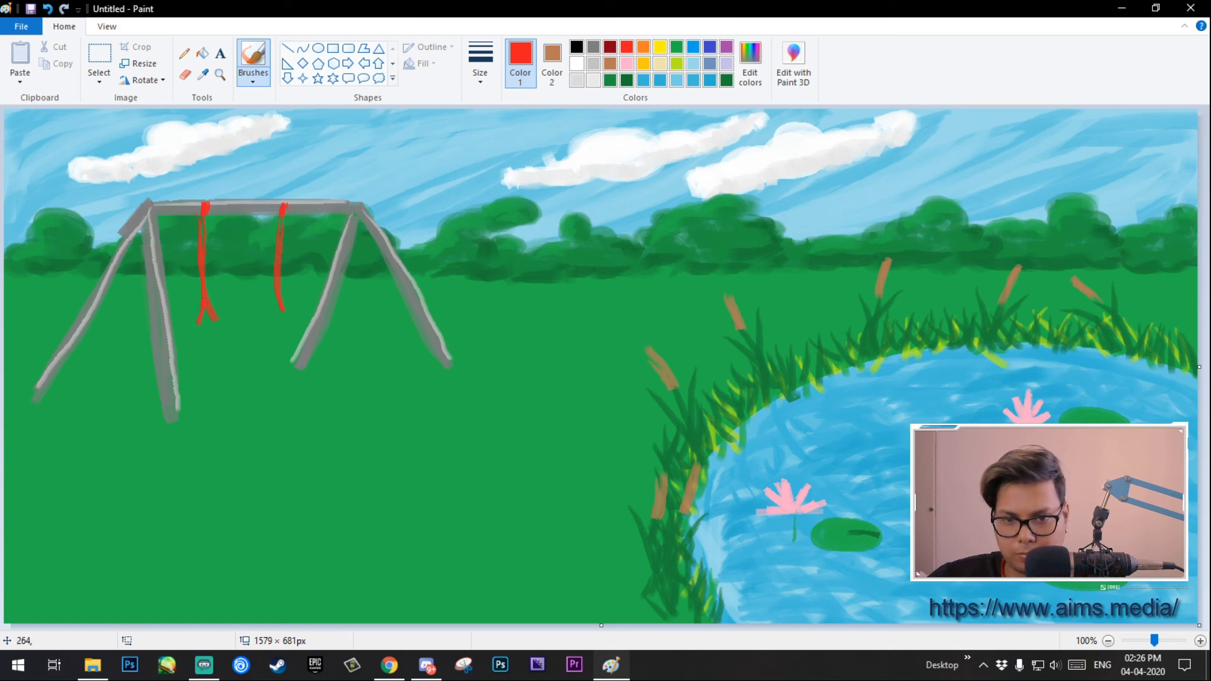
left_click_drag(275, 291, 264, 315)
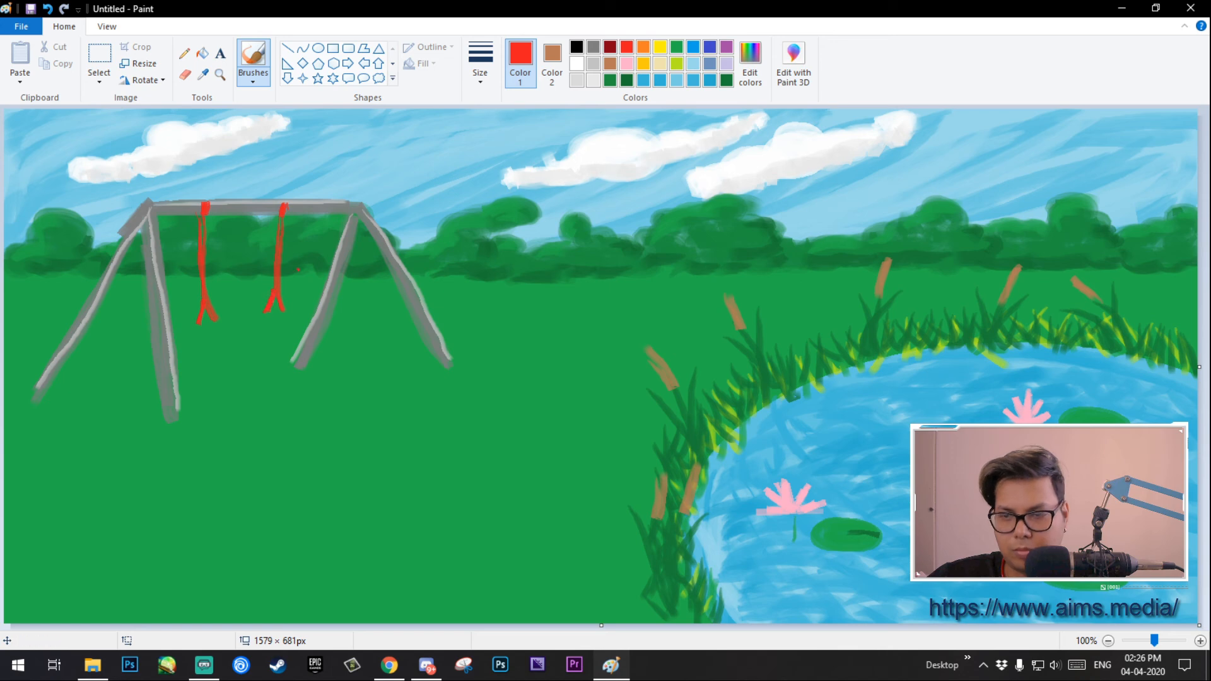
Step: Set Color 1 to brown and paint a flat filled seat between the lower ends of the swing ropes
left_click(610, 63)
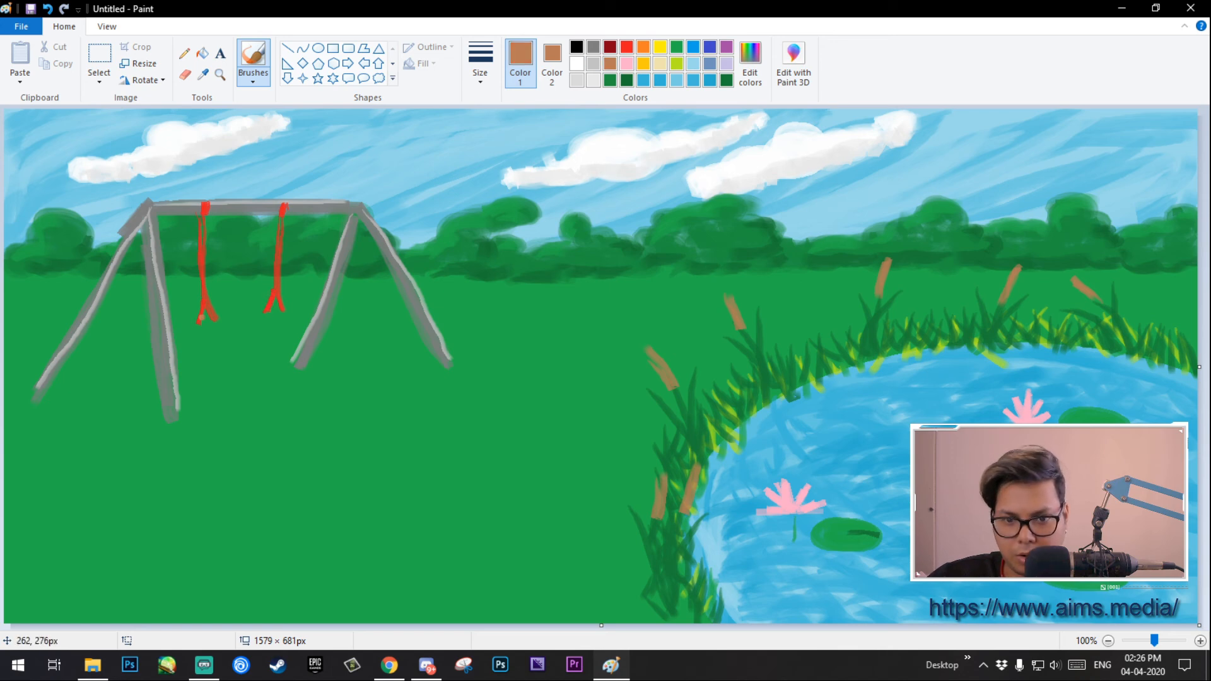
left_click_drag(203, 317, 219, 314)
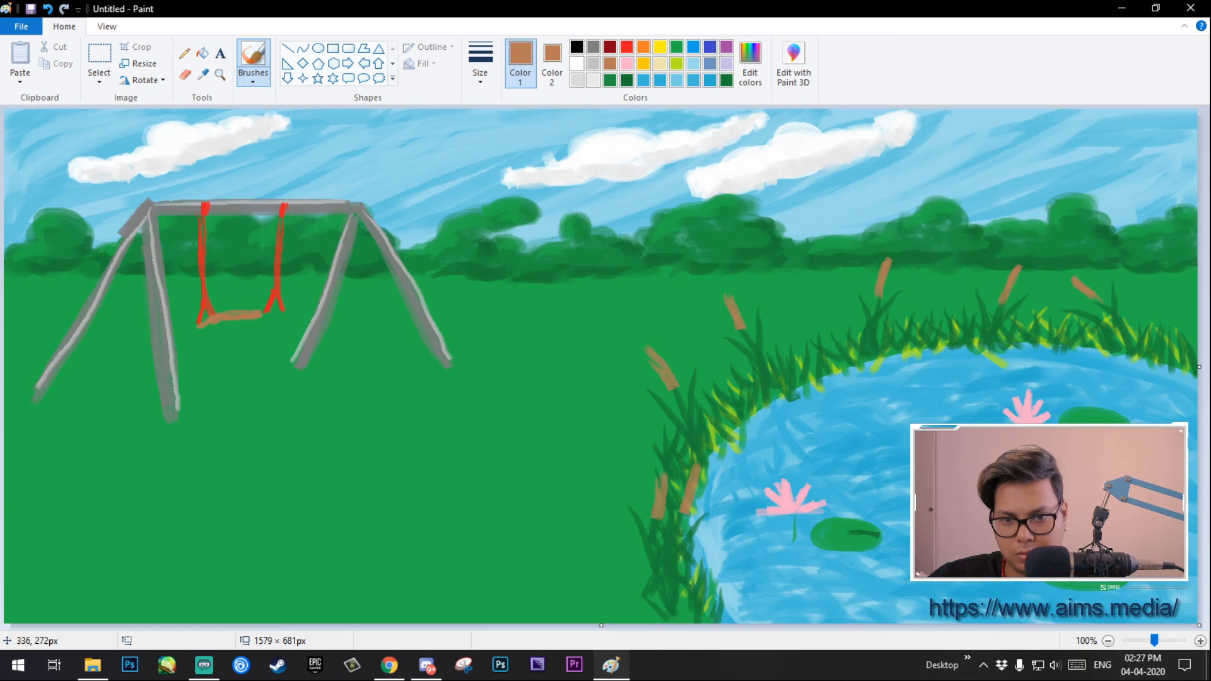
mouse_move(283, 318)
left_mouse_down()
mouse_move(266, 331)
mouse_move(223, 330)
left_mouse_up()
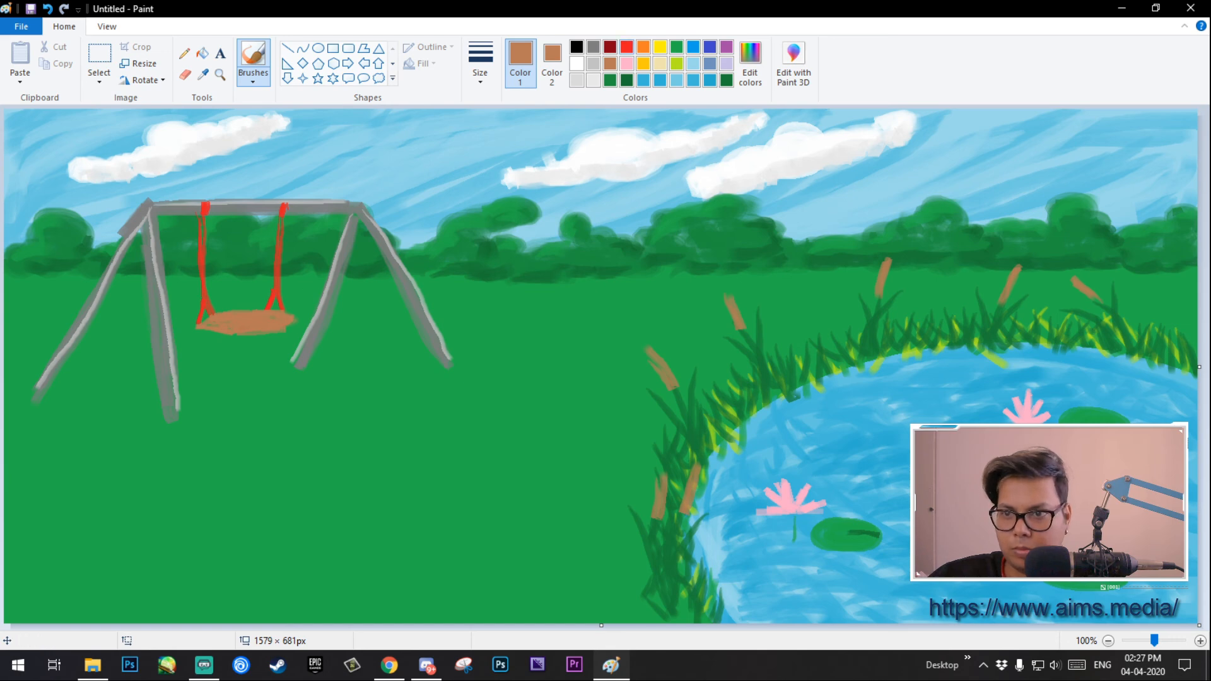
Step: Extend the forked rope ends over the seat in red and paint a dark red front edge along the seat
left_click(626, 47)
mouse_move(209, 307)
left_mouse_down()
mouse_move(224, 331)
mouse_move(265, 307)
mouse_move(258, 314)
mouse_move(285, 311)
mouse_move(271, 304)
left_mouse_up()
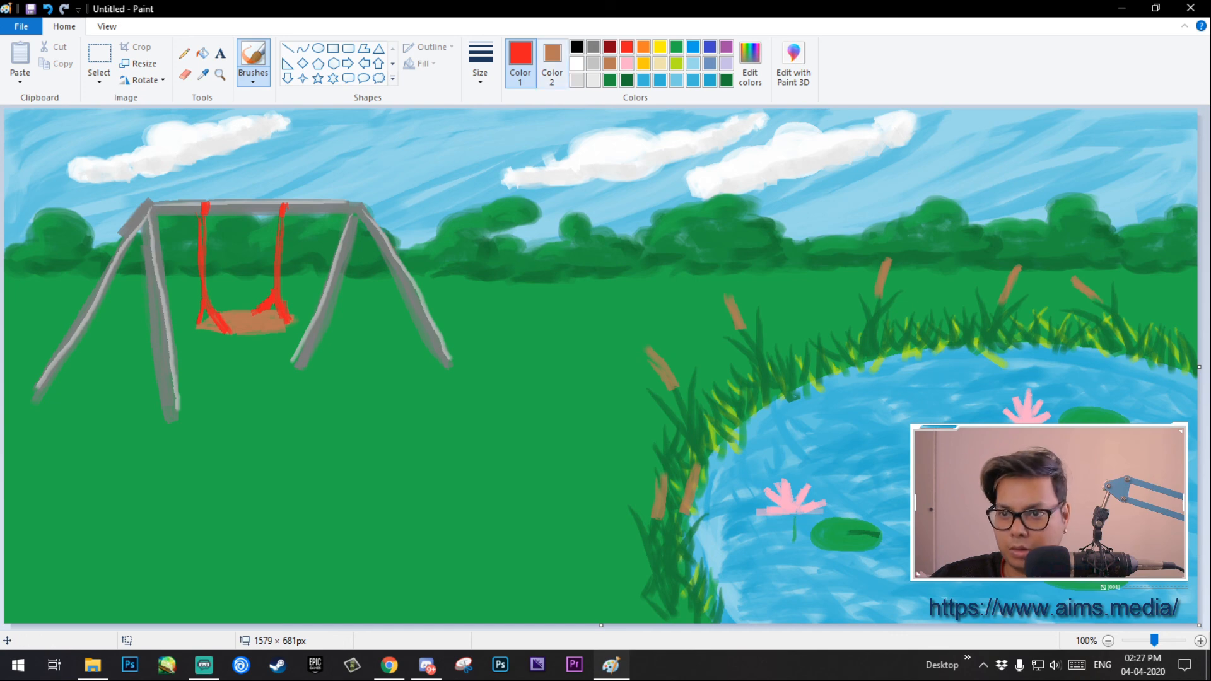
left_click(610, 47)
mouse_move(237, 331)
left_mouse_down()
mouse_move(293, 325)
mouse_move(201, 328)
mouse_move(227, 335)
mouse_move(216, 333)
left_mouse_up()
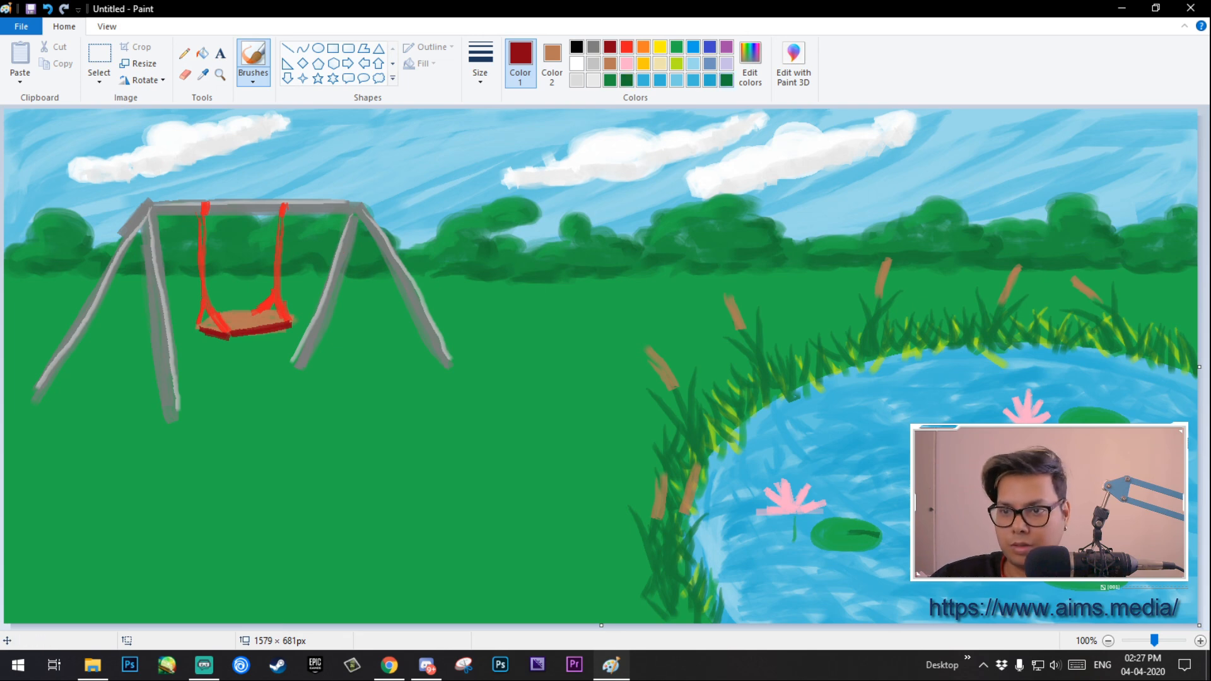
Step: Paint small tufts of dark green and lime grass blades around the feet of the swing's four legs
left_click(676, 46)
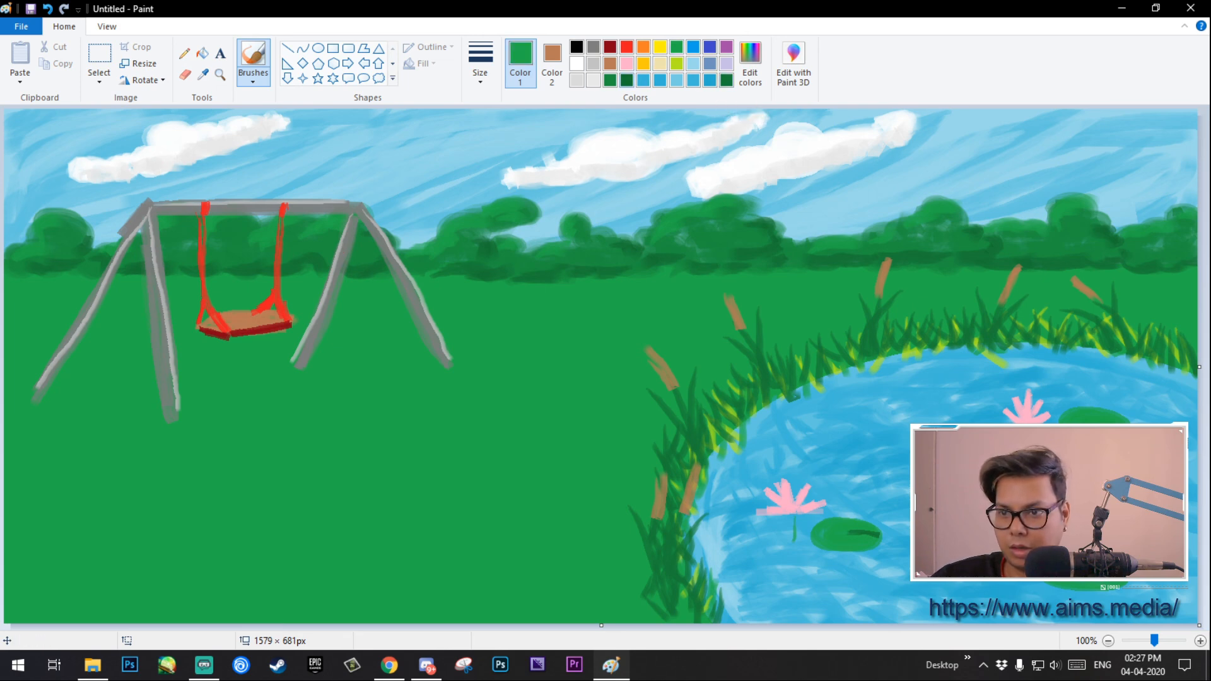
left_click(626, 79)
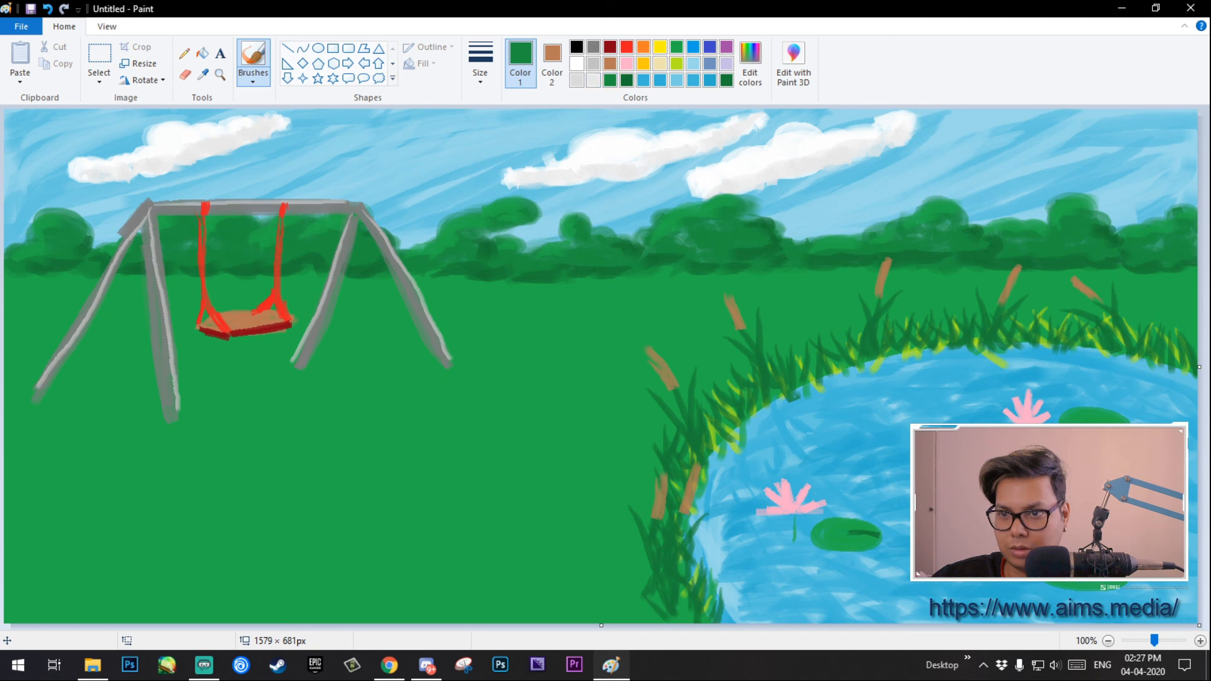
mouse_move(38, 404)
left_mouse_down()
mouse_move(31, 387)
mouse_move(48, 373)
mouse_move(37, 376)
mouse_move(42, 395)
mouse_move(47, 380)
mouse_move(27, 380)
left_mouse_up()
left_click(554, 71)
left_click(676, 64)
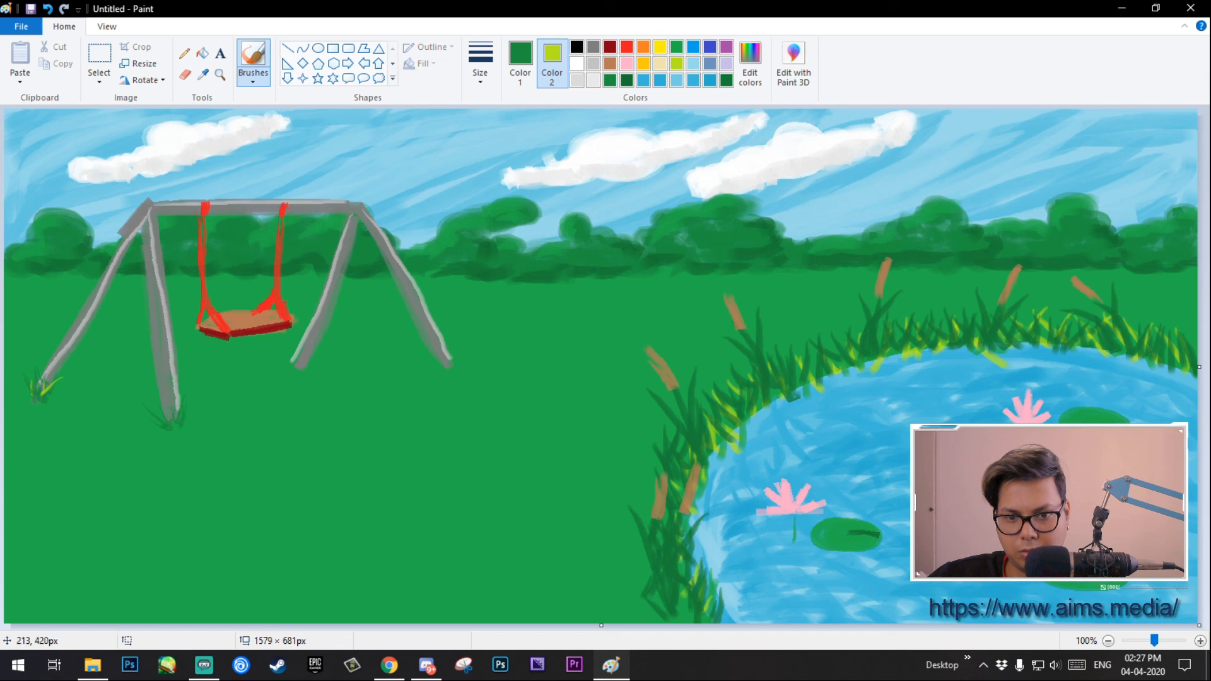
mouse_move(172, 413)
left_mouse_down()
mouse_move(179, 400)
mouse_move(190, 405)
mouse_move(155, 402)
left_mouse_up()
mouse_move(294, 371)
left_mouse_down()
mouse_move(297, 359)
mouse_move(308, 363)
mouse_move(302, 347)
mouse_move(299, 357)
mouse_move(318, 347)
left_mouse_up()
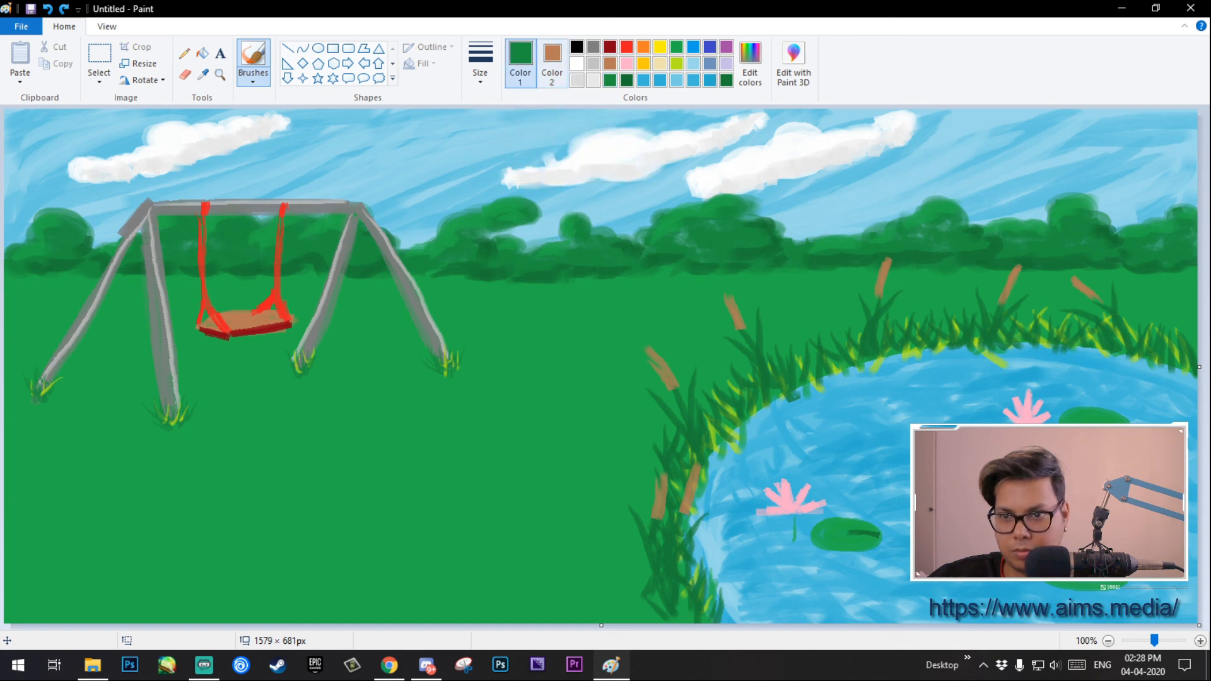
Step: Set the brush to the thickest size, Color 1 to dark green and Color 2 to lime
left_click(479, 63)
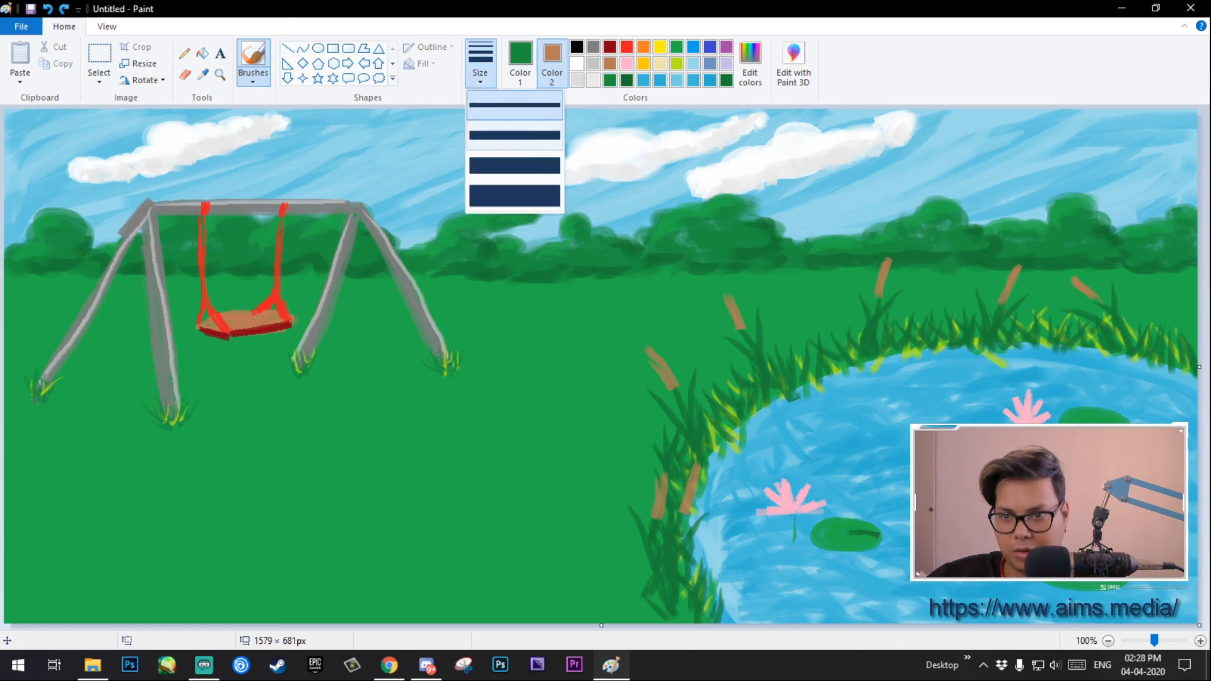
left_click(514, 194)
left_click_drag(208, 382, 279, 410)
key("ctrl+z")
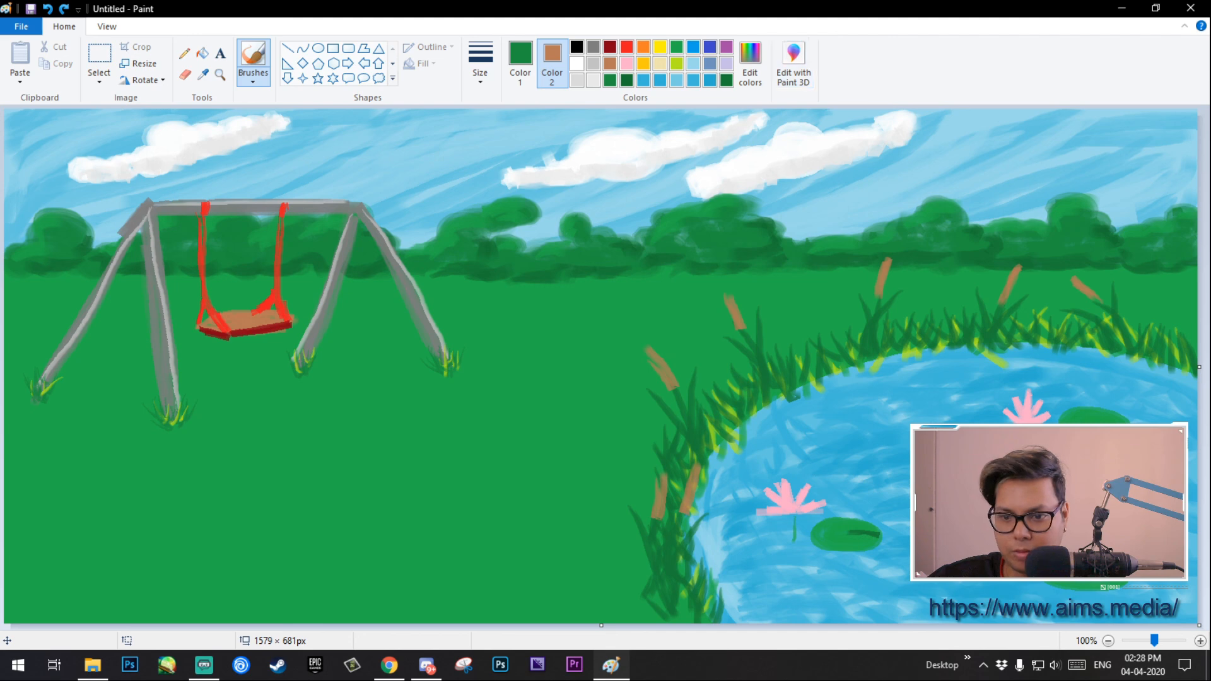
left_click(479, 63)
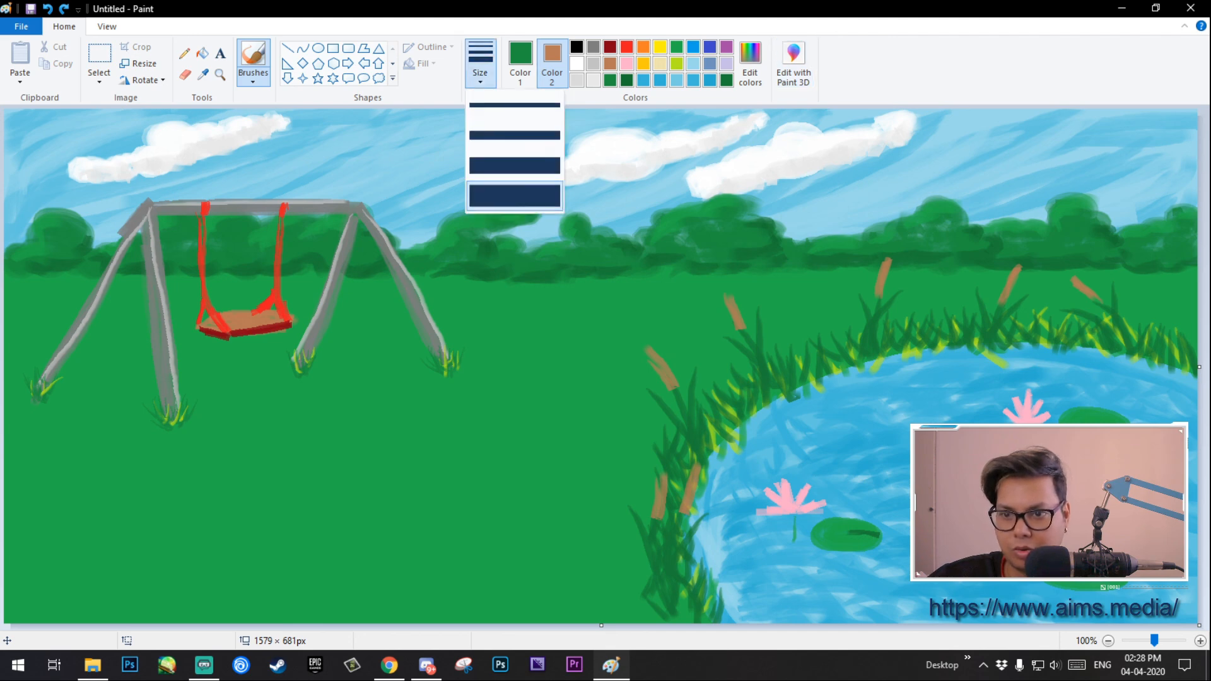
left_click(514, 196)
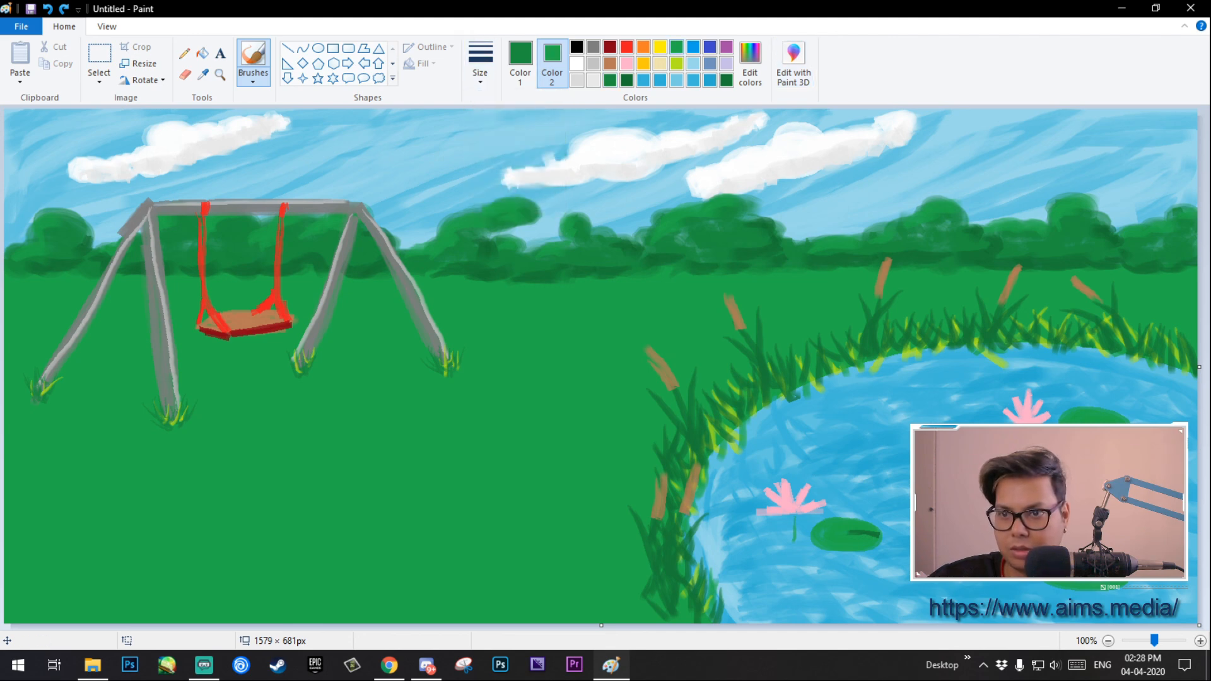
left_click(520, 59)
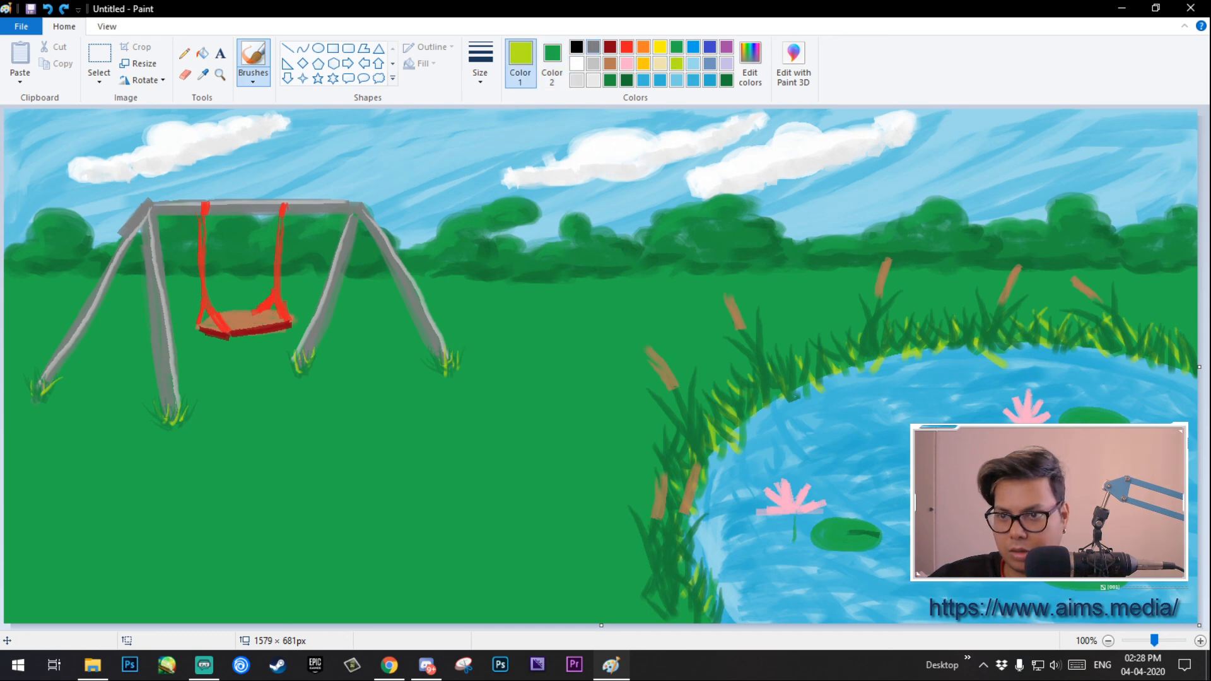
left_click(676, 47)
left_click(551, 63)
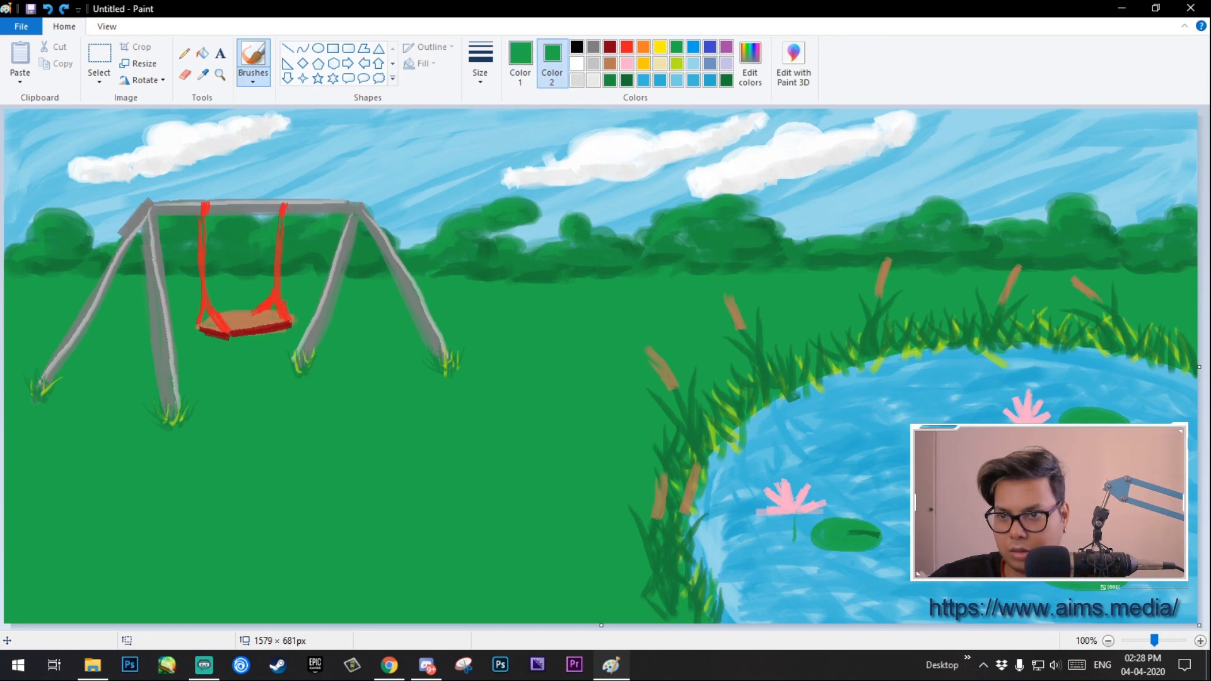
left_click(521, 63)
left_click(551, 63)
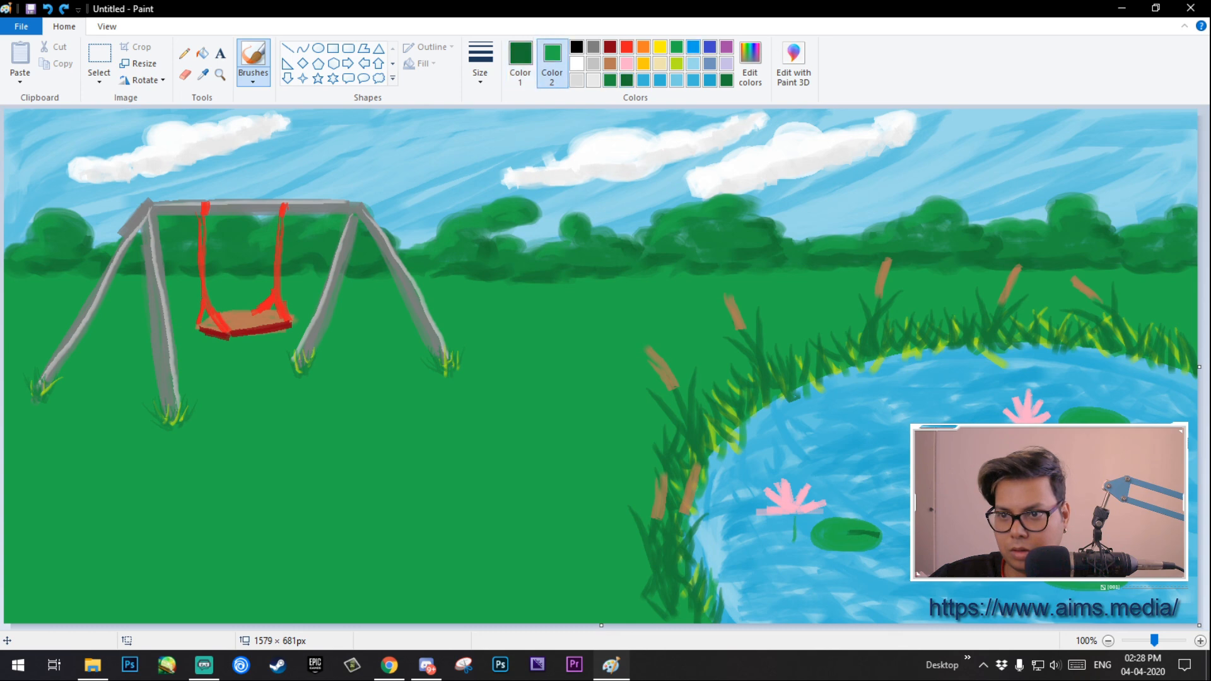
left_click(676, 64)
Step: Paint tall, thick, overlapping dark green grass blades across the foreground from the canvas edge to the pond, undoing the first blade
left_click_drag(95, 476, 56, 612)
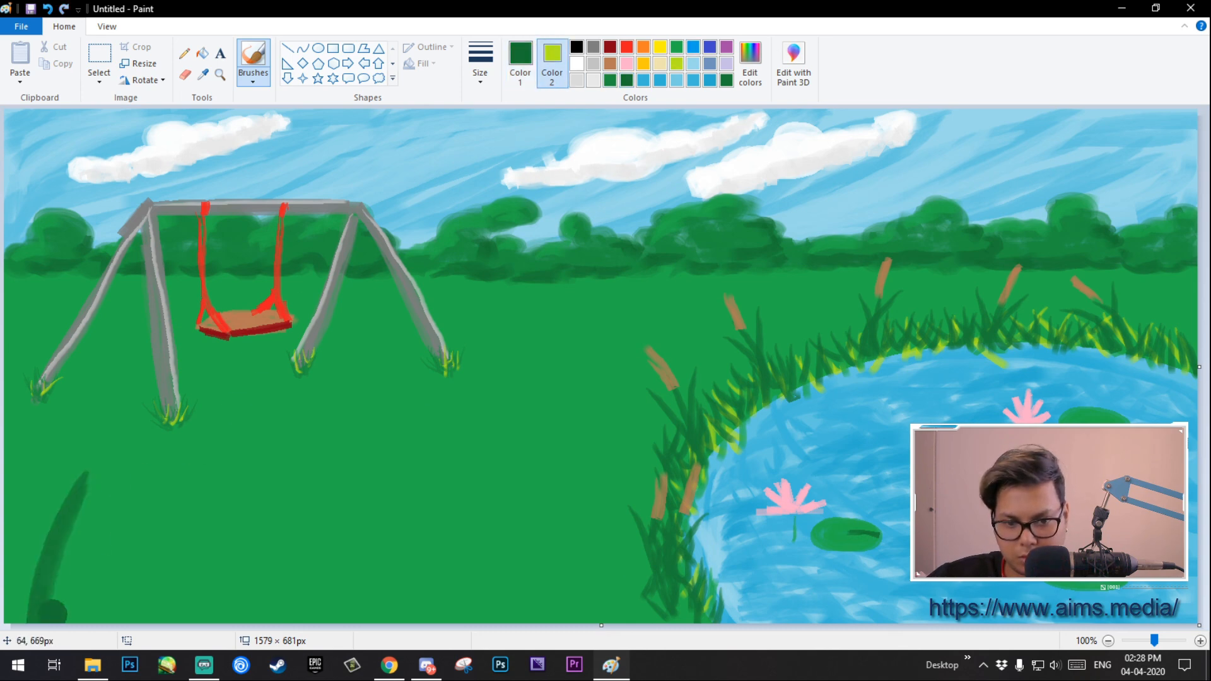
key("ctrl+z")
mouse_move(101, 419)
left_mouse_down()
mouse_move(57, 558)
mouse_move(13, 621)
left_mouse_up()
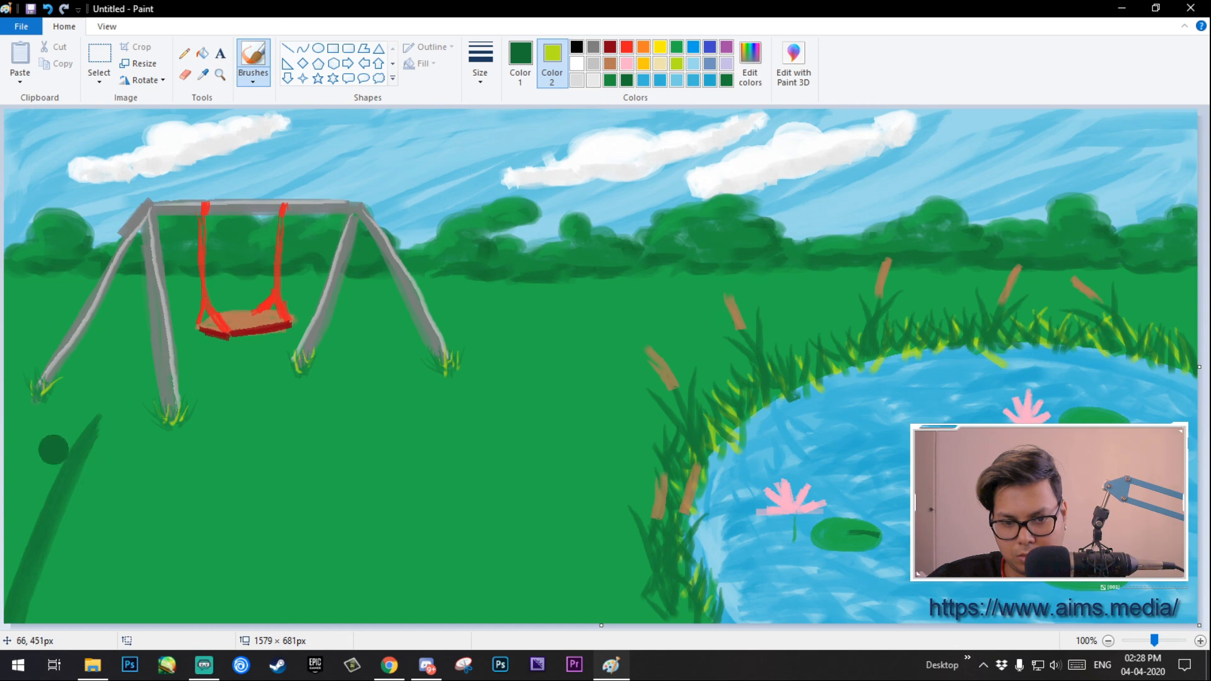
left_click_drag(51, 456, 144, 621)
left_click_drag(115, 478, 184, 619)
left_click_drag(265, 464, 172, 598)
left_click_drag(214, 473, 134, 617)
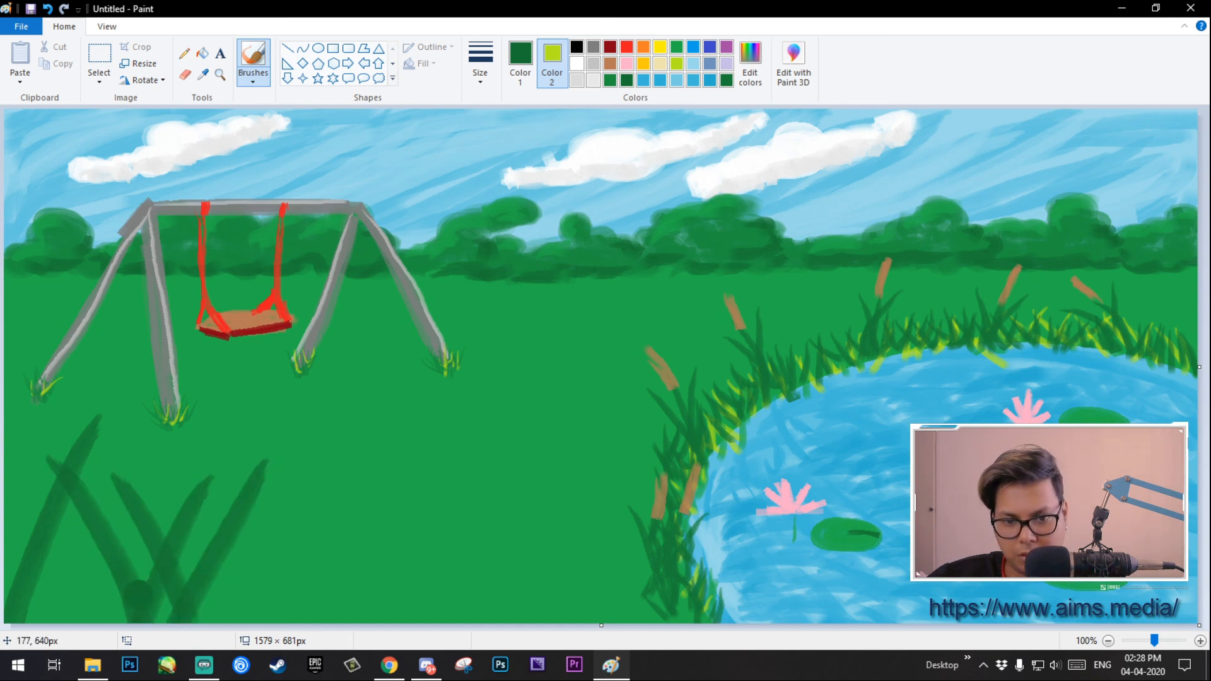
left_click_drag(100, 465, 66, 605)
left_click_drag(45, 420, 34, 615)
left_click_drag(336, 446, 221, 596)
left_click_drag(195, 477, 301, 610)
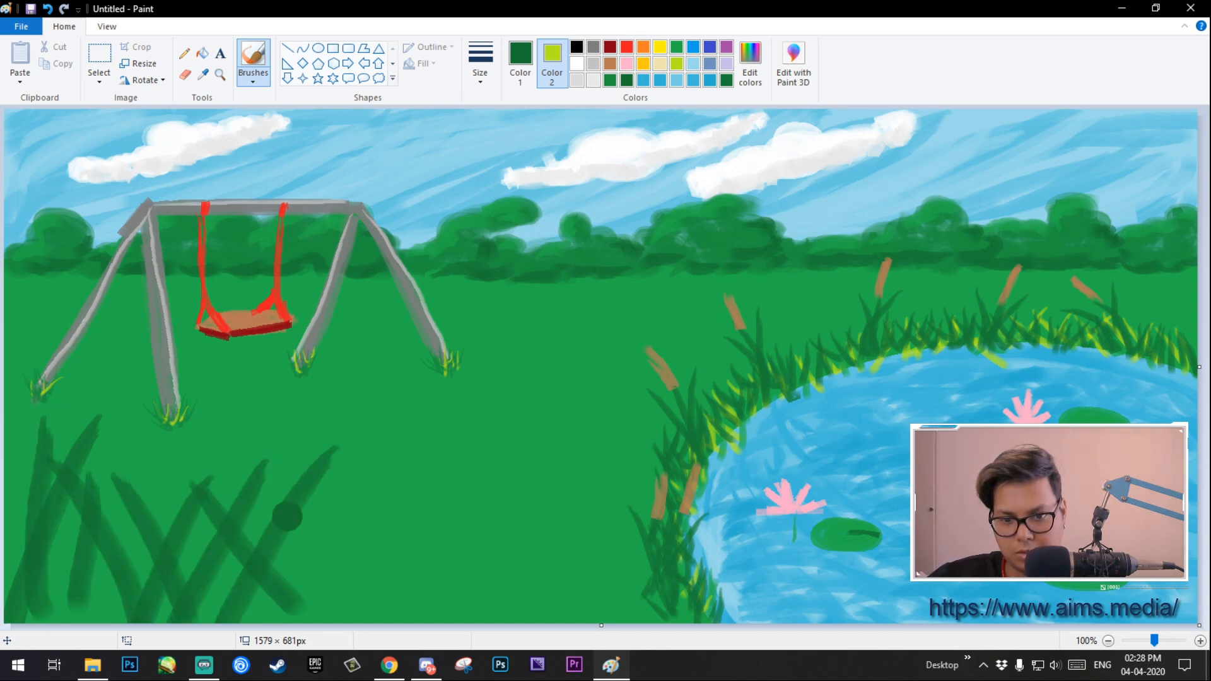
left_click_drag(292, 480, 386, 618)
left_click_drag(331, 474, 445, 620)
left_click_drag(445, 479, 464, 615)
left_click_drag(467, 449, 472, 615)
left_click_drag(397, 408, 450, 616)
left_click_drag(334, 452, 438, 613)
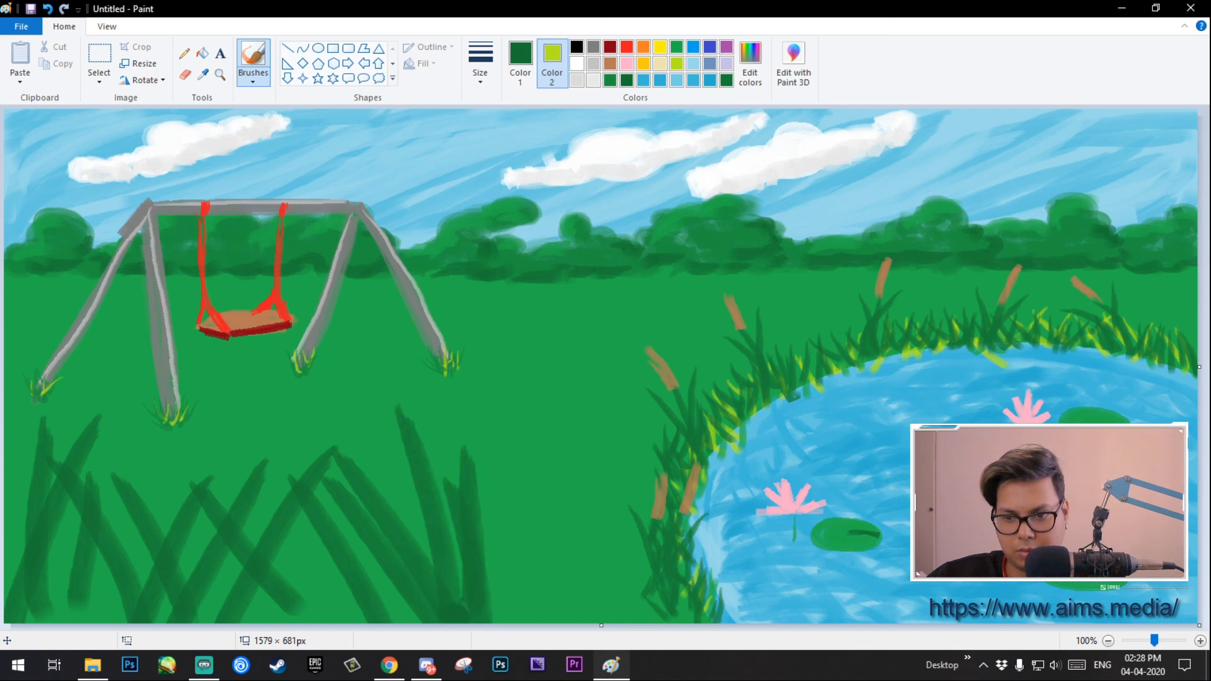
mouse_move(478, 438)
left_mouse_down()
mouse_move(571, 619)
mouse_move(593, 609)
left_mouse_up()
left_click_drag(593, 463, 652, 621)
mouse_move(665, 474)
left_mouse_down()
mouse_move(646, 621)
mouse_move(657, 621)
left_mouse_up()
left_click_drag(591, 468, 492, 621)
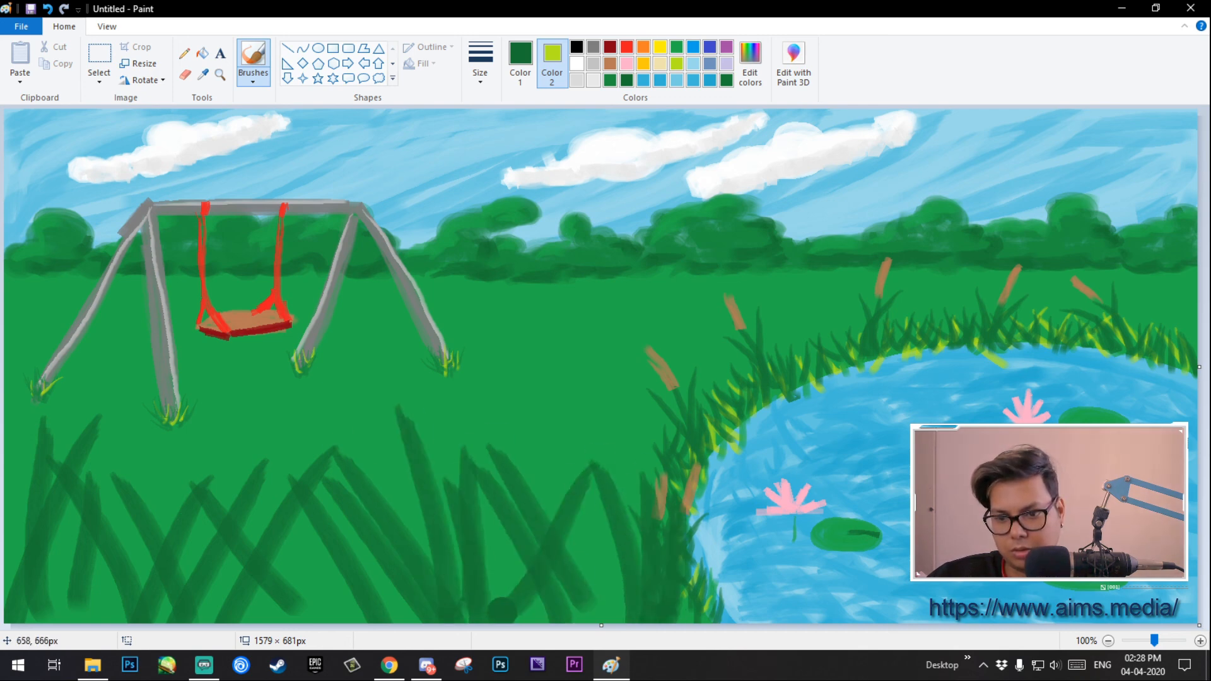
left_click_drag(544, 463, 504, 621)
left_click_drag(504, 517, 479, 548)
left_click_drag(344, 449, 208, 622)
left_click_drag(214, 517, 133, 596)
left_click_drag(126, 492, 63, 589)
Step: Paint tall, crossing lime grass blades over the dark green ones across the whole foreground
left_click_drag(14, 458, 71, 609)
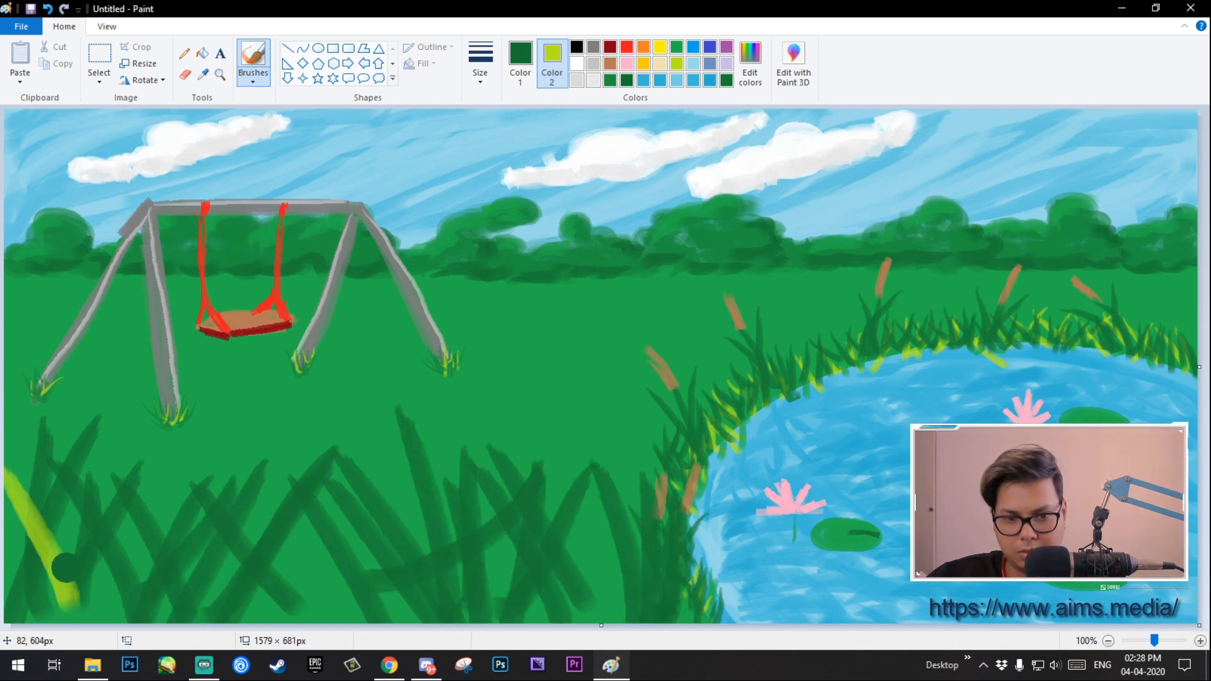
left_click_drag(63, 446, 101, 621)
left_click_drag(145, 467, 144, 621)
left_click_drag(298, 486, 162, 622)
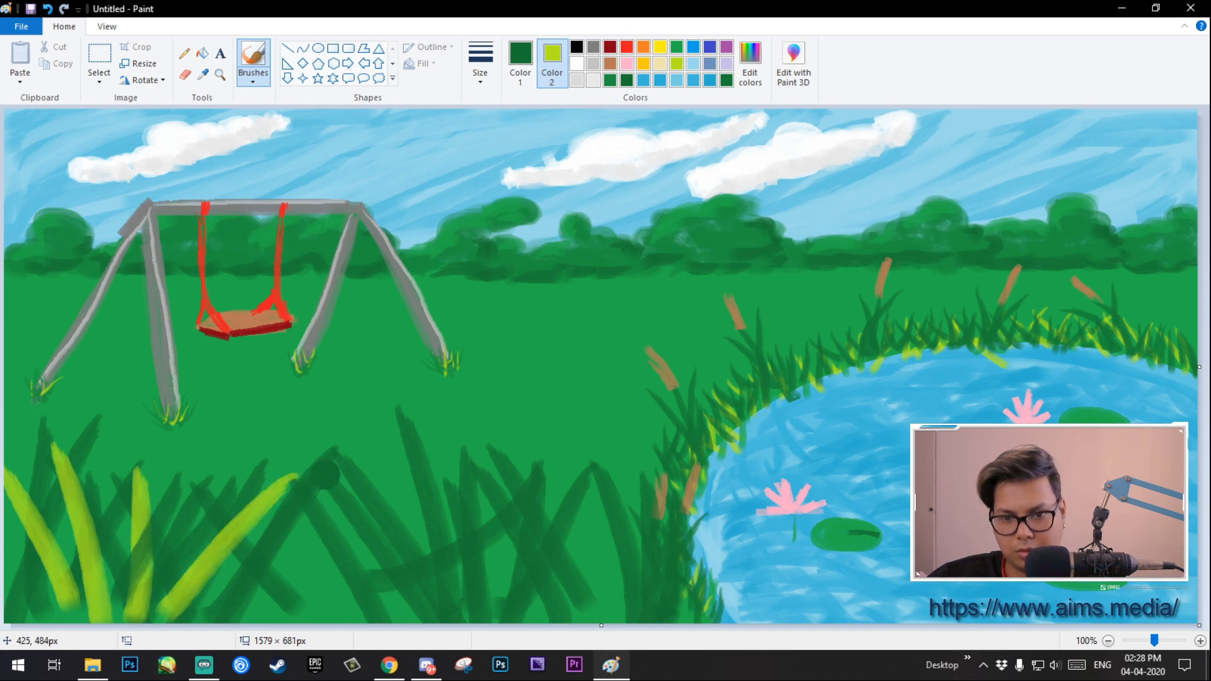
left_click_drag(329, 475, 304, 618)
left_click_drag(259, 495, 308, 615)
left_click_drag(376, 487, 459, 615)
left_click_drag(508, 511, 540, 617)
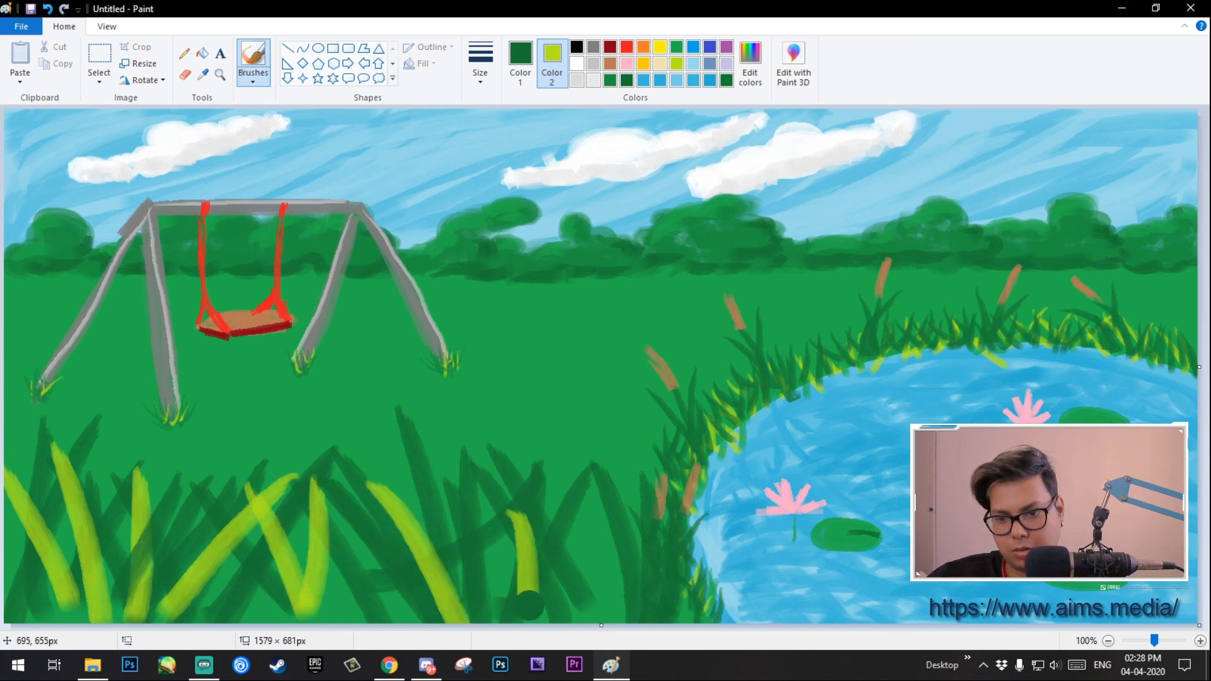
left_click_drag(525, 482, 591, 621)
left_click_drag(608, 489, 638, 621)
mouse_move(507, 470)
left_mouse_down()
mouse_move(513, 492)
mouse_move(408, 618)
left_mouse_up()
left_click_drag(421, 464, 336, 615)
left_click_drag(359, 487, 275, 605)
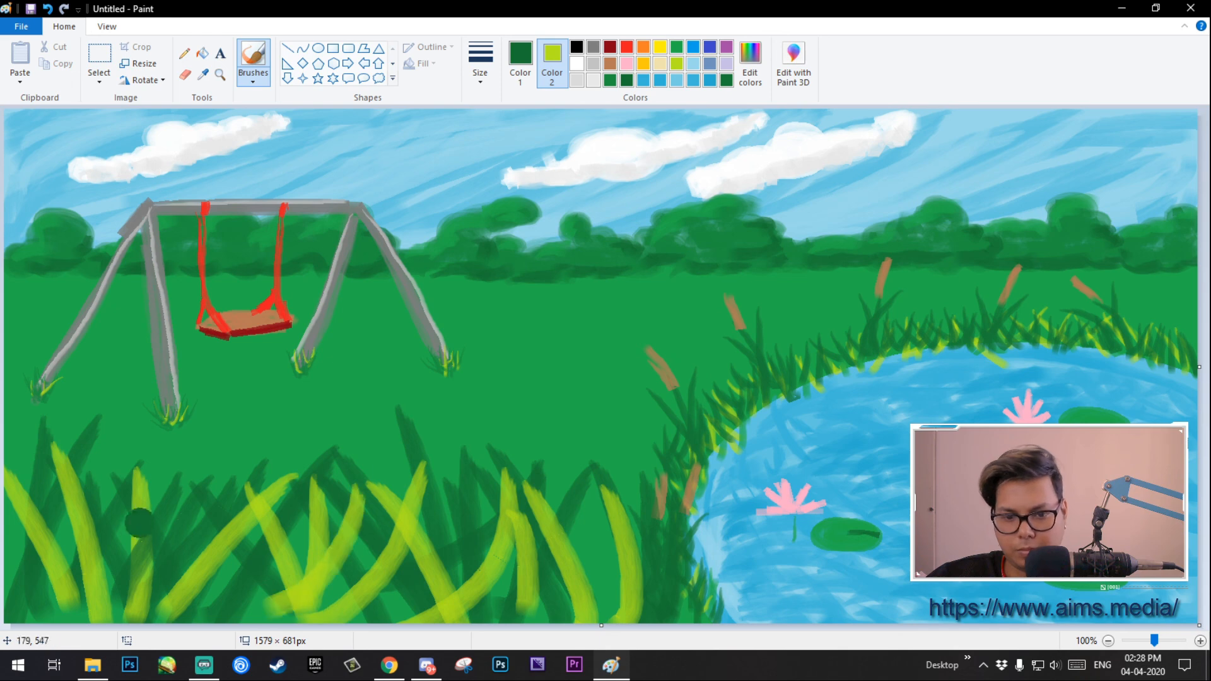
left_click_drag(96, 489, 106, 574)
left_click_drag(52, 463, 60, 592)
left_click_drag(603, 509, 633, 593)
left_click_drag(571, 486, 613, 598)
left_click_drag(570, 480, 604, 606)
mouse_move(592, 486)
left_mouse_down()
mouse_move(600, 601)
mouse_move(577, 609)
left_mouse_up()
left_click_drag(576, 511, 560, 610)
left_click_drag(539, 498, 512, 604)
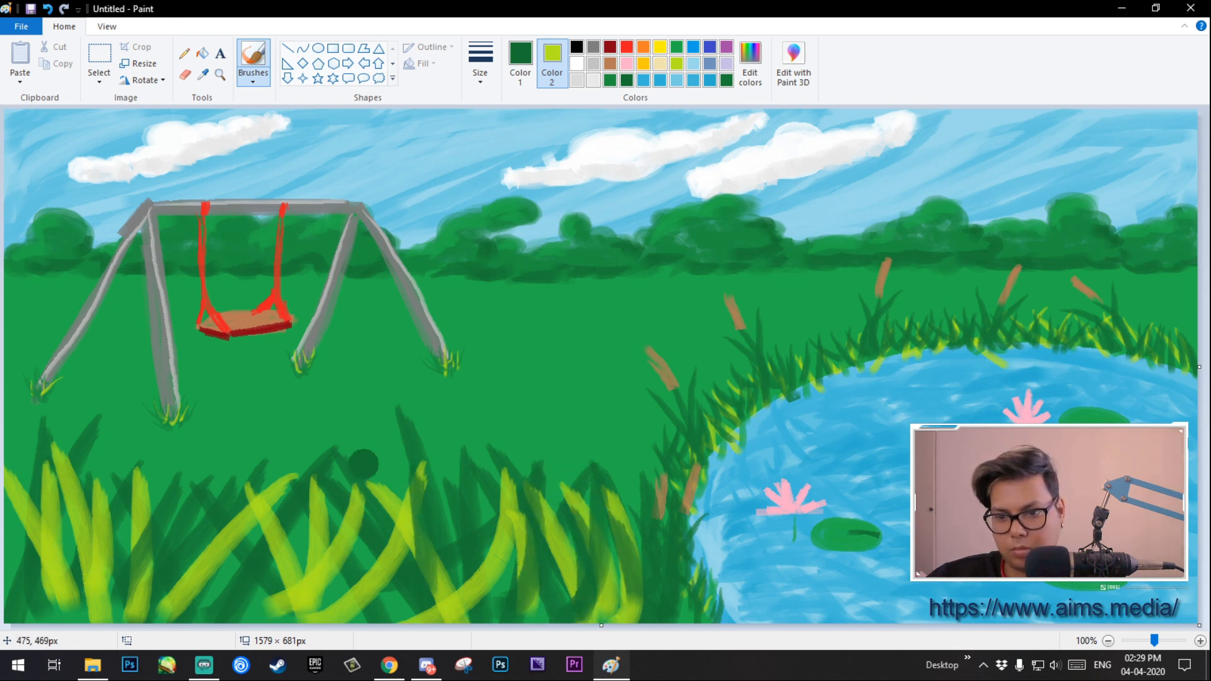
Step: Set Color 2 to medium green and paint green and dark green strokes among the lime foreground blades to blend them
left_click(676, 47)
mouse_move(579, 496)
left_mouse_down()
mouse_move(608, 609)
mouse_move(626, 587)
left_mouse_up()
left_click(521, 60)
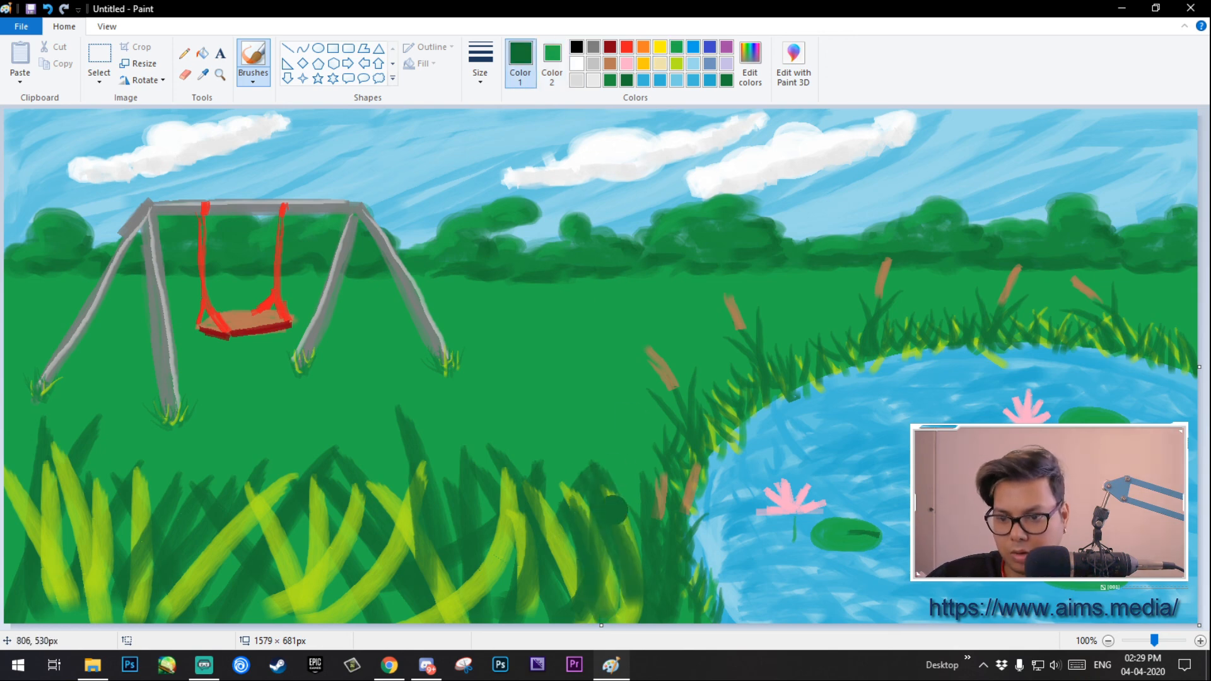
mouse_move(615, 509)
left_mouse_down()
mouse_move(607, 599)
mouse_move(624, 609)
left_mouse_up()
left_click_drag(514, 508, 515, 586)
left_click_drag(426, 473, 437, 601)
left_click_drag(285, 492, 314, 592)
left_click_drag(237, 493, 234, 598)
left_click_drag(101, 479, 117, 584)
left_click_drag(67, 473, 76, 571)
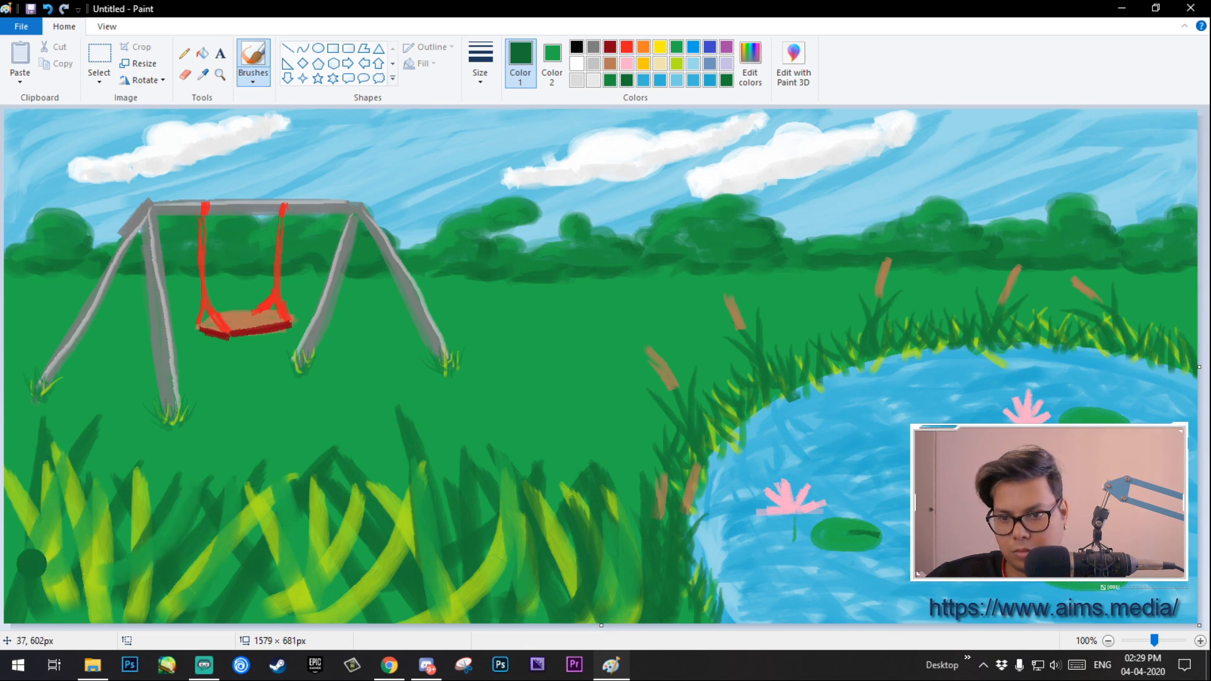
left_click_drag(41, 438, 25, 564)
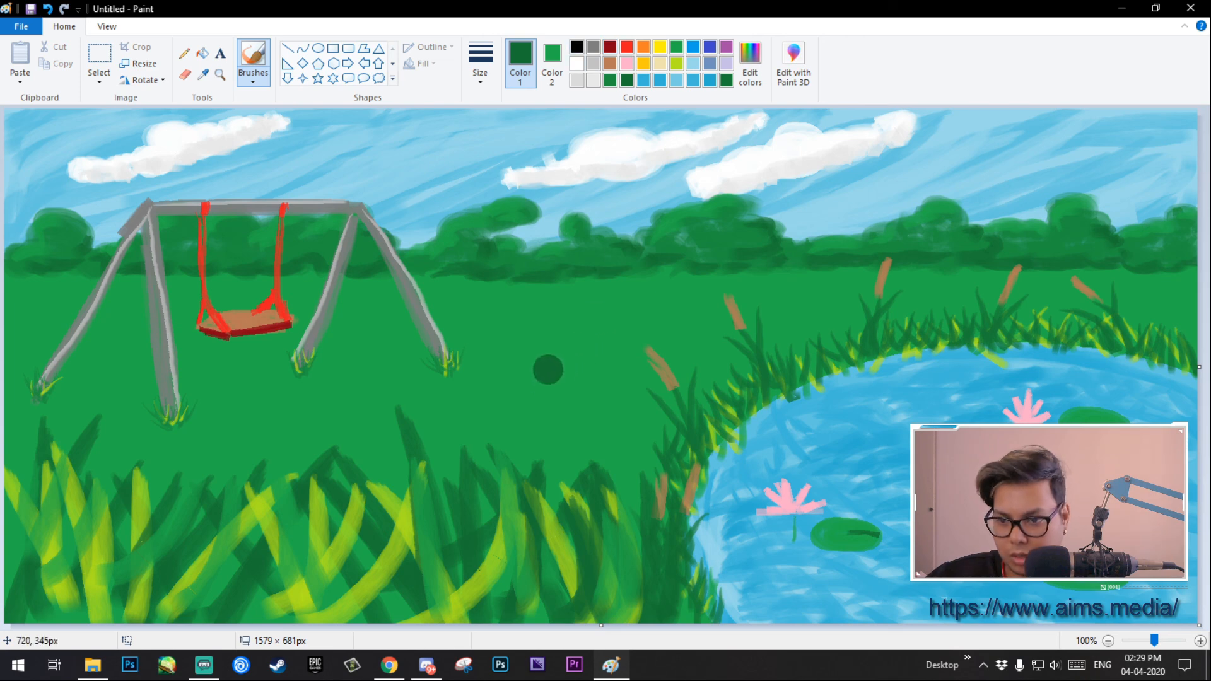
Step: Paint two tall dark green stems rising from the foreground grass and top each with a thick brown cattail head
left_click_drag(540, 371, 495, 621)
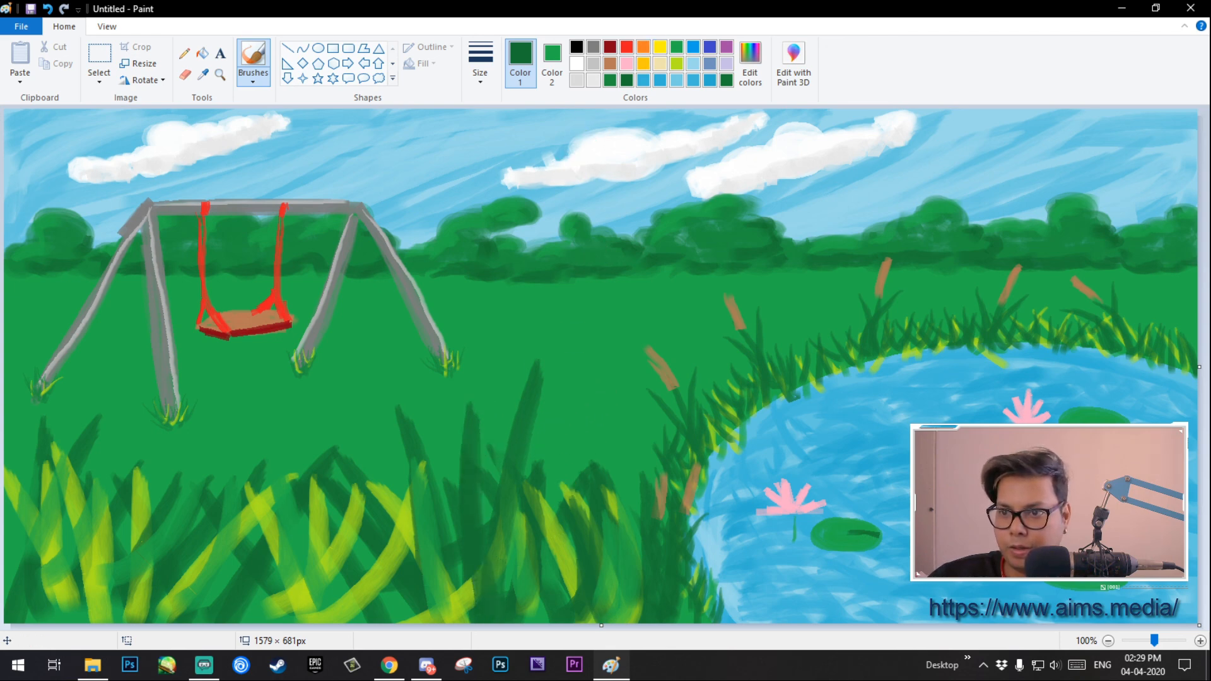
left_click(609, 63)
mouse_move(558, 240)
left_mouse_down()
mouse_move(539, 371)
mouse_move(574, 222)
left_mouse_up()
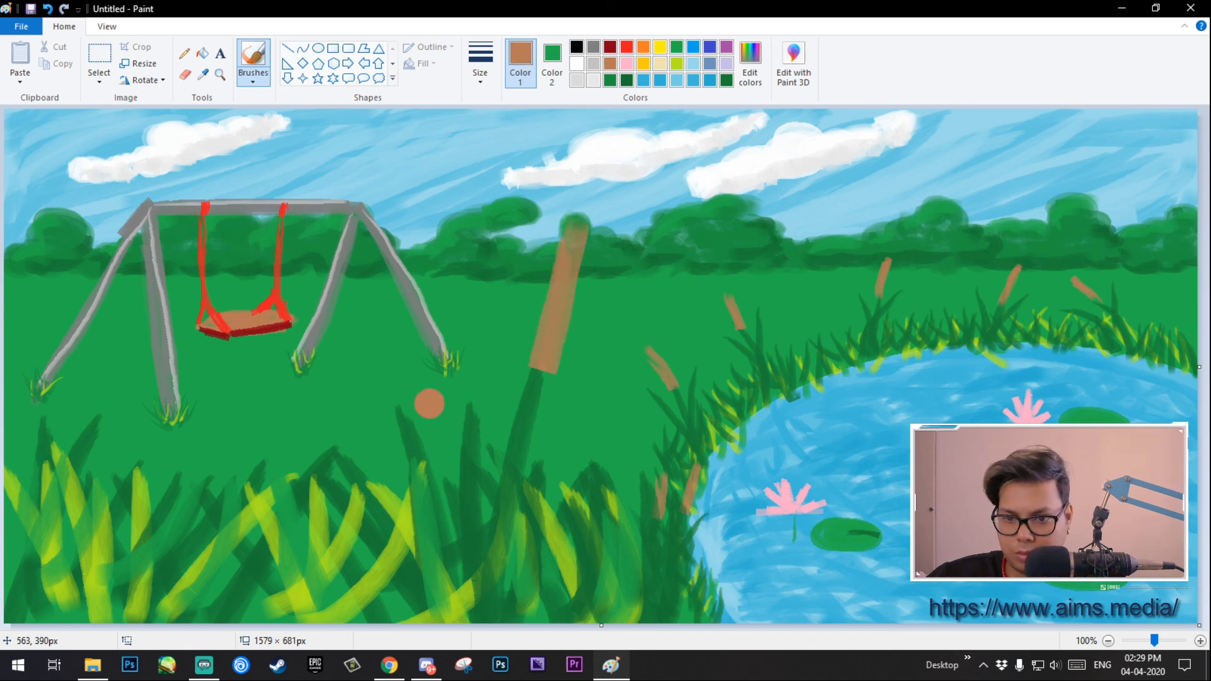
mouse_move(482, 270)
left_mouse_down()
mouse_move(489, 341)
mouse_move(476, 396)
left_mouse_up()
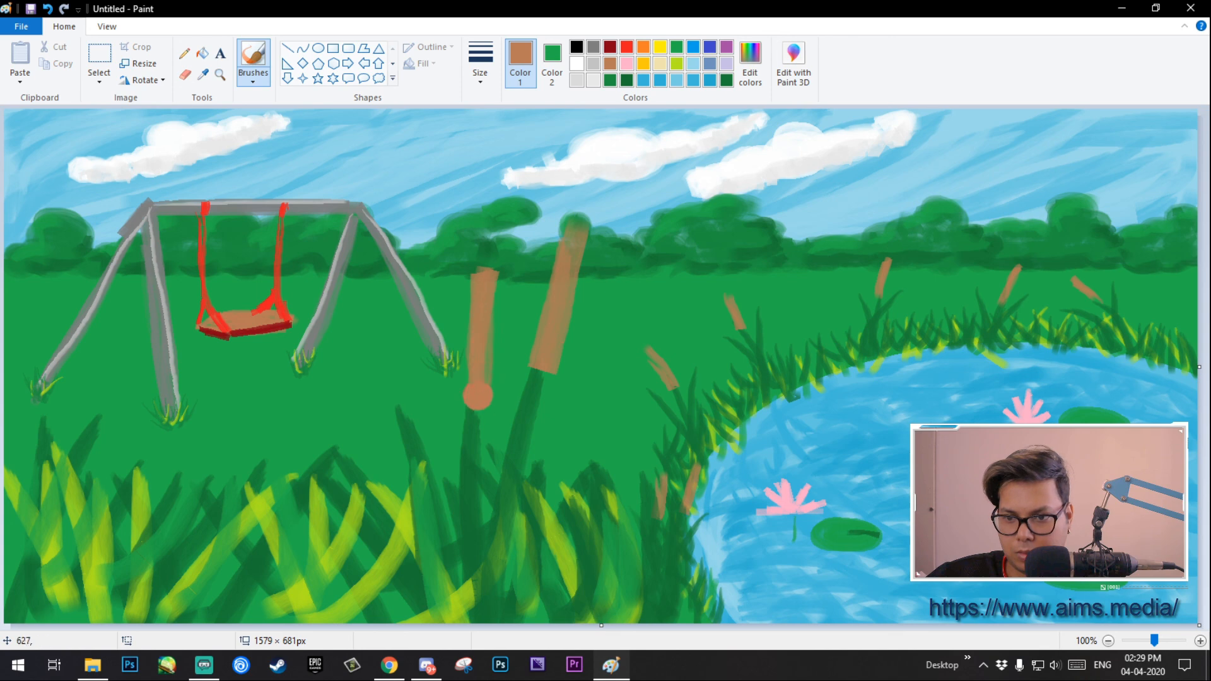
left_click(569, 337)
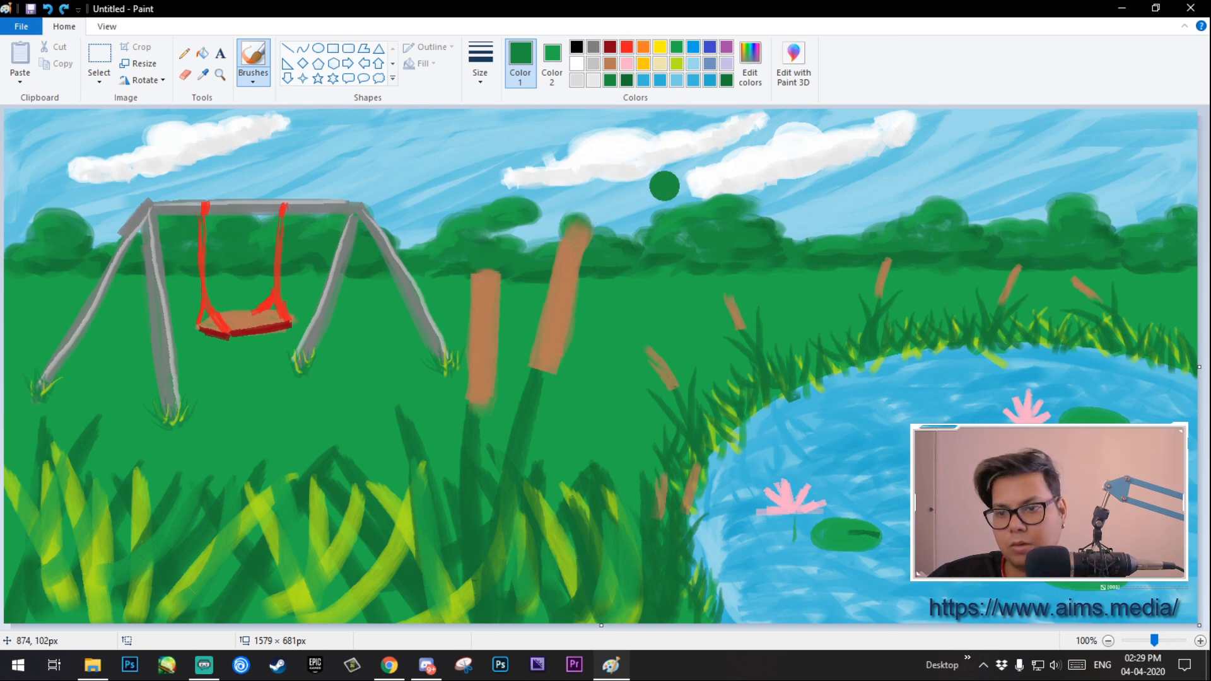
Step: Set Color 1 to green and switch to a much thinner brush size
left_click(480, 63)
left_click(513, 125)
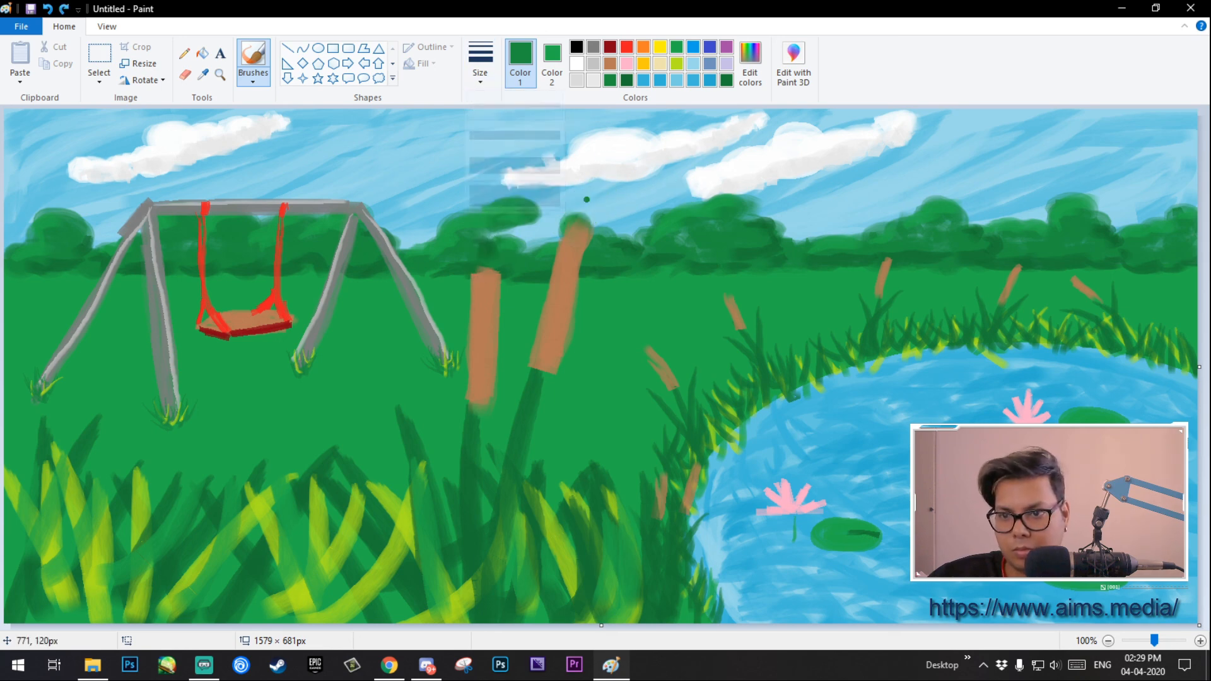